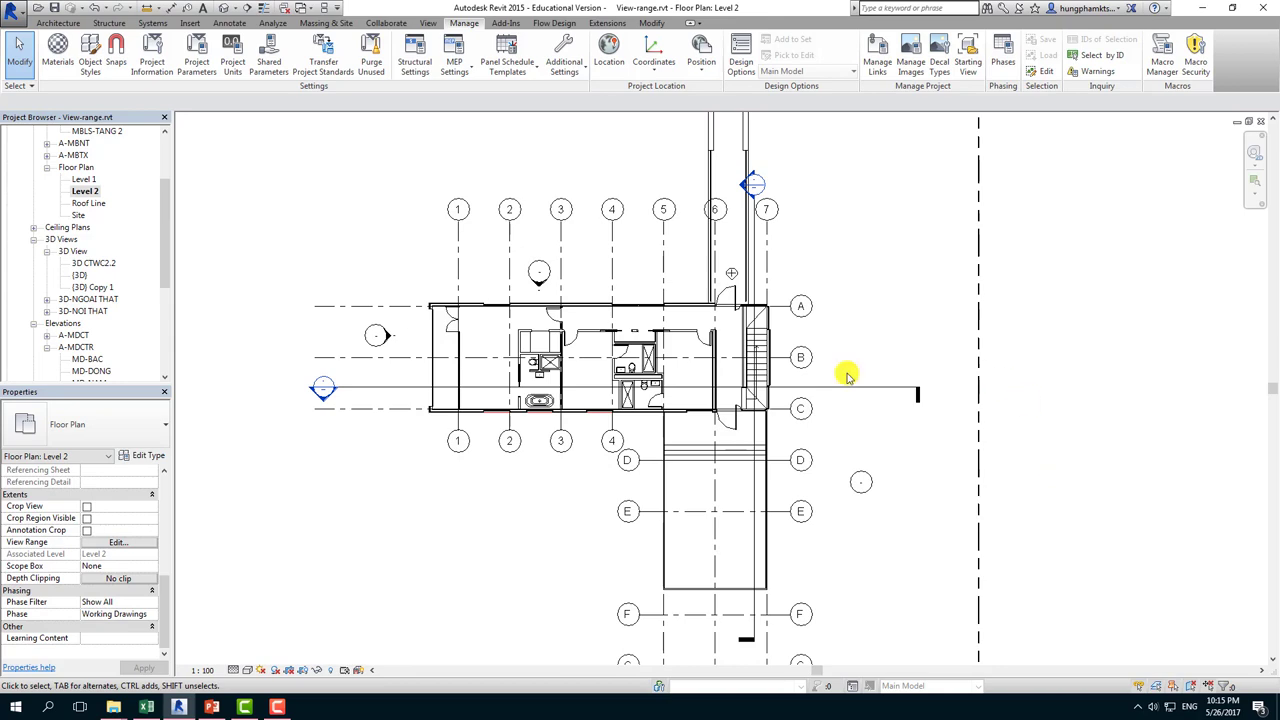
Open section MC A-A and tile it beside the Level 2 floor plan
{"action": "scroll", "coordinate": [617, 405], "scroll_direction": "up", "scroll_amount": 4}
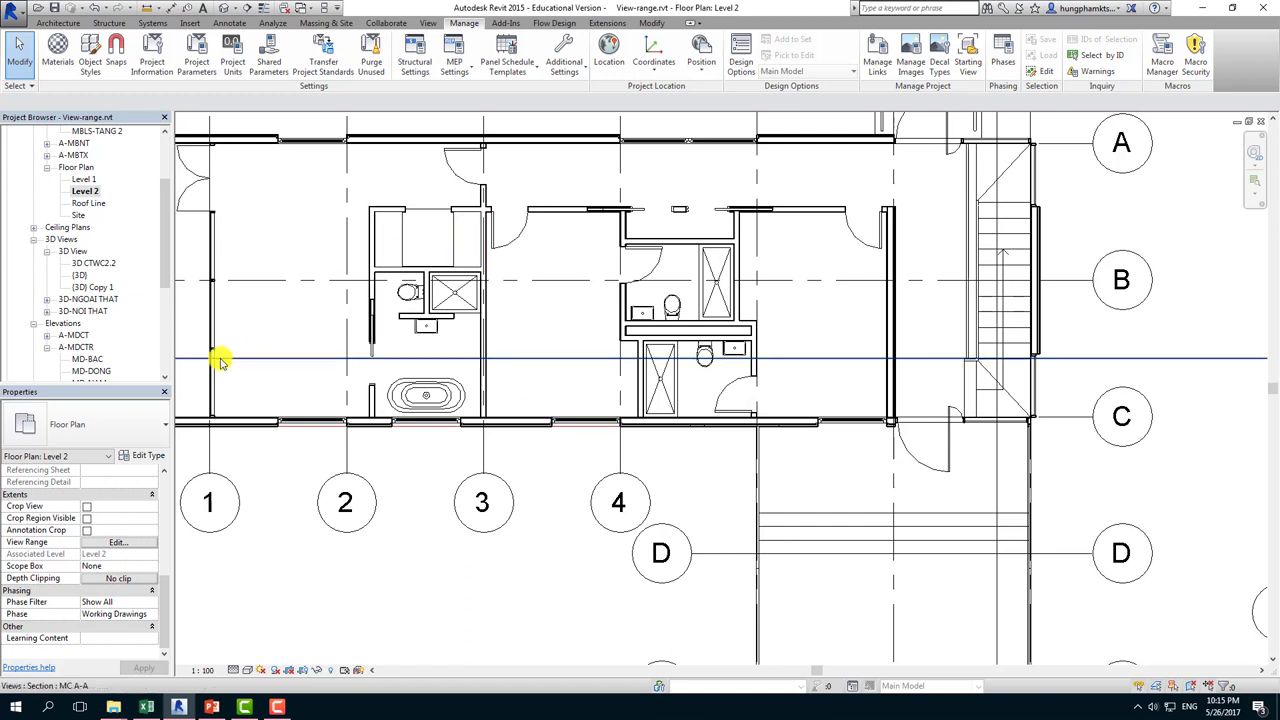
{"action": "left_click_drag", "start_coordinate": [165, 250], "coordinate": [165, 302]}
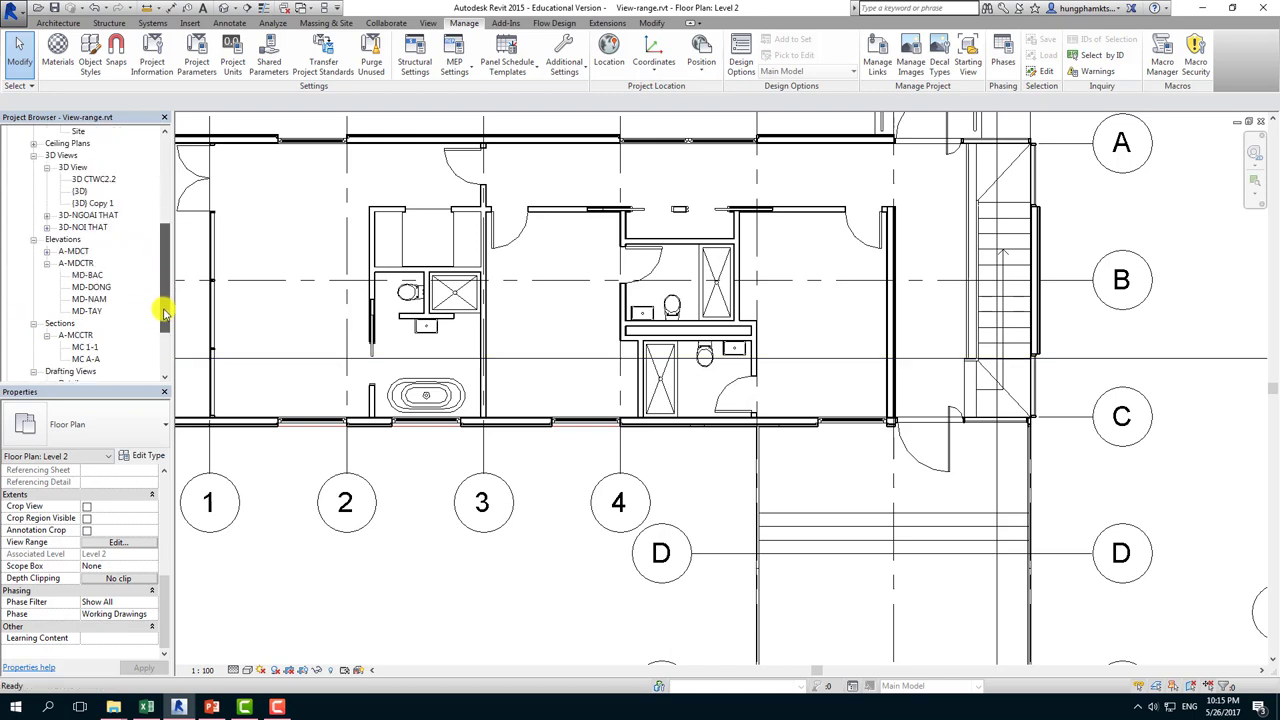
{"action": "double_click", "coordinate": [90, 323]}
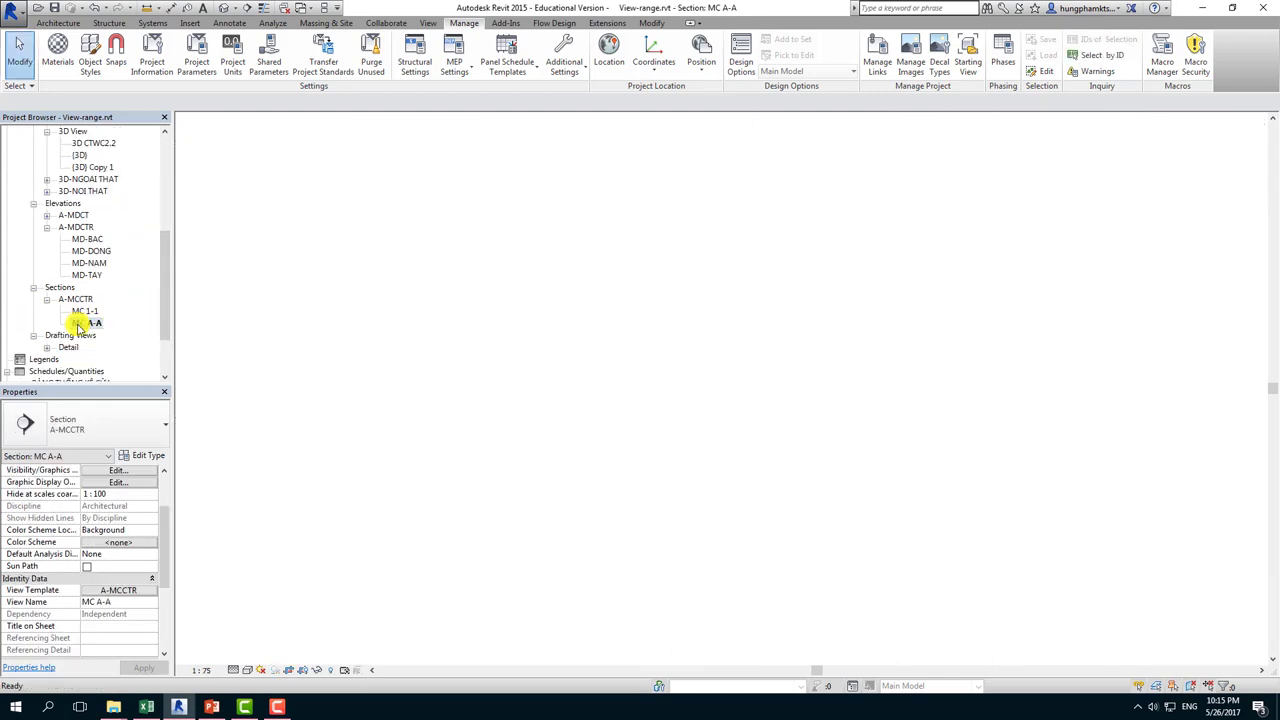
{"action": "left_click", "coordinate": [308, 8]}
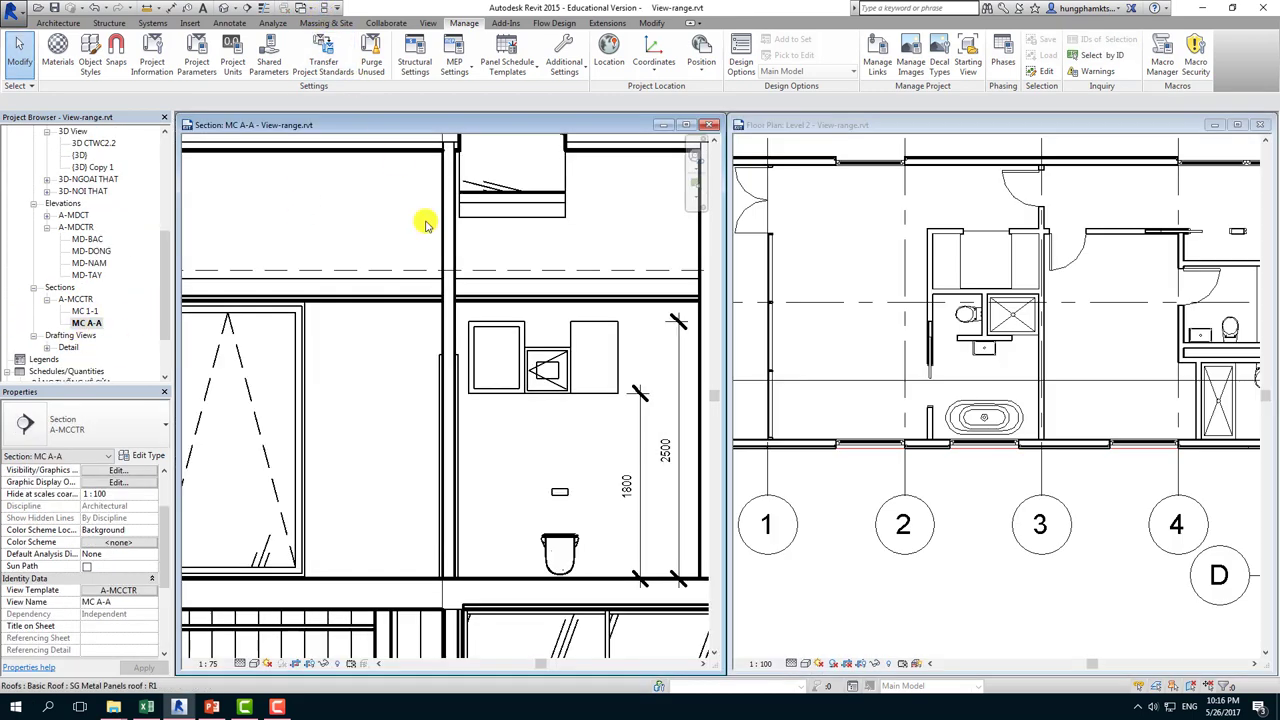
Select the section line in the Level 2 floor plan, zoom around it, then clear the selection
{"action": "left_click", "coordinate": [918, 455]}
{"action": "scroll", "coordinate": [975, 425], "scroll_direction": "down", "scroll_amount": 5}
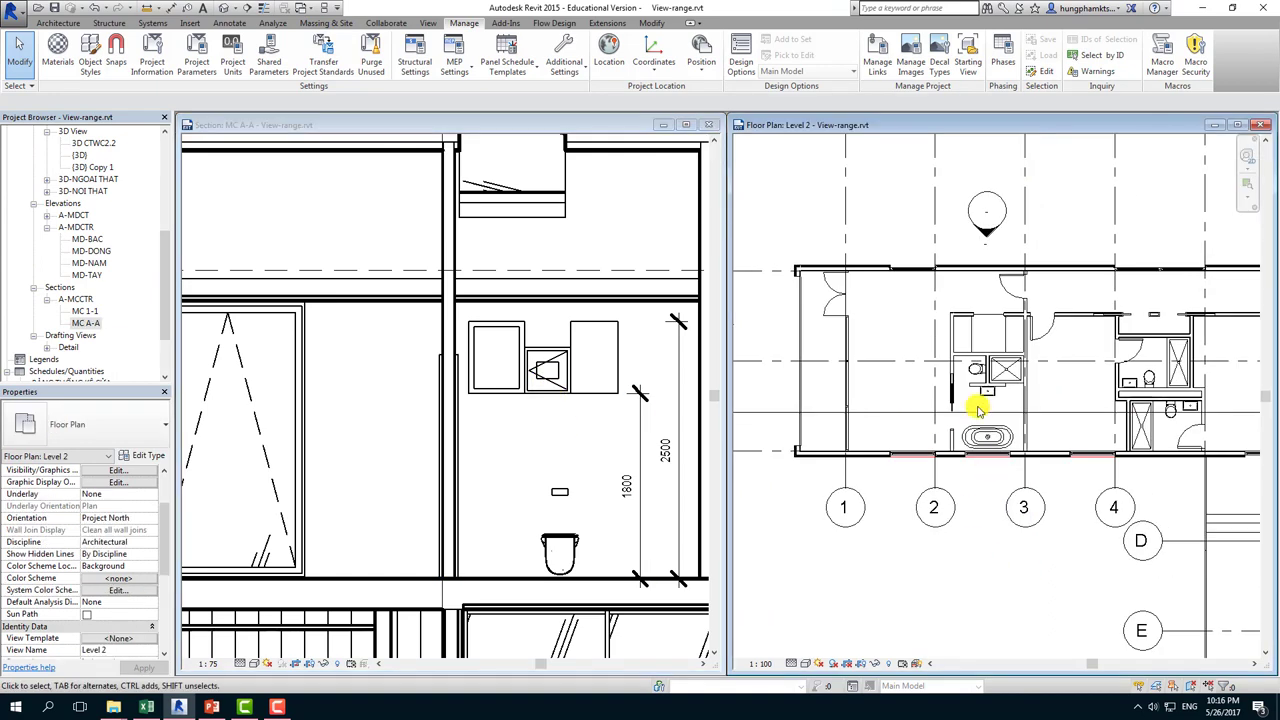
{"action": "left_click", "coordinate": [965, 418]}
{"action": "scroll", "coordinate": [1057, 420], "scroll_direction": "up", "scroll_amount": 5}
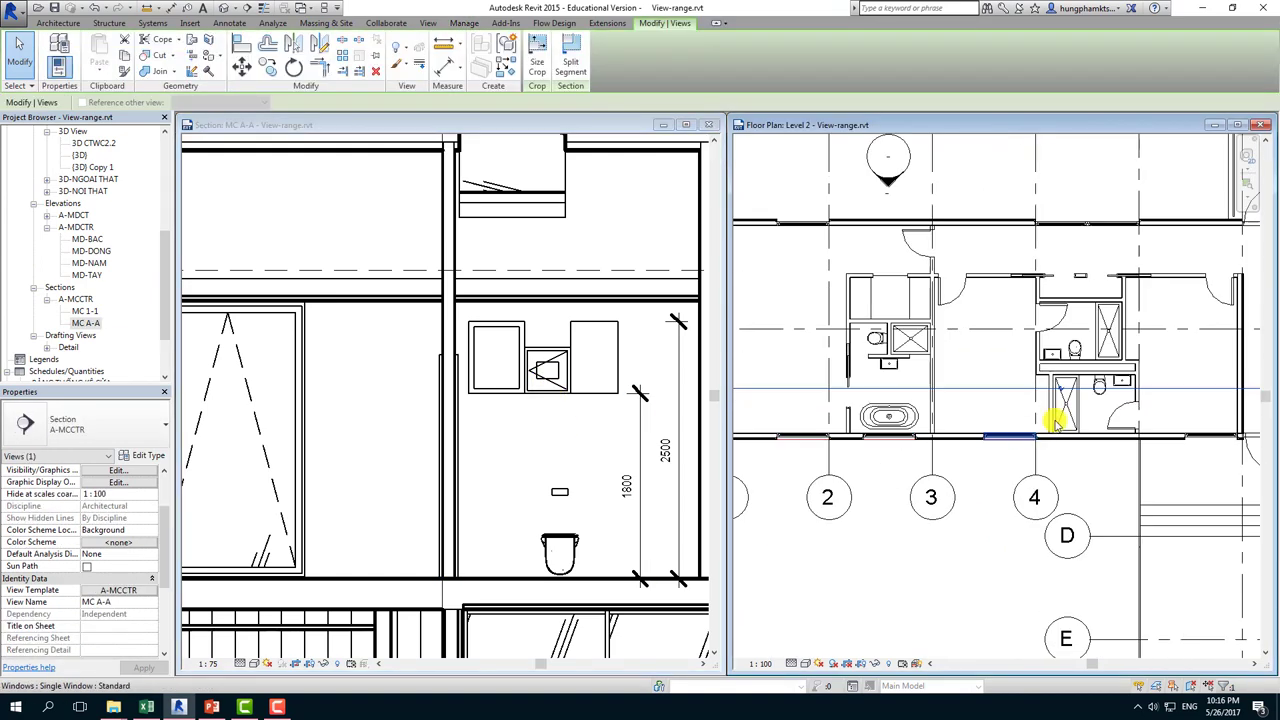
{"action": "scroll", "coordinate": [1057, 423], "scroll_direction": "up", "scroll_amount": 2}
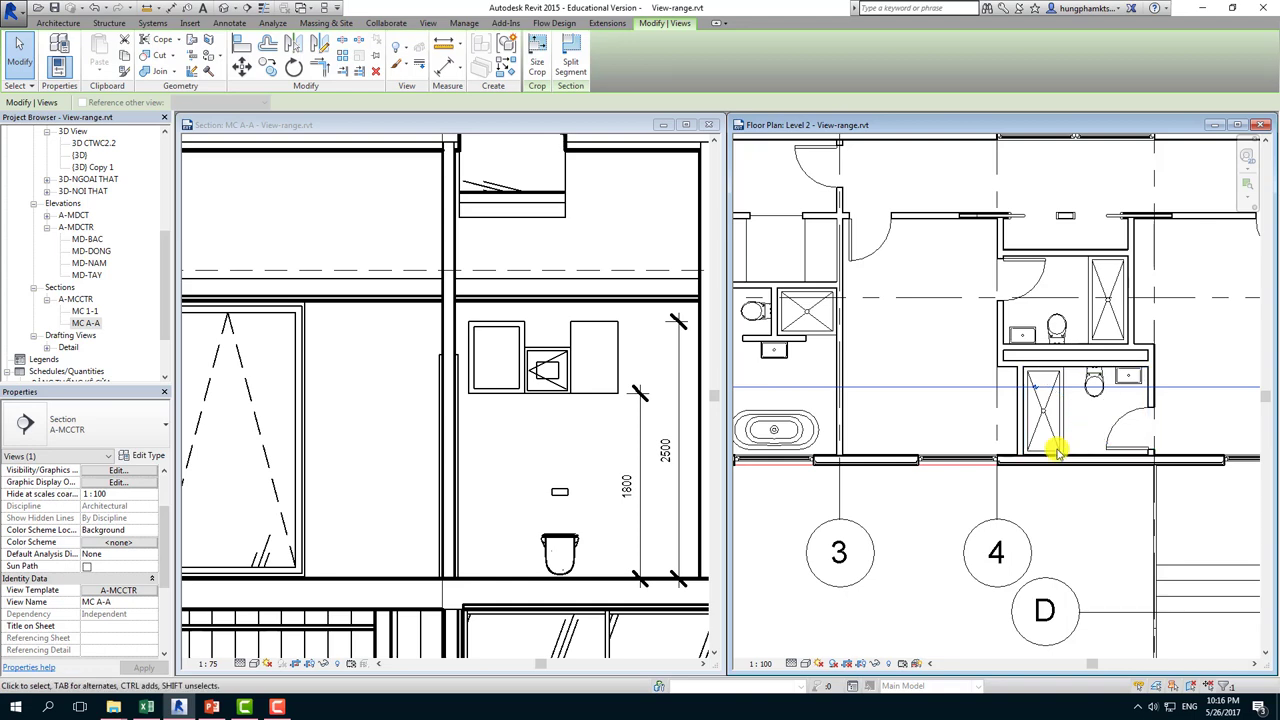
{"action": "scroll", "coordinate": [448, 491], "scroll_direction": "down", "scroll_amount": 2}
{"action": "scroll", "coordinate": [423, 371], "scroll_direction": "up", "scroll_amount": 2}
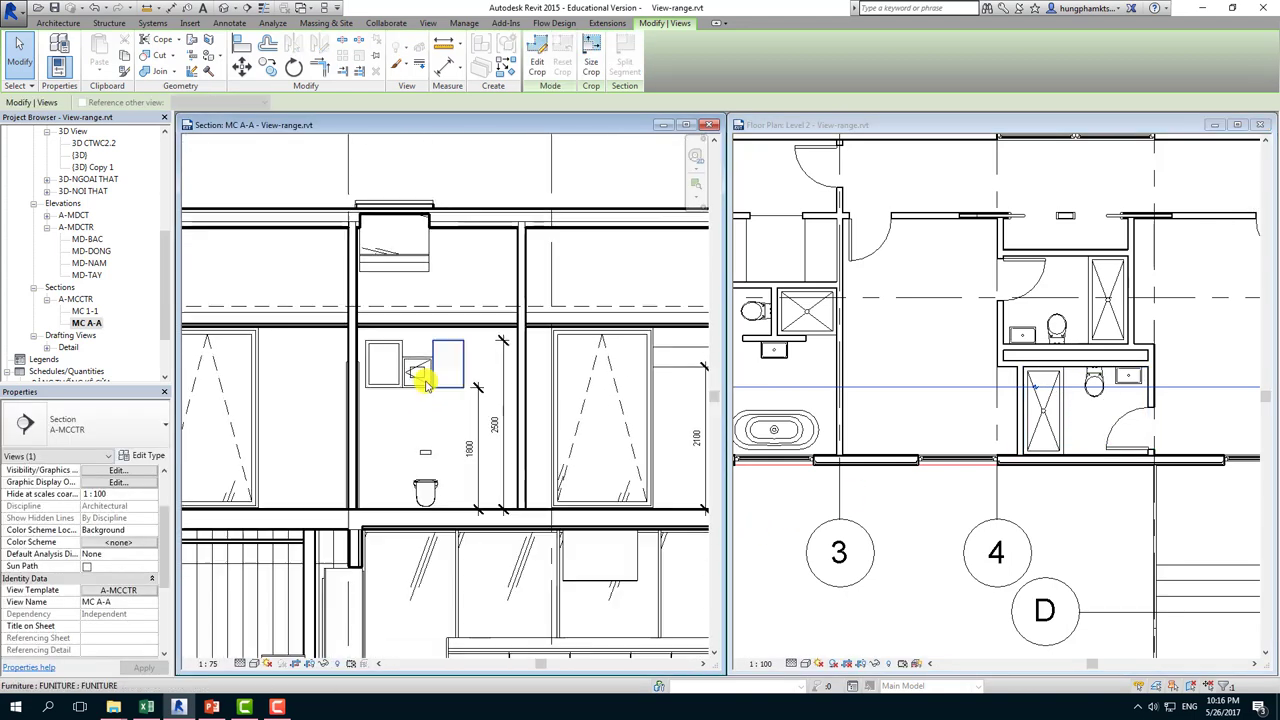
{"action": "scroll", "coordinate": [420, 368], "scroll_direction": "up", "scroll_amount": 1}
{"action": "scroll", "coordinate": [420, 365], "scroll_direction": "up", "scroll_amount": 1}
{"action": "key", "text": "Escape"}
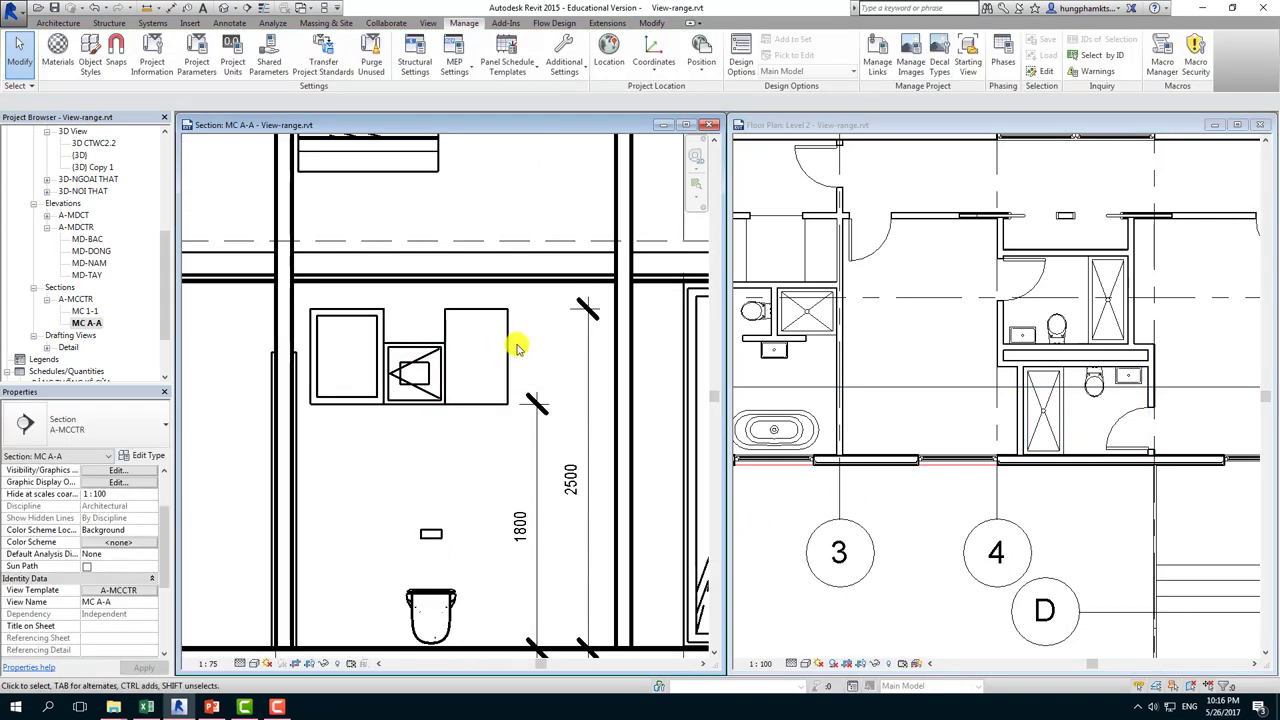
{"action": "scroll", "coordinate": [410, 354], "scroll_direction": "down", "scroll_amount": 2}
{"action": "scroll", "coordinate": [400, 363], "scroll_direction": "down", "scroll_amount": 1}
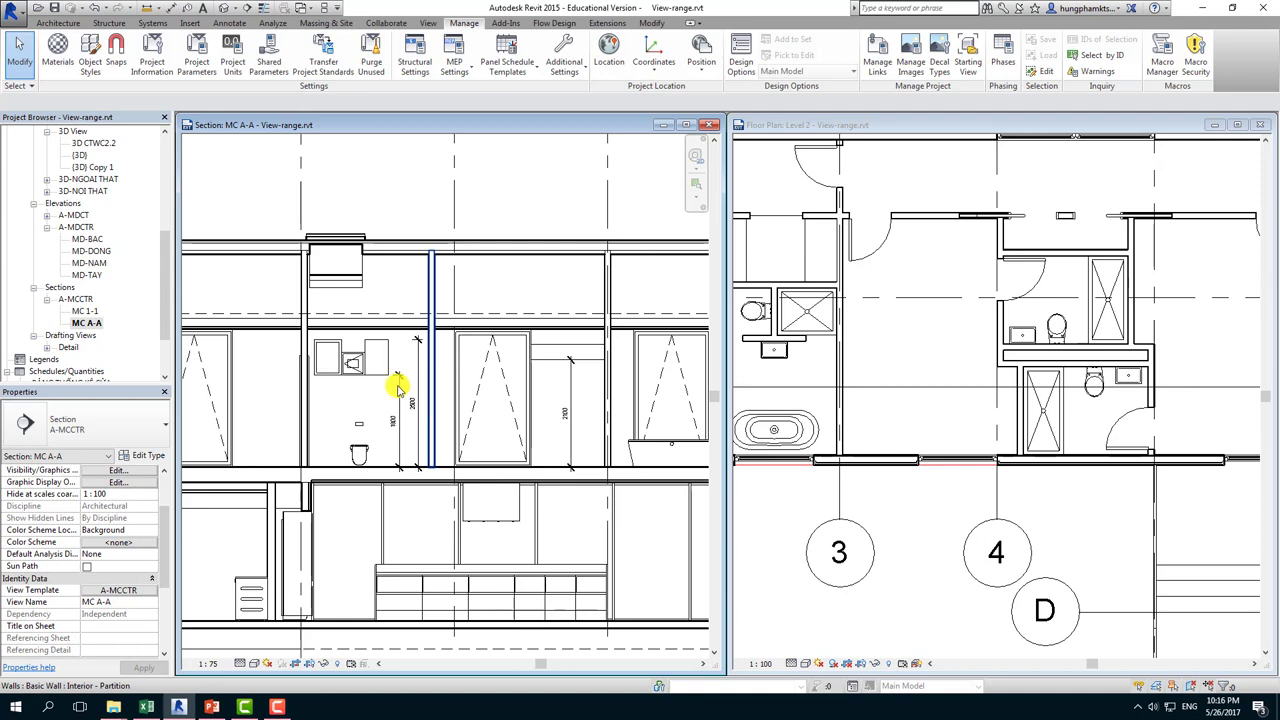
Inspect the casework cabinet, the furniture by the window and the generic model in the section
{"action": "left_click", "coordinate": [328, 350]}
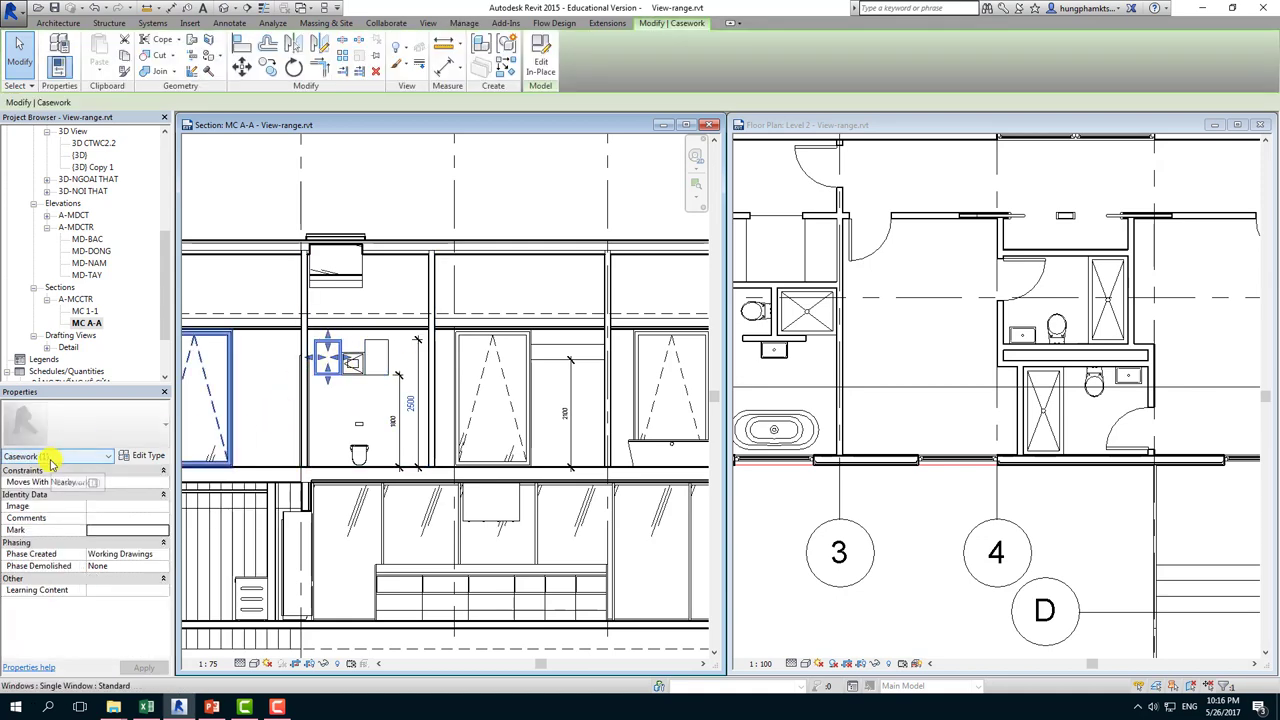
{"action": "scroll", "coordinate": [394, 377], "scroll_direction": "up", "scroll_amount": 2}
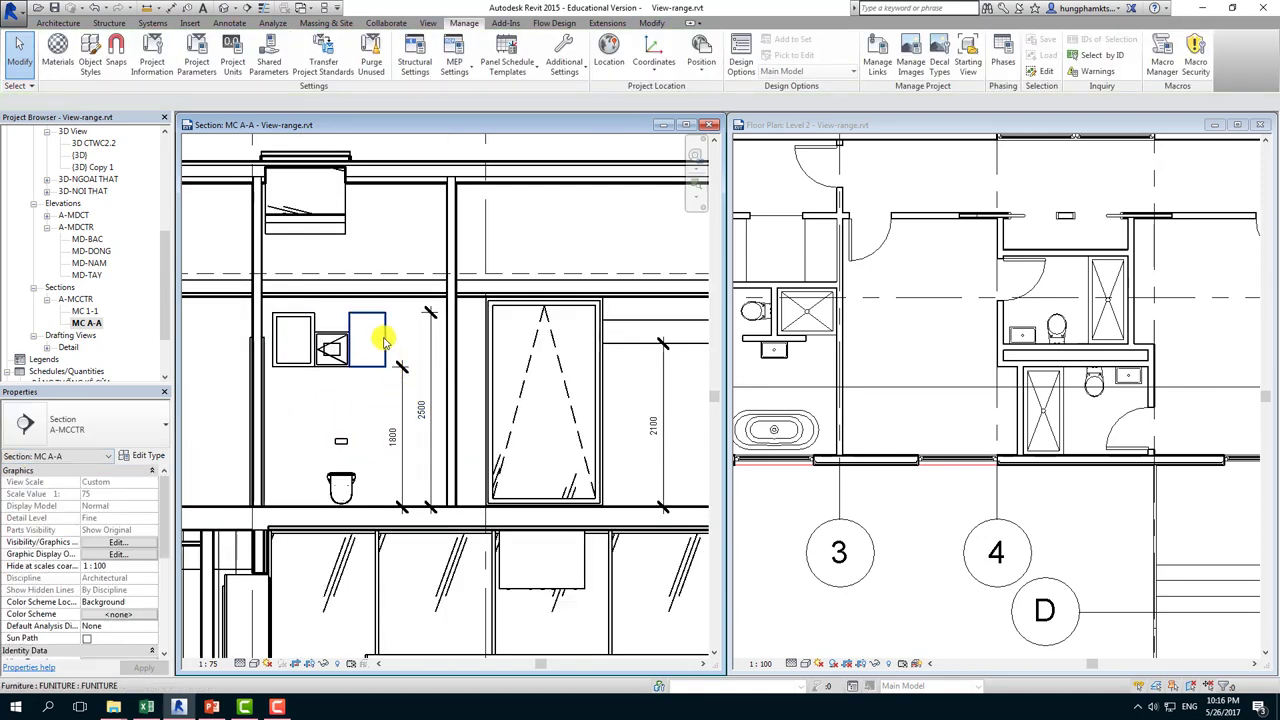
{"action": "left_click", "coordinate": [362, 345]}
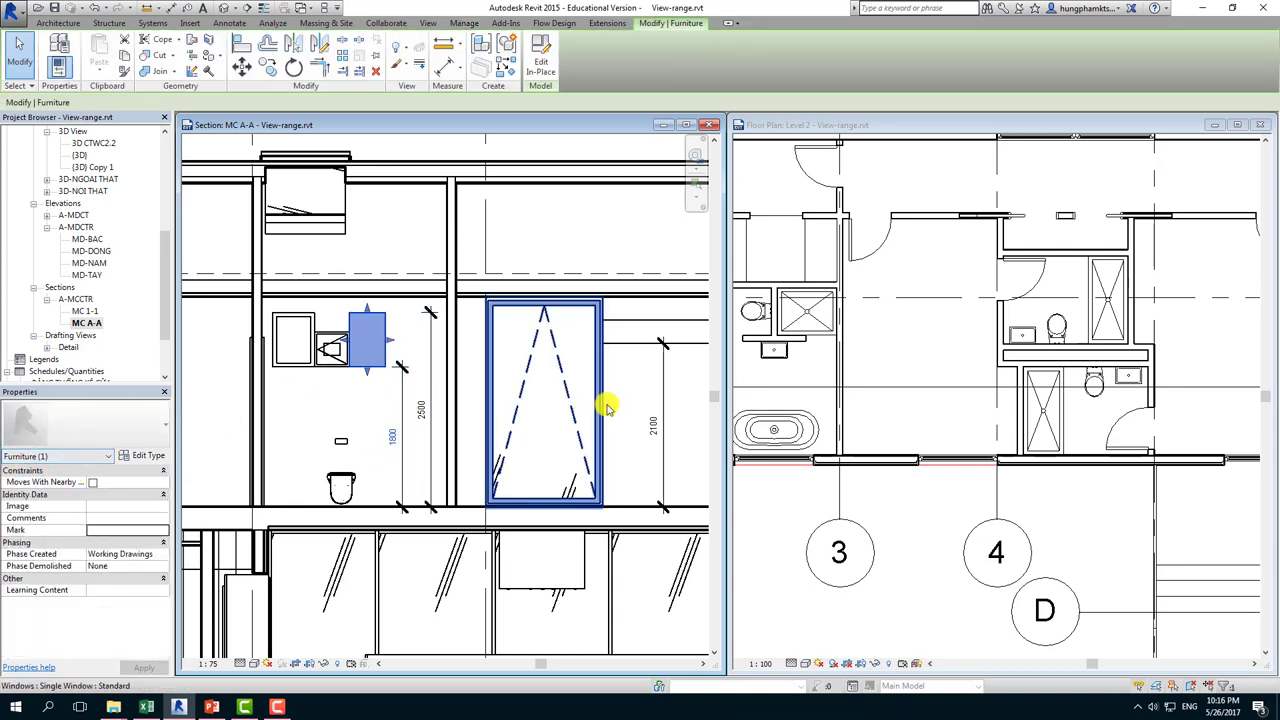
{"action": "key", "text": "Escape"}
{"action": "left_click", "coordinate": [610, 333]}
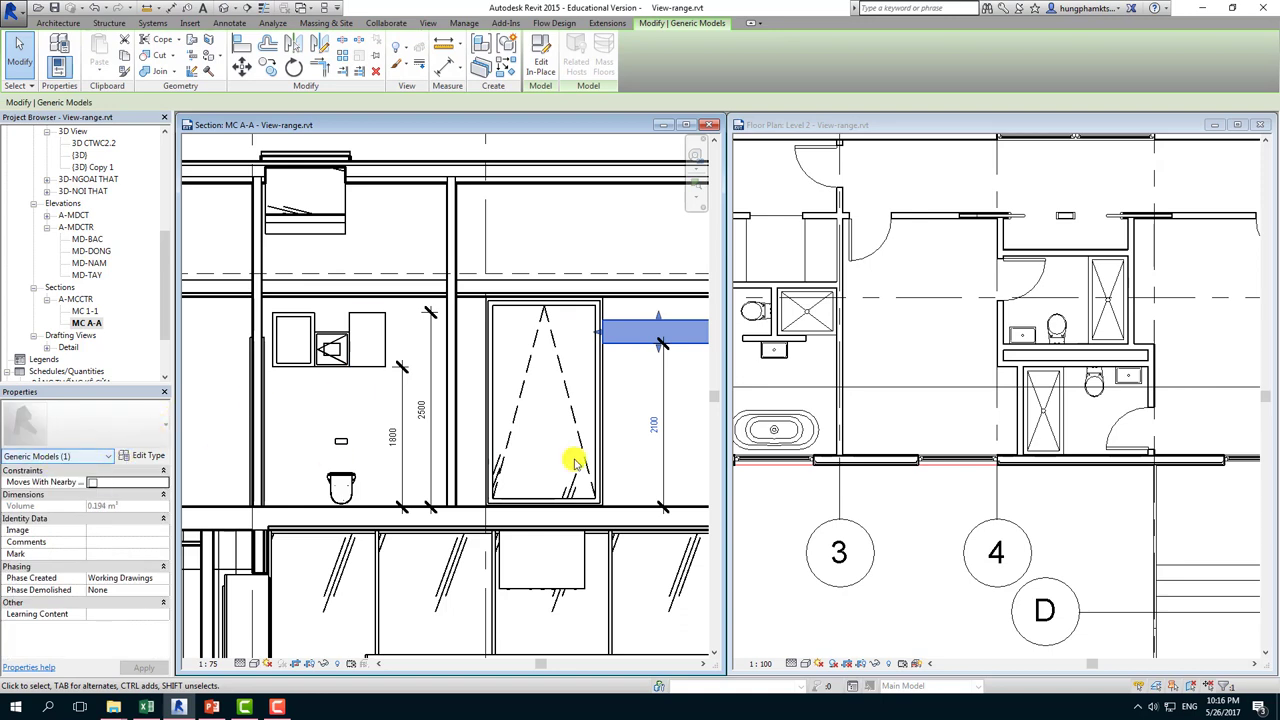
Make the Level 2 plan active with nothing selected so its view properties show
{"action": "left_click", "coordinate": [898, 461]}
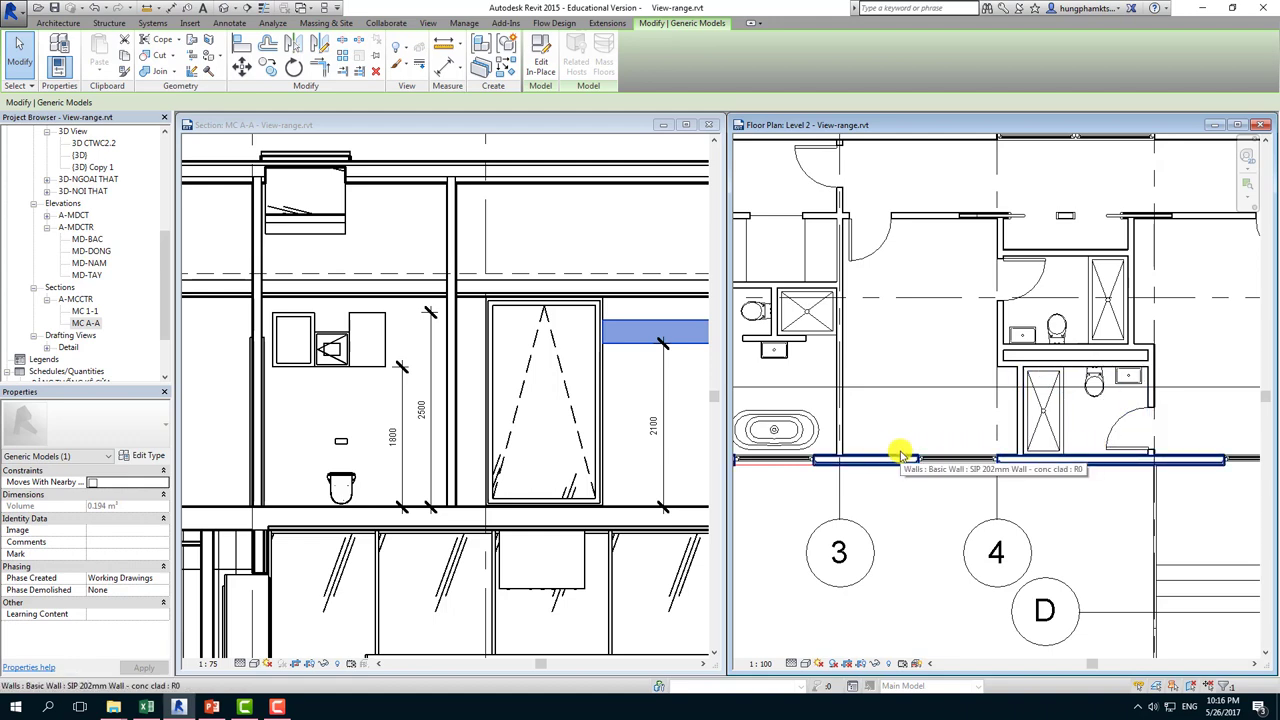
{"action": "scroll", "coordinate": [890, 431], "scroll_direction": "down", "scroll_amount": 2}
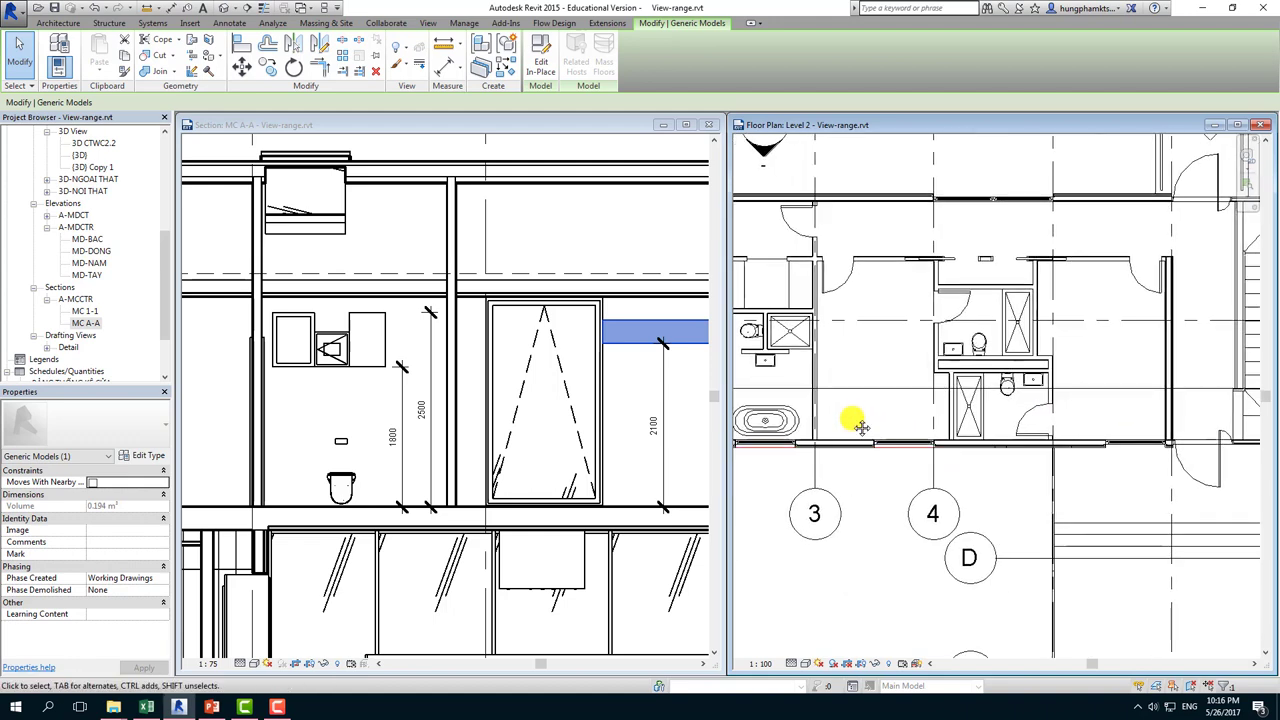
{"action": "left_click", "coordinate": [887, 573]}
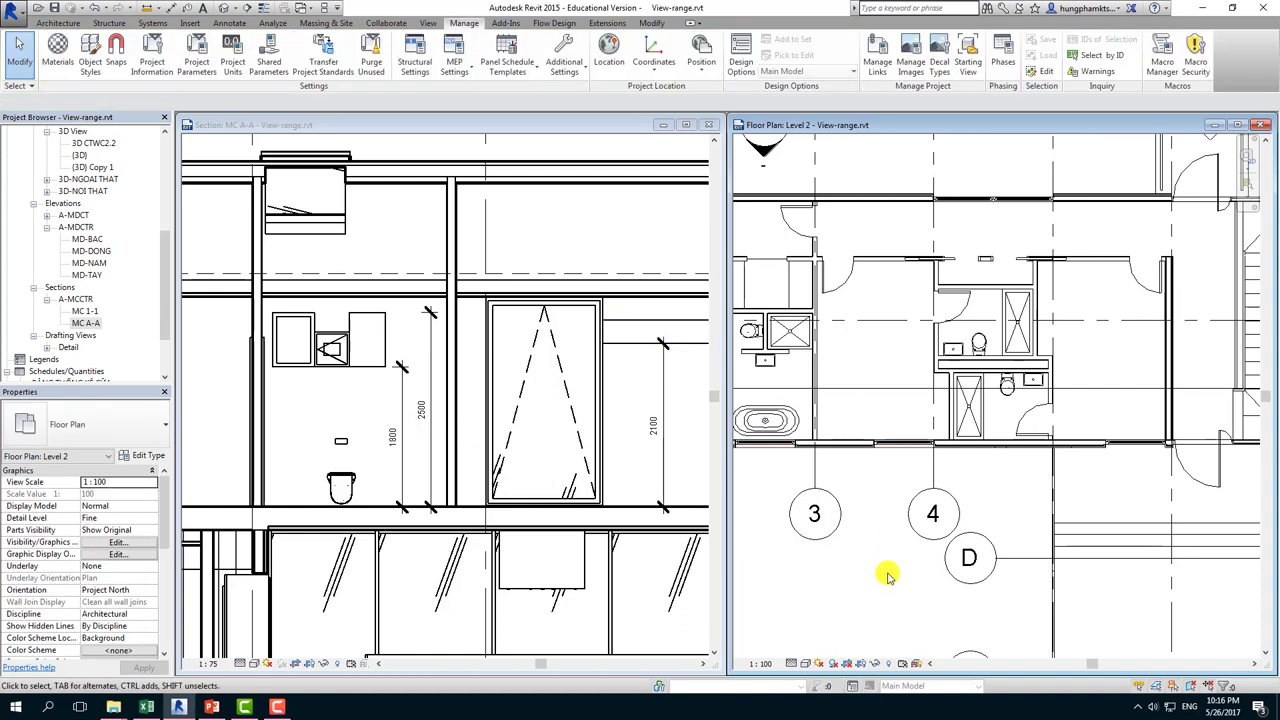
{"action": "scroll", "coordinate": [165, 570], "scroll_direction": "down", "scroll_amount": 5}
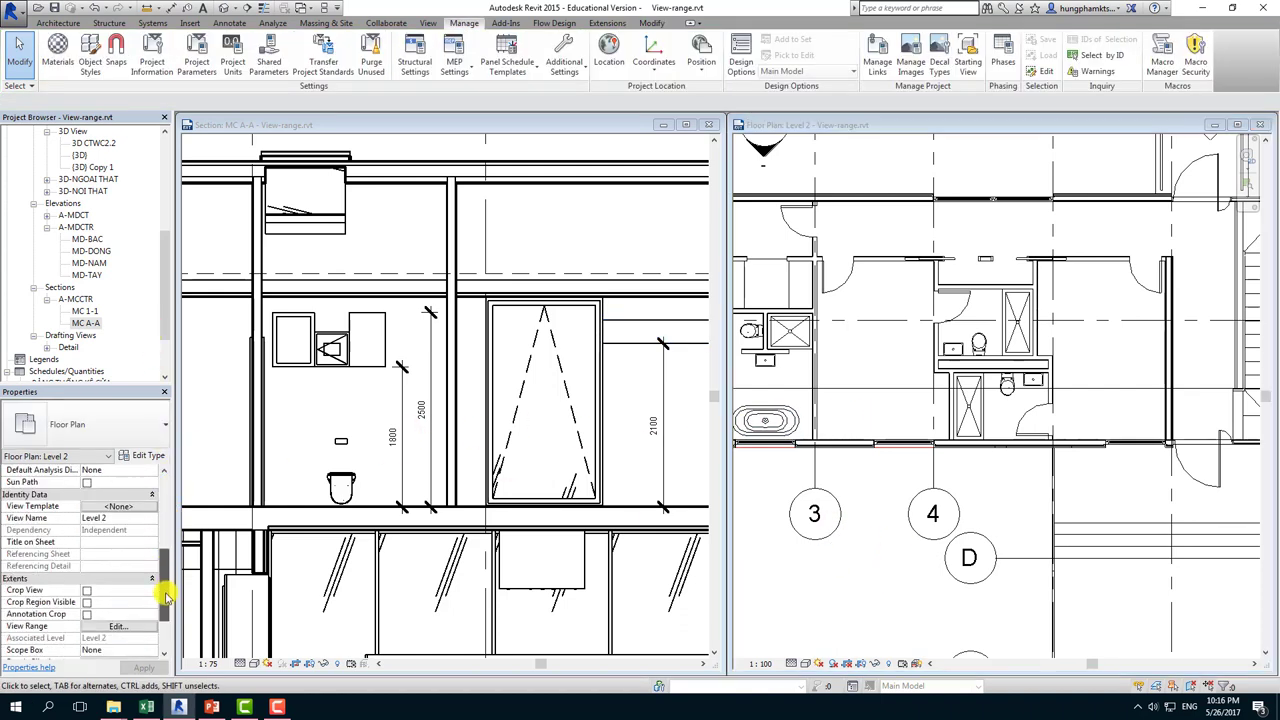
Change the Level 2 view range Top offset from 1800 to 1900, apply and close
{"action": "left_click", "coordinate": [120, 614]}
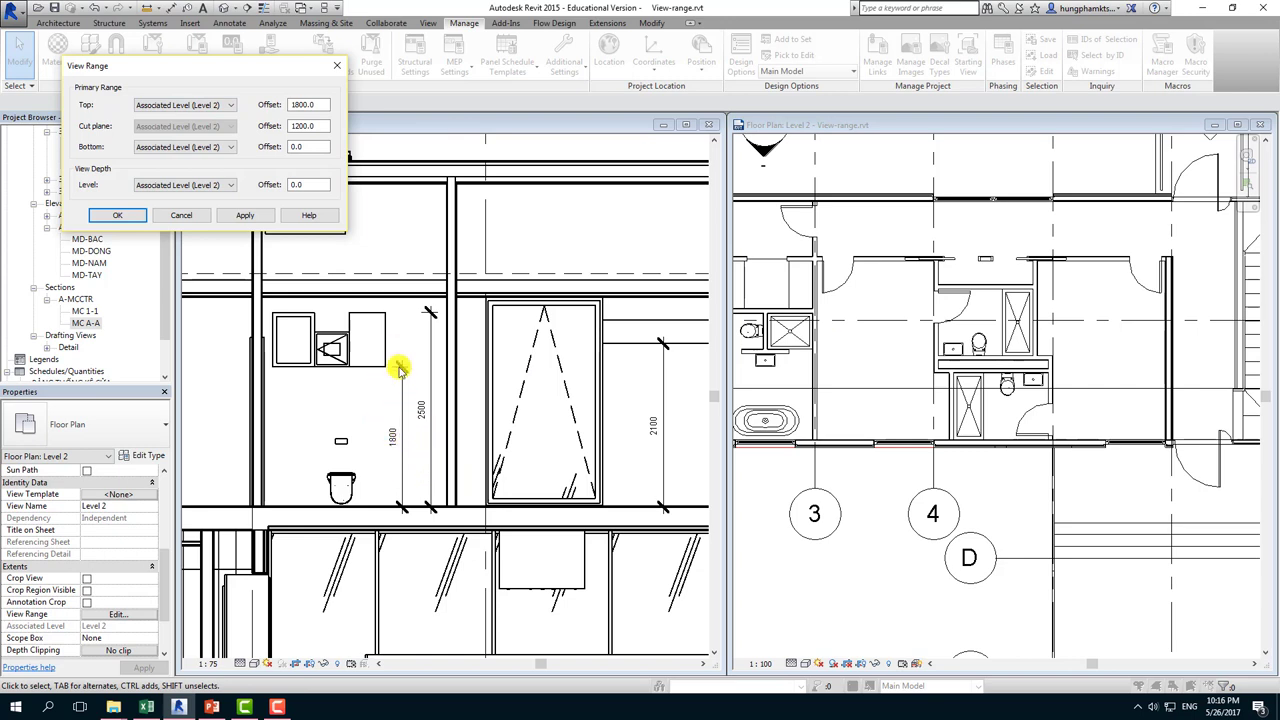
{"action": "double_click", "coordinate": [325, 105]}
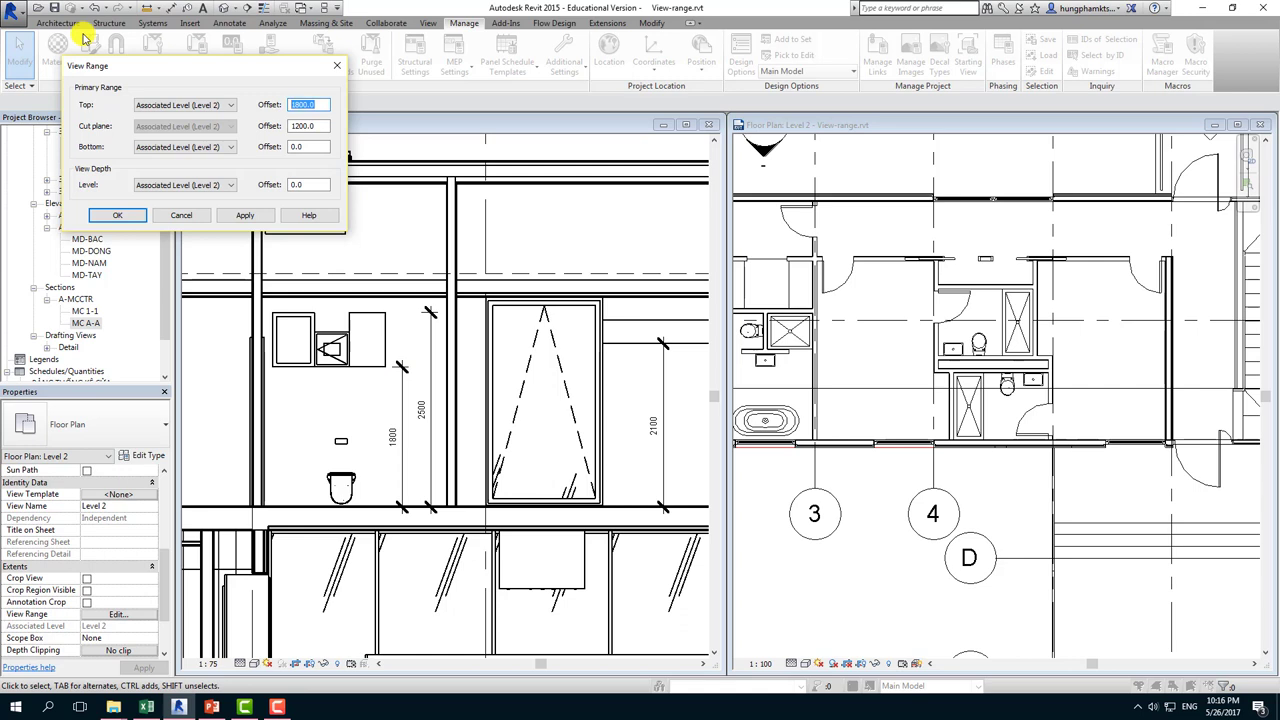
{"action": "type", "text": "1900"}
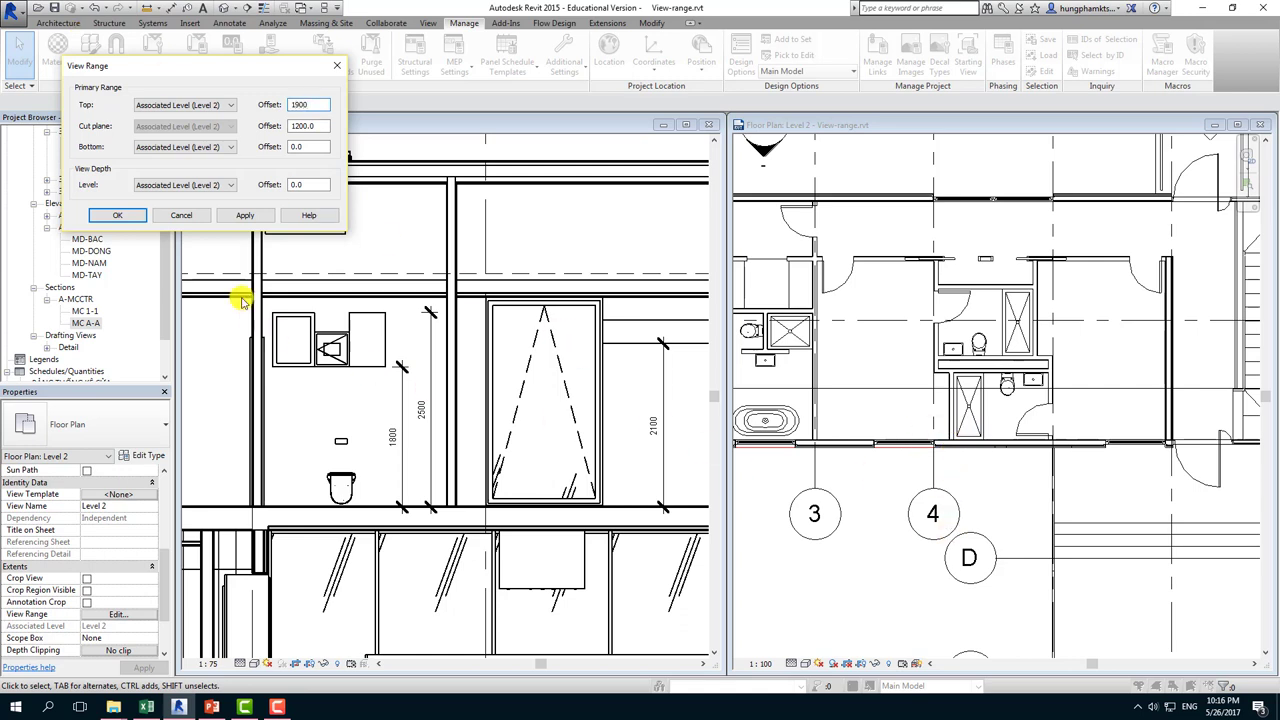
{"action": "left_click", "coordinate": [246, 217]}
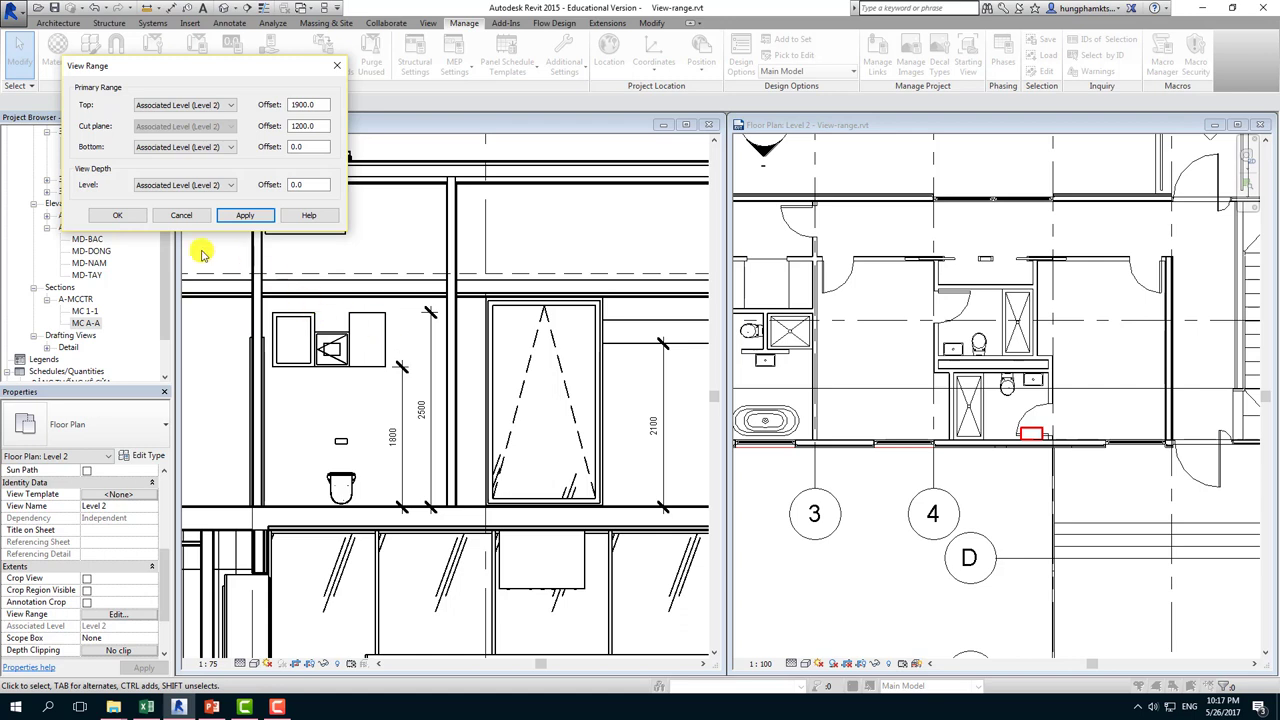
{"action": "left_click", "coordinate": [122, 217]}
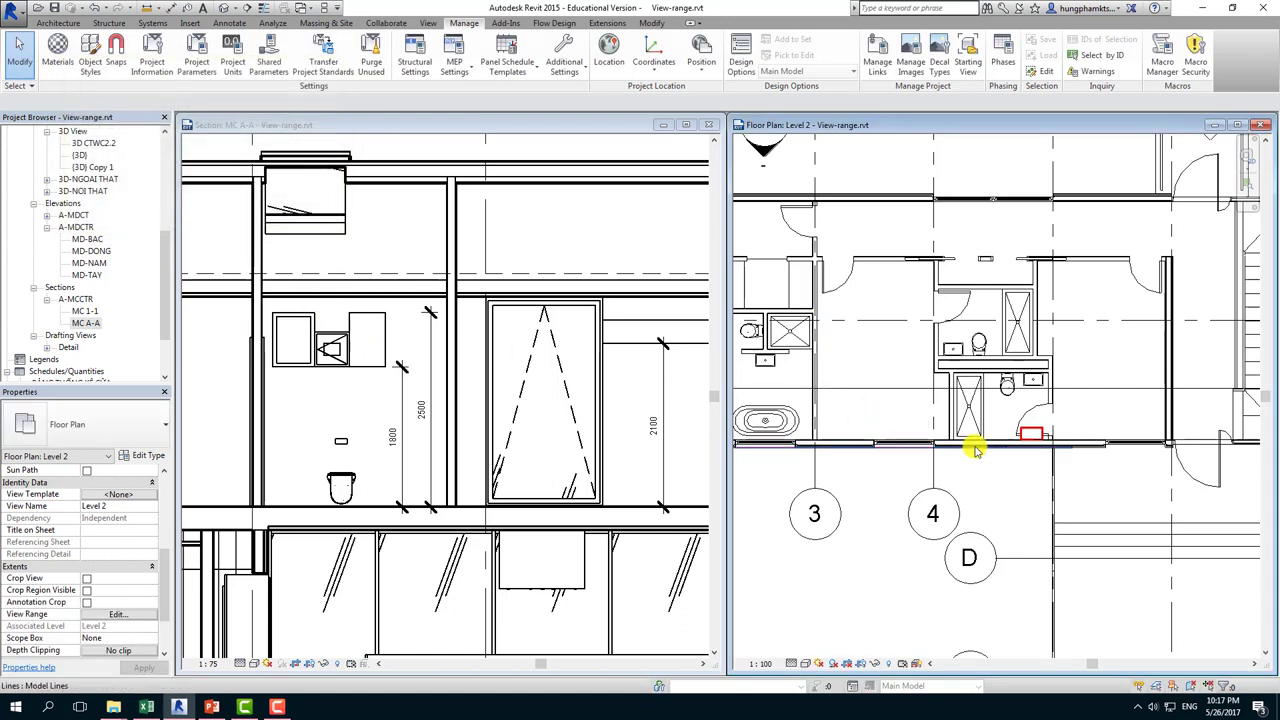
Select and inspect the generic model box right of the window in section MC A-A
{"action": "scroll", "coordinate": [1028, 428], "scroll_direction": "down", "scroll_amount": 2}
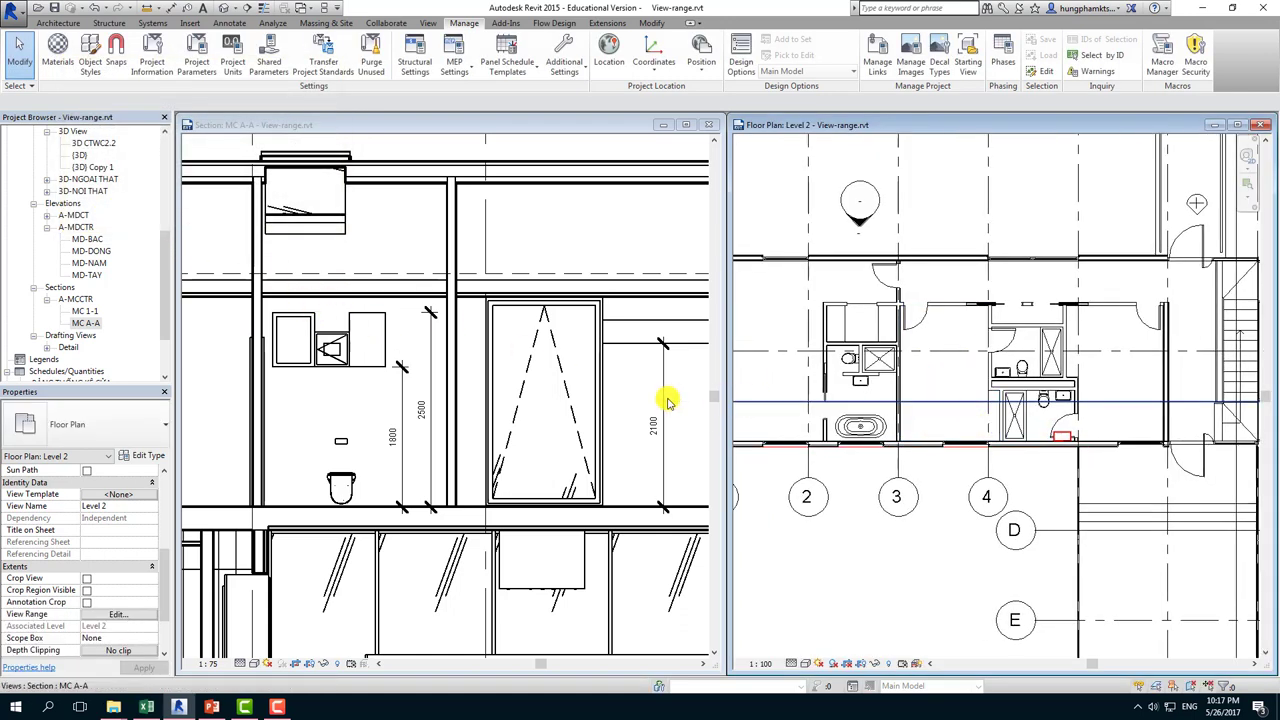
{"action": "left_click", "coordinate": [586, 410]}
{"action": "scroll", "coordinate": [514, 371], "scroll_direction": "down", "scroll_amount": 2}
{"action": "scroll", "coordinate": [531, 384], "scroll_direction": "up", "scroll_amount": 2}
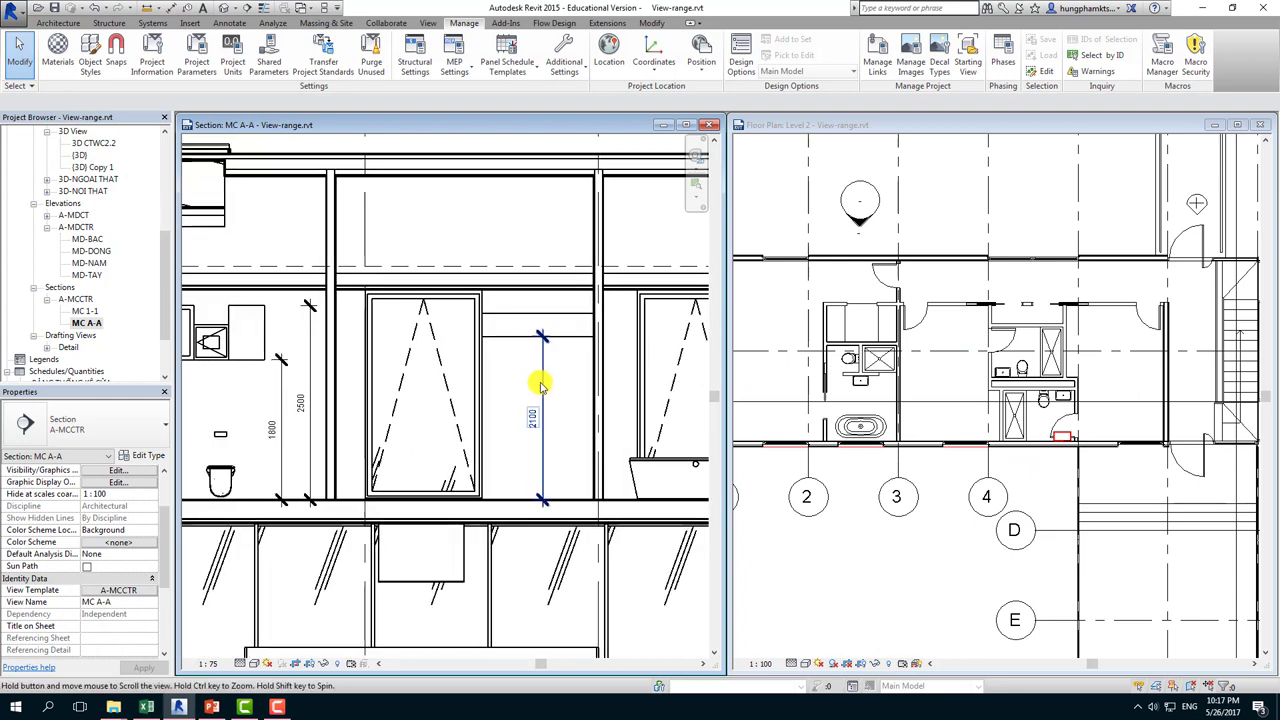
{"action": "scroll", "coordinate": [543, 366], "scroll_direction": "down", "scroll_amount": 2}
{"action": "scroll", "coordinate": [300, 360], "scroll_direction": "up", "scroll_amount": 2}
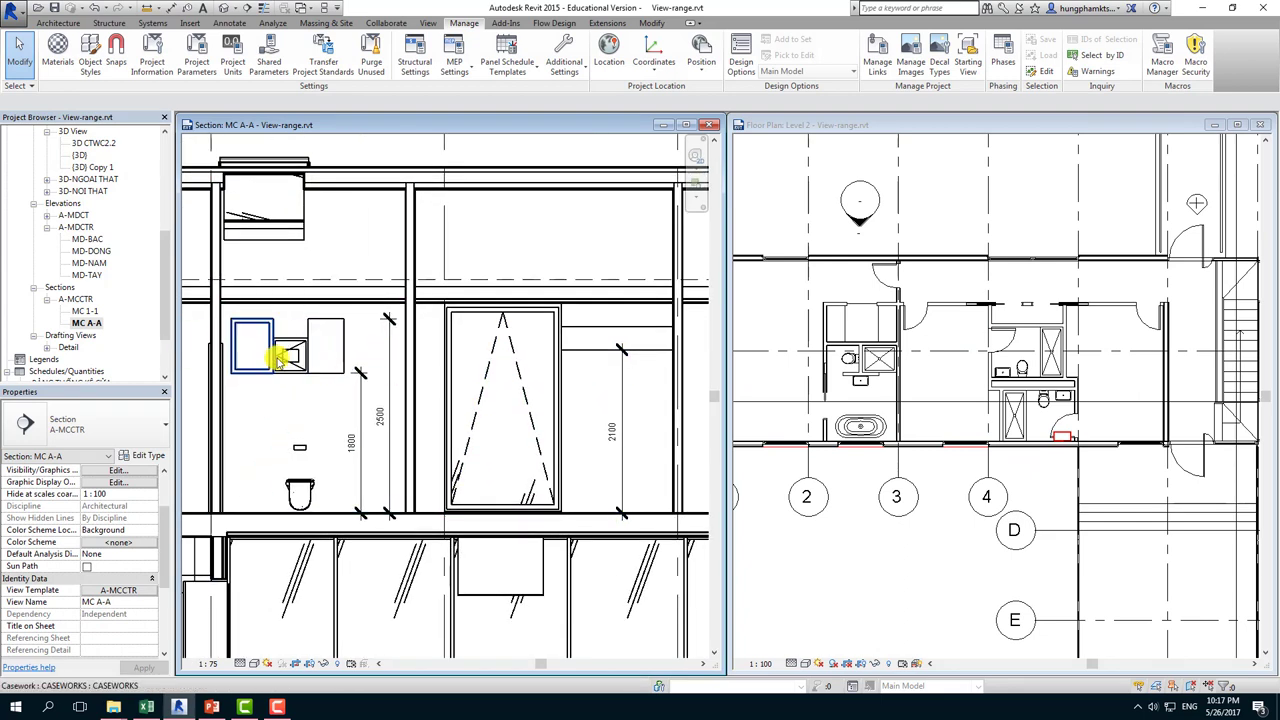
{"action": "left_click", "coordinate": [605, 358]}
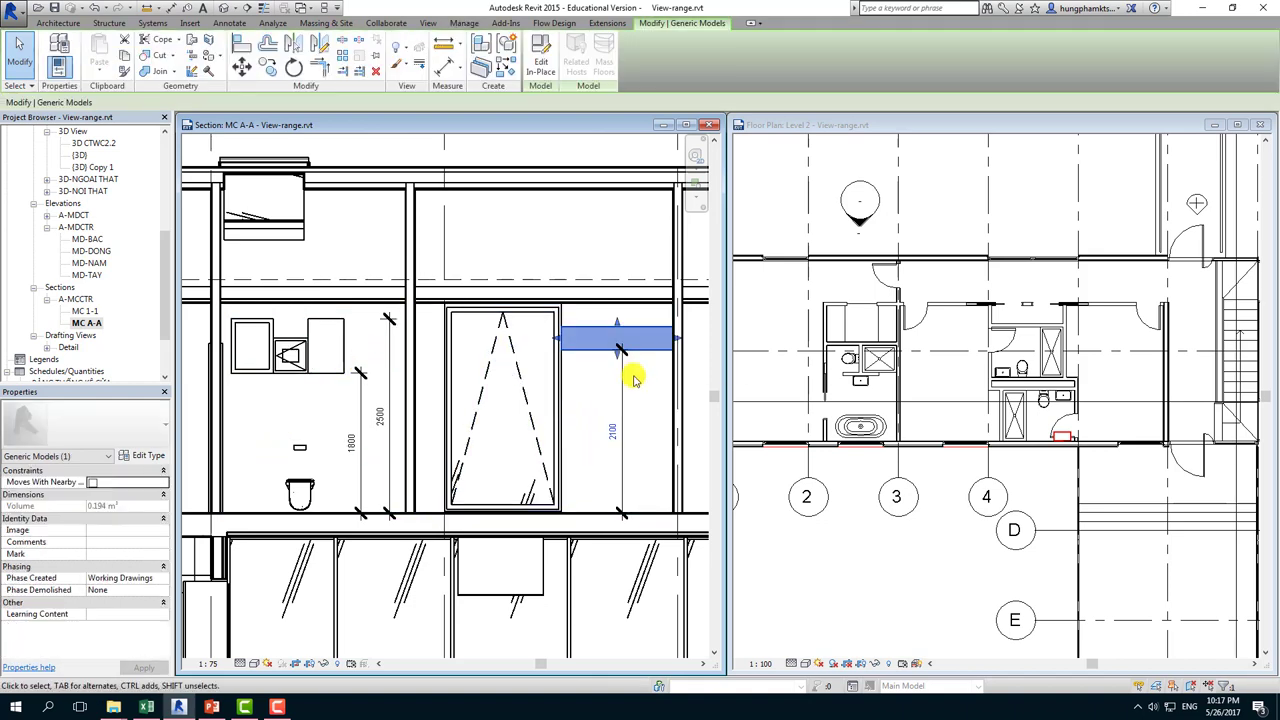
{"action": "key", "text": "Escape"}
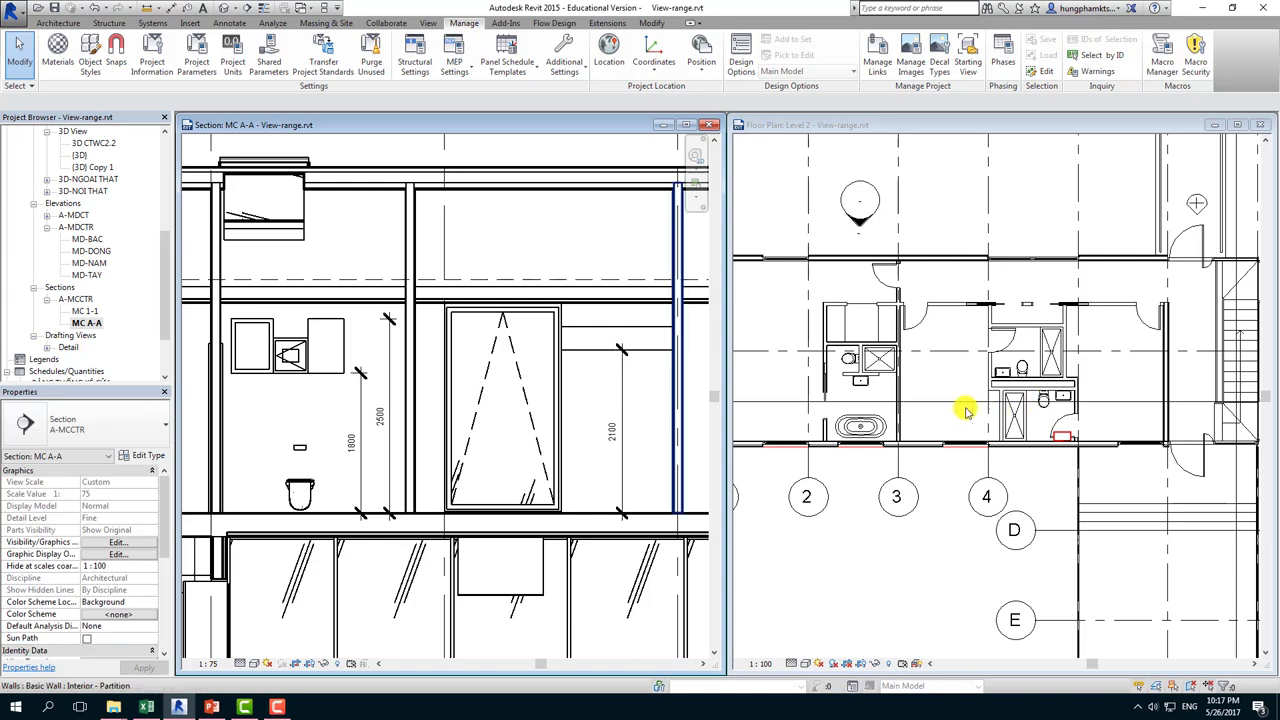
With the Level 2 plan active, bring up its View Range settings from Properties
{"action": "left_click", "coordinate": [910, 540]}
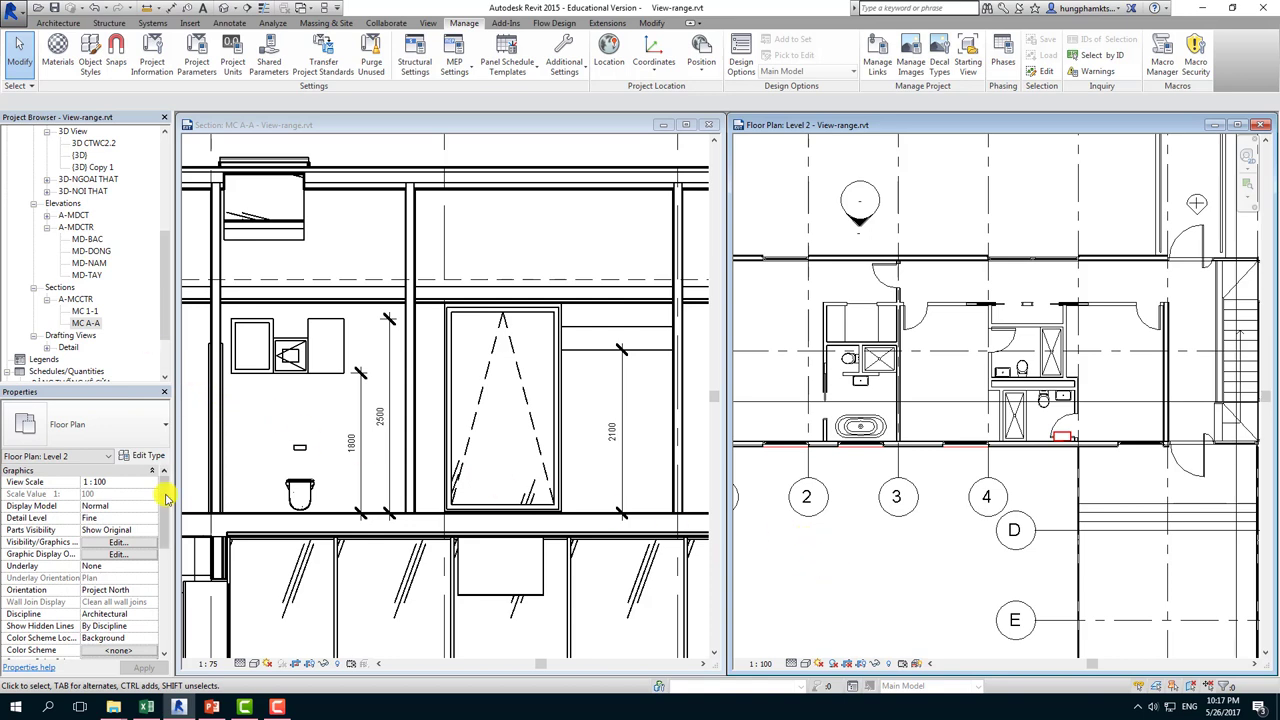
{"action": "left_click_drag", "start_coordinate": [166, 492], "coordinate": [165, 595]}
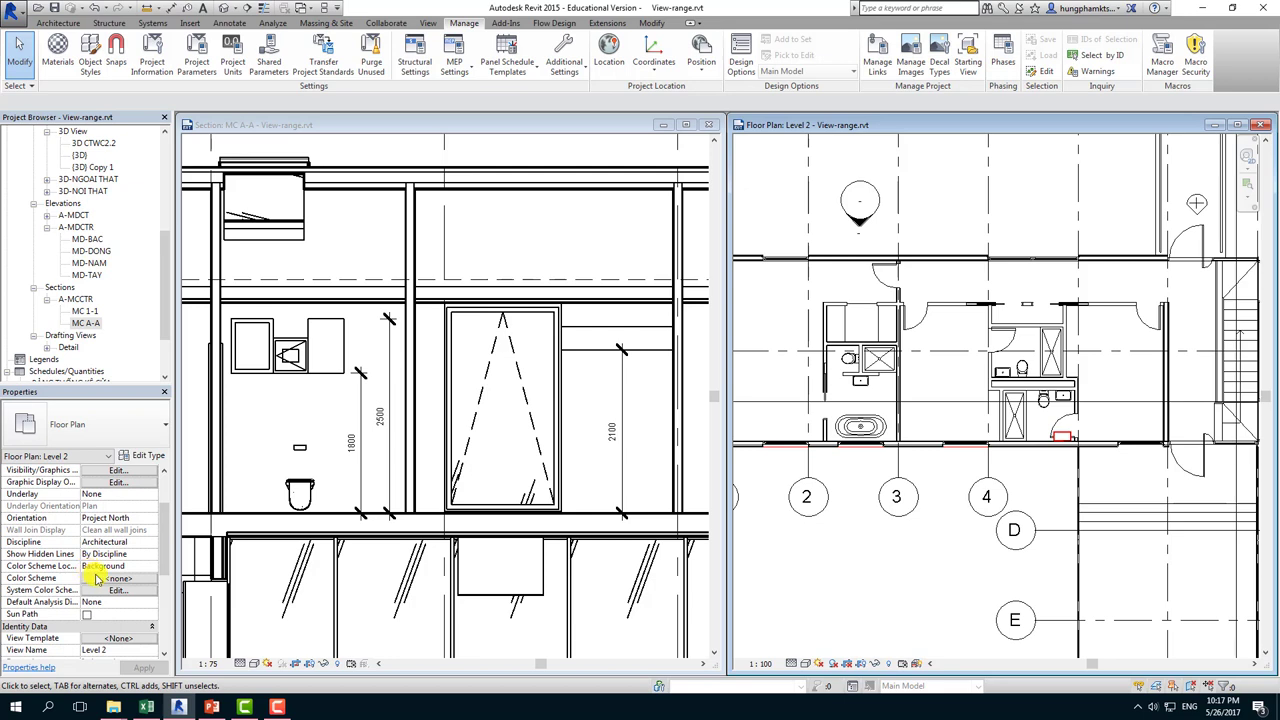
{"action": "left_click_drag", "start_coordinate": [166, 594], "coordinate": [164, 600]}
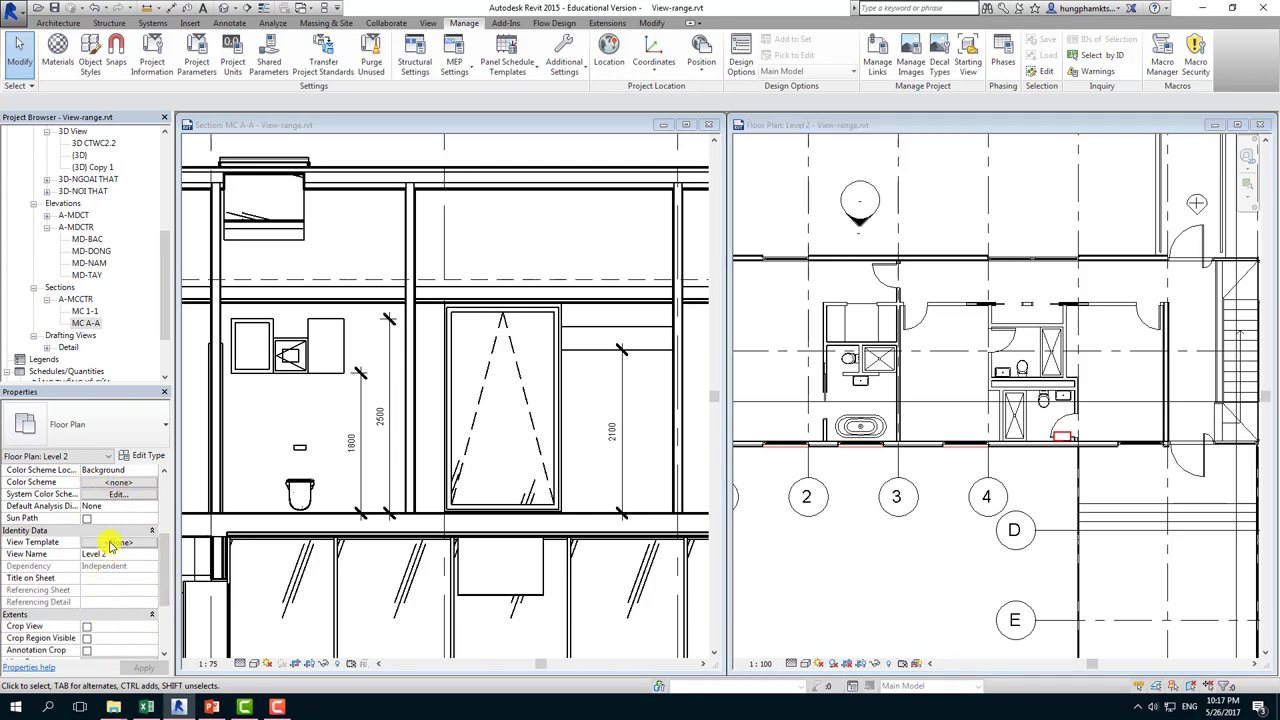
{"action": "scroll", "coordinate": [112, 572], "scroll_direction": "down", "scroll_amount": 3}
{"action": "left_click", "coordinate": [118, 567]}
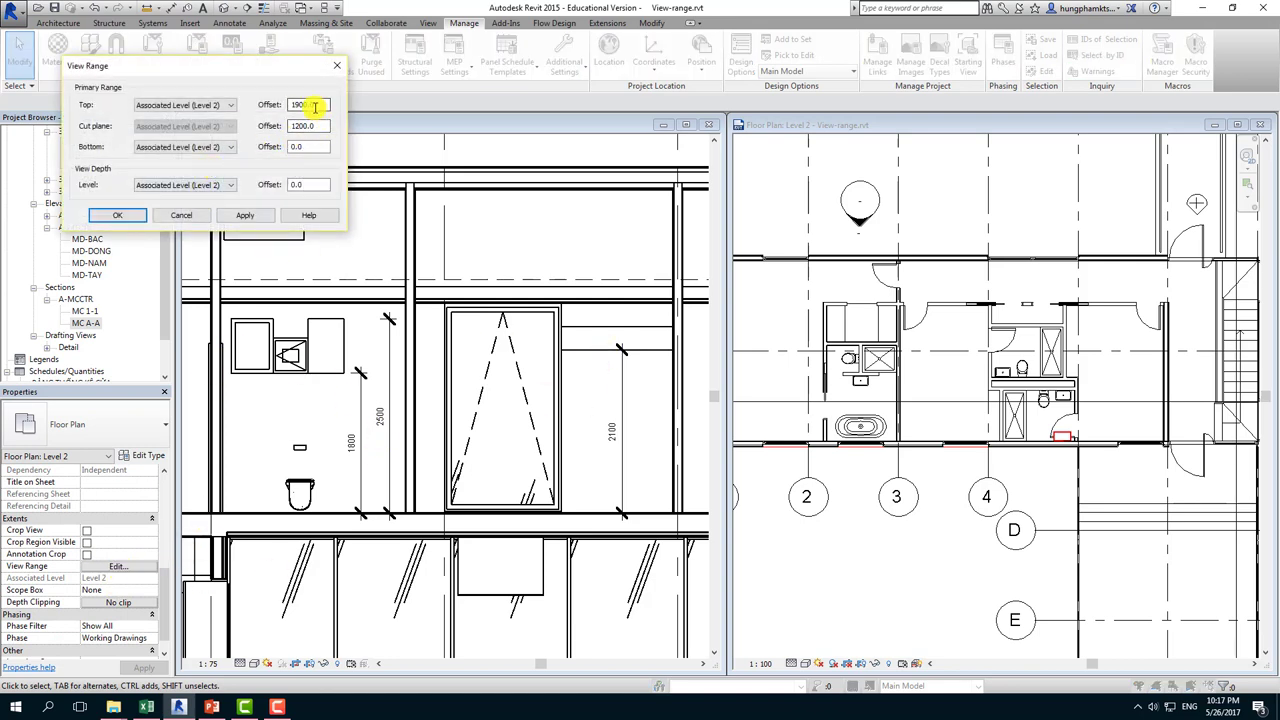
Replace the Level 2 Top offset 1900 with 2150 and apply it
{"action": "double_click", "coordinate": [312, 105]}
{"action": "type", "text": "2150"}
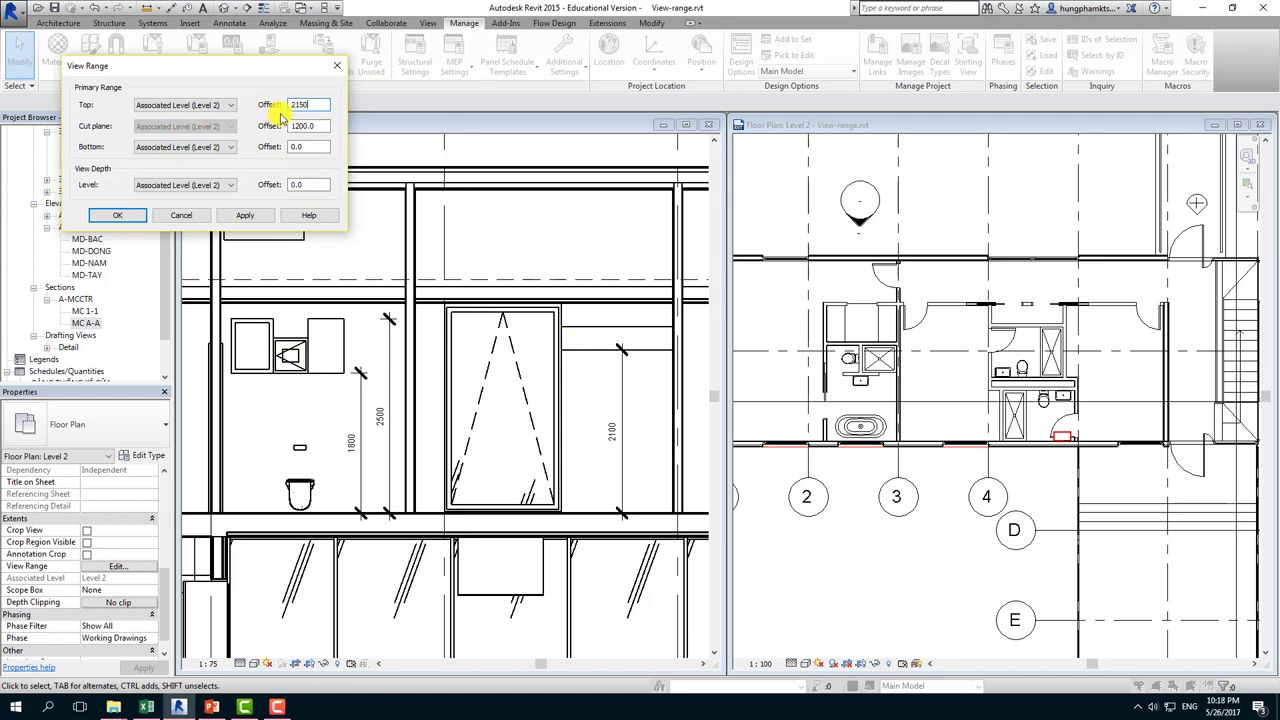
{"action": "left_click", "coordinate": [257, 219]}
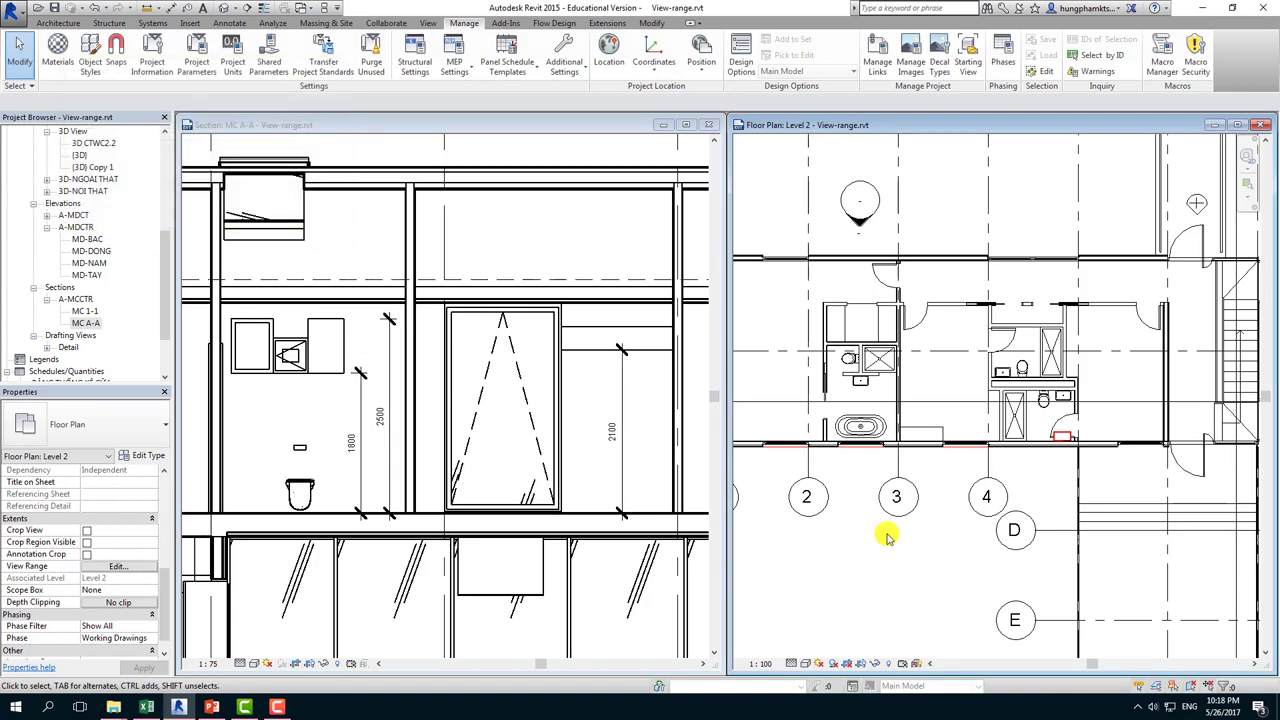
{"action": "scroll", "coordinate": [985, 440], "scroll_direction": "up", "scroll_amount": 3}
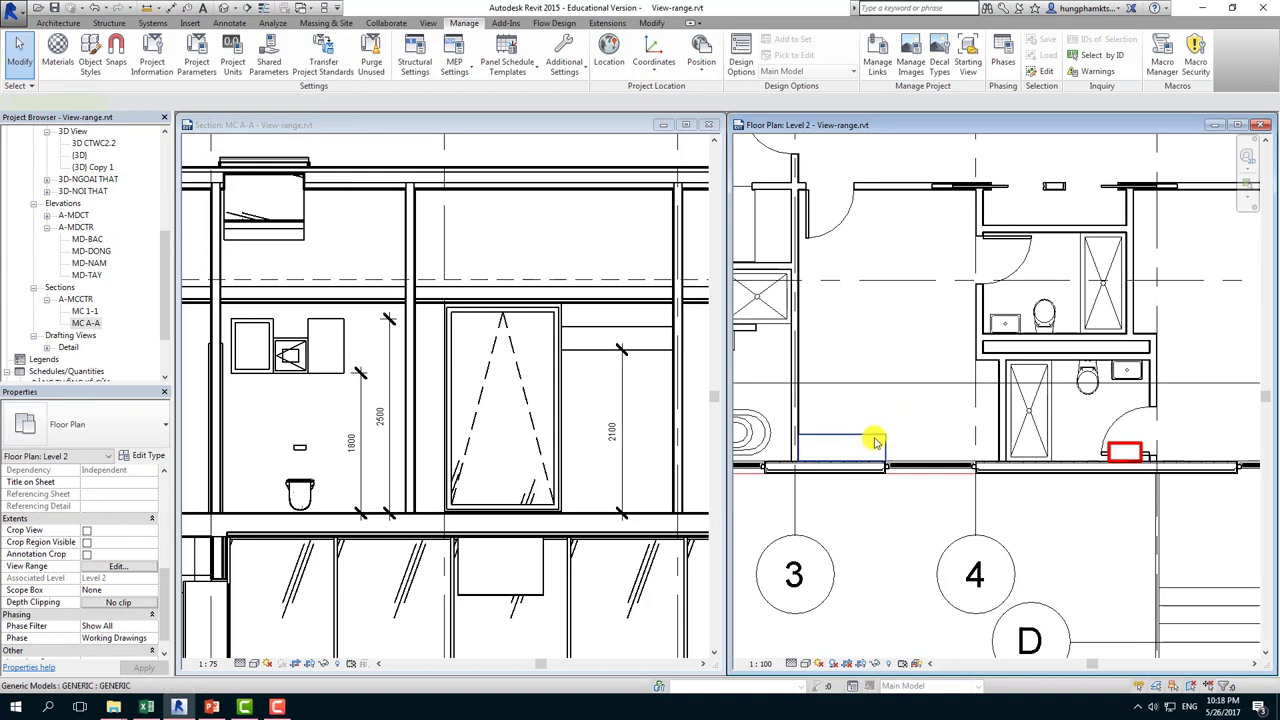
{"action": "left_click", "coordinate": [873, 441]}
{"action": "left_click", "coordinate": [1052, 530]}
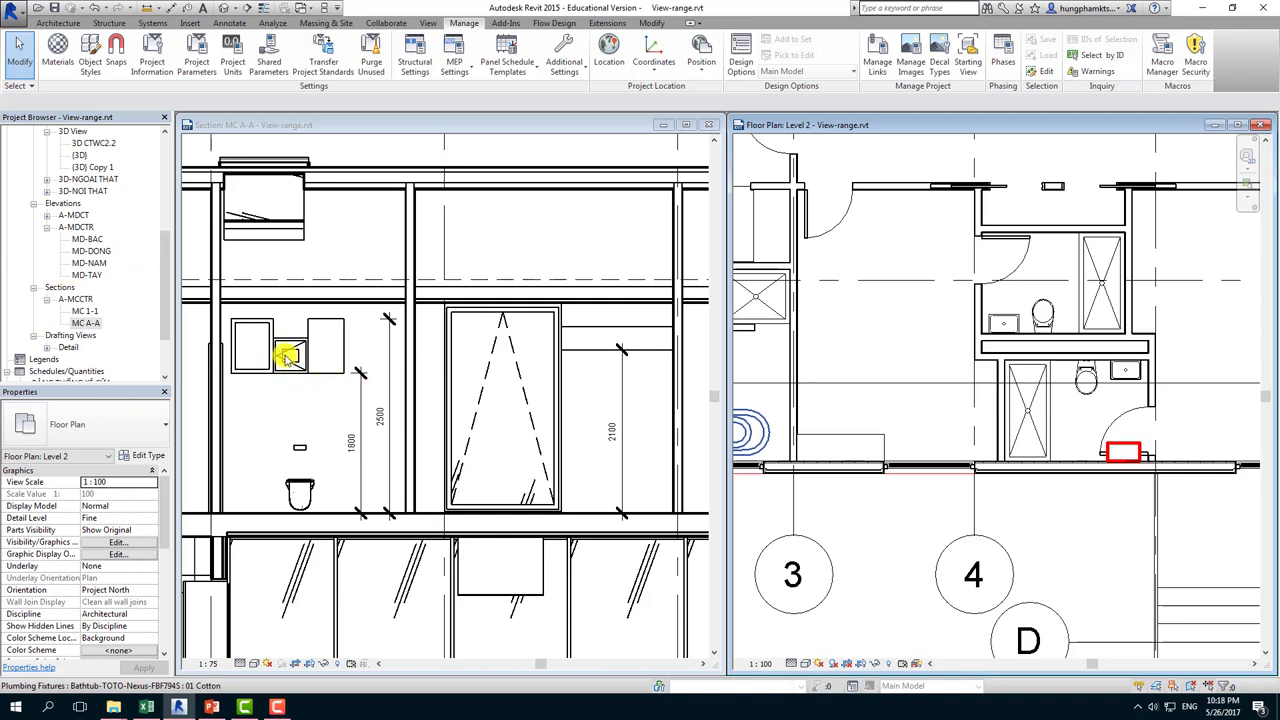
{"action": "scroll", "coordinate": [1080, 557], "scroll_direction": "up", "scroll_amount": 3}
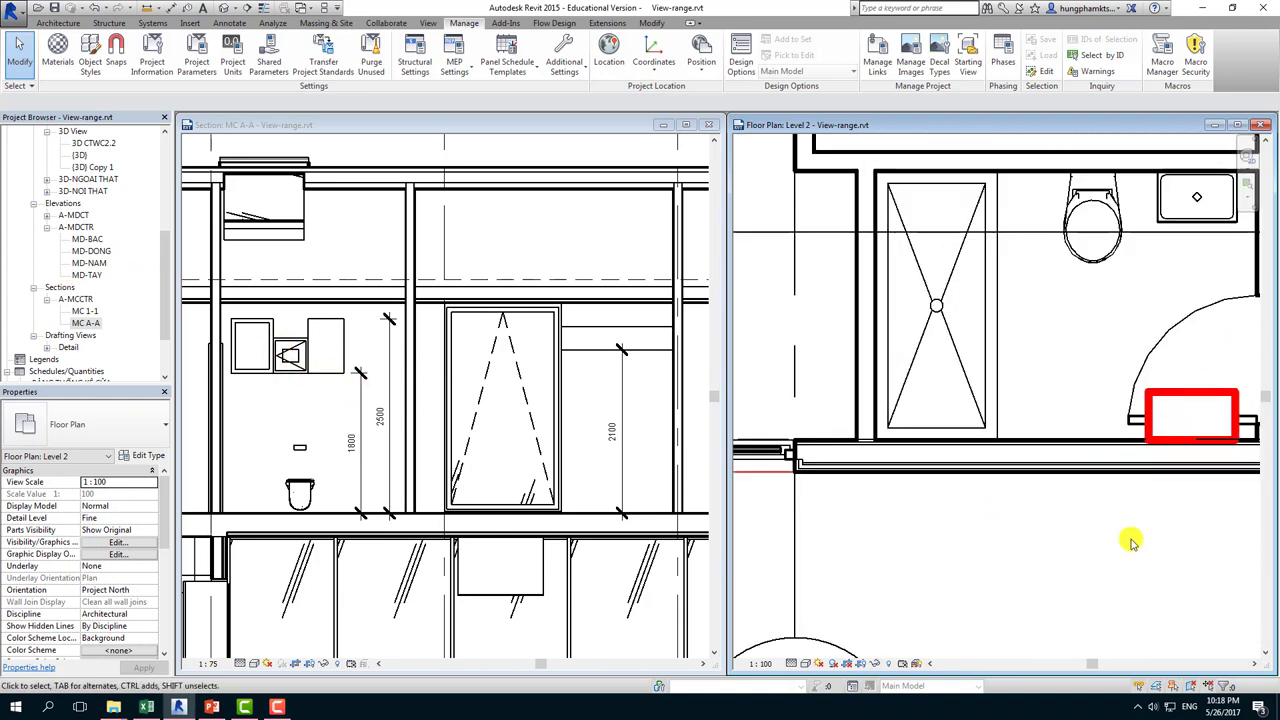
{"action": "scroll", "coordinate": [1048, 537], "scroll_direction": "up", "scroll_amount": 2}
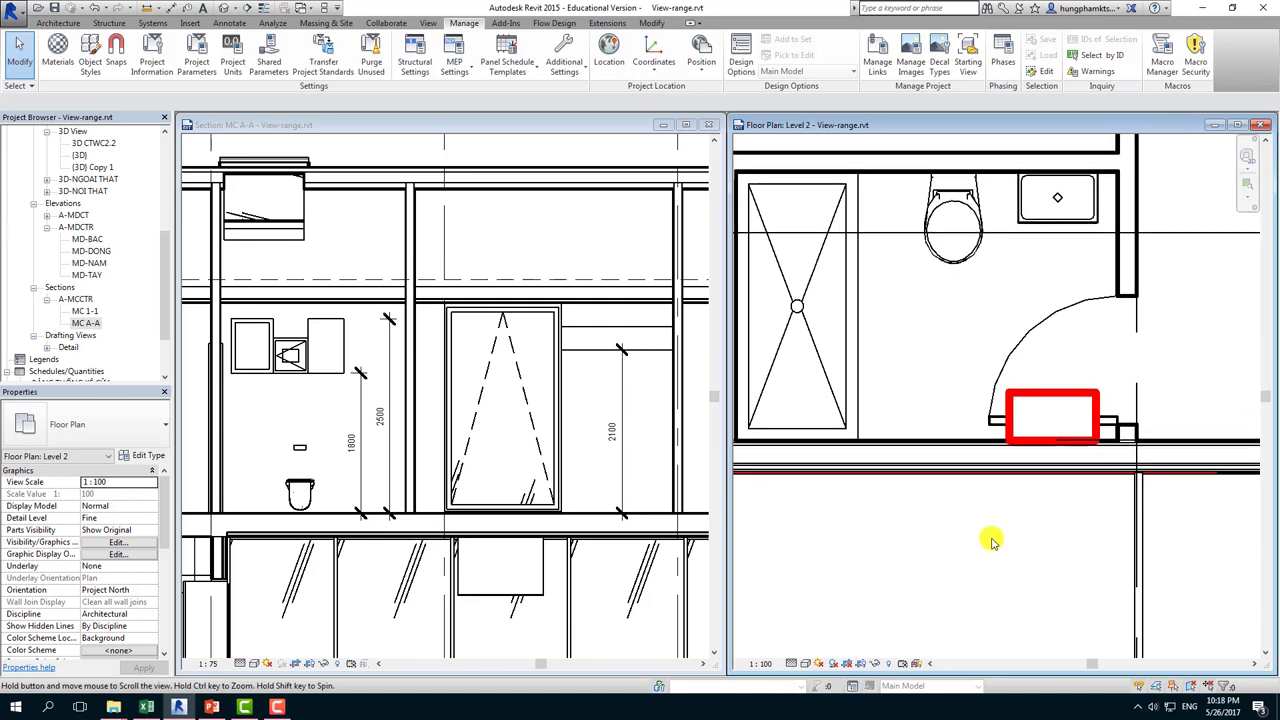
{"action": "left_click", "coordinate": [938, 455]}
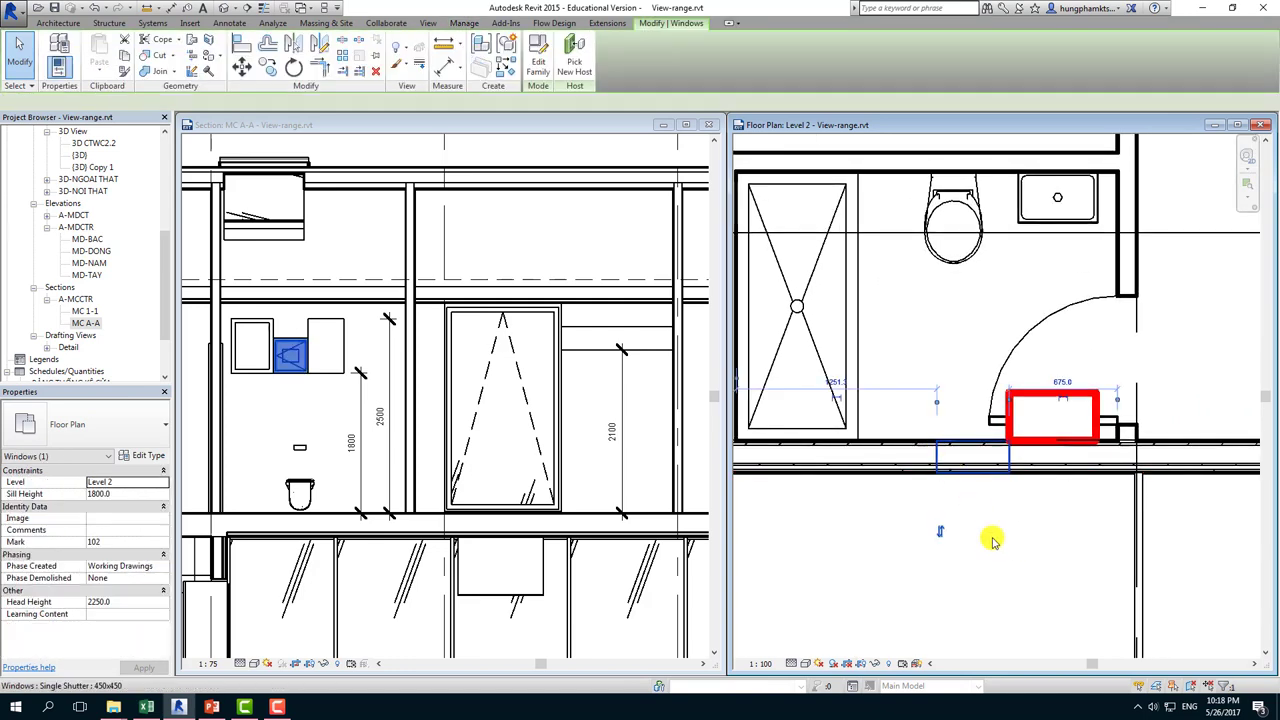
{"action": "key", "text": "Escape"}
{"action": "left_click", "coordinate": [935, 463]}
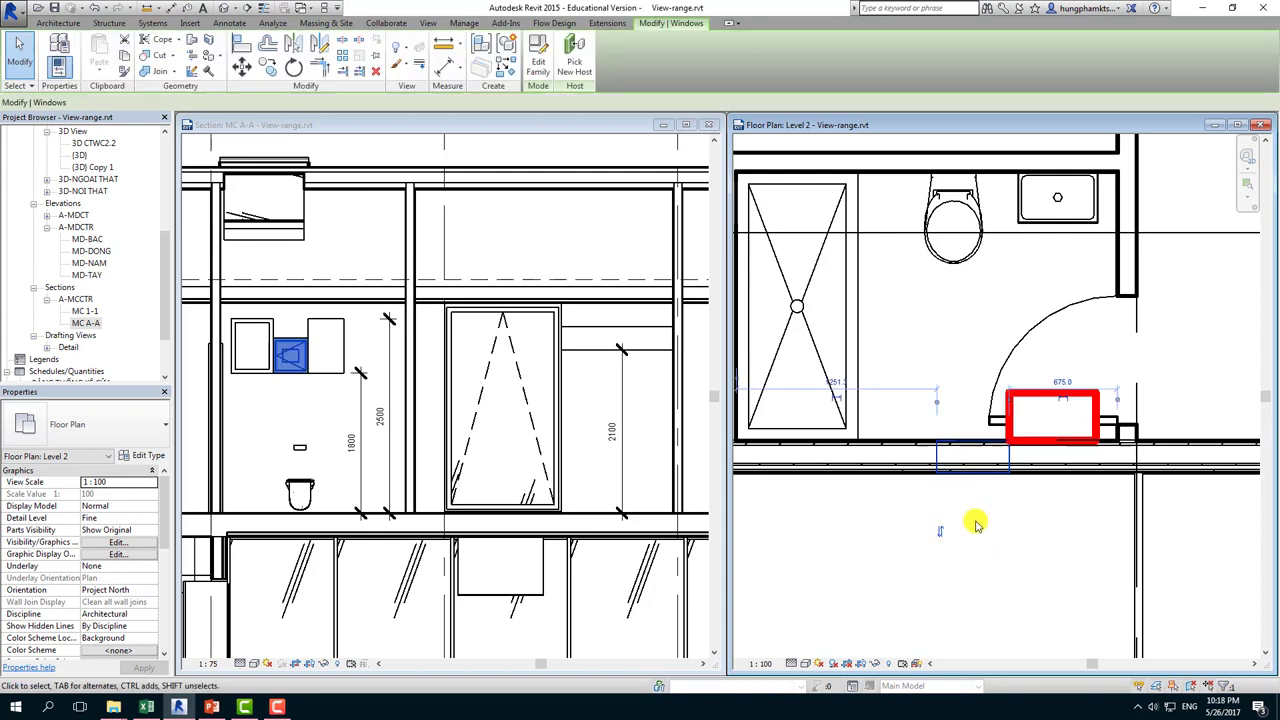
{"action": "key", "text": "Escape"}
{"action": "left_click", "coordinate": [942, 465]}
{"action": "key", "text": "Escape"}
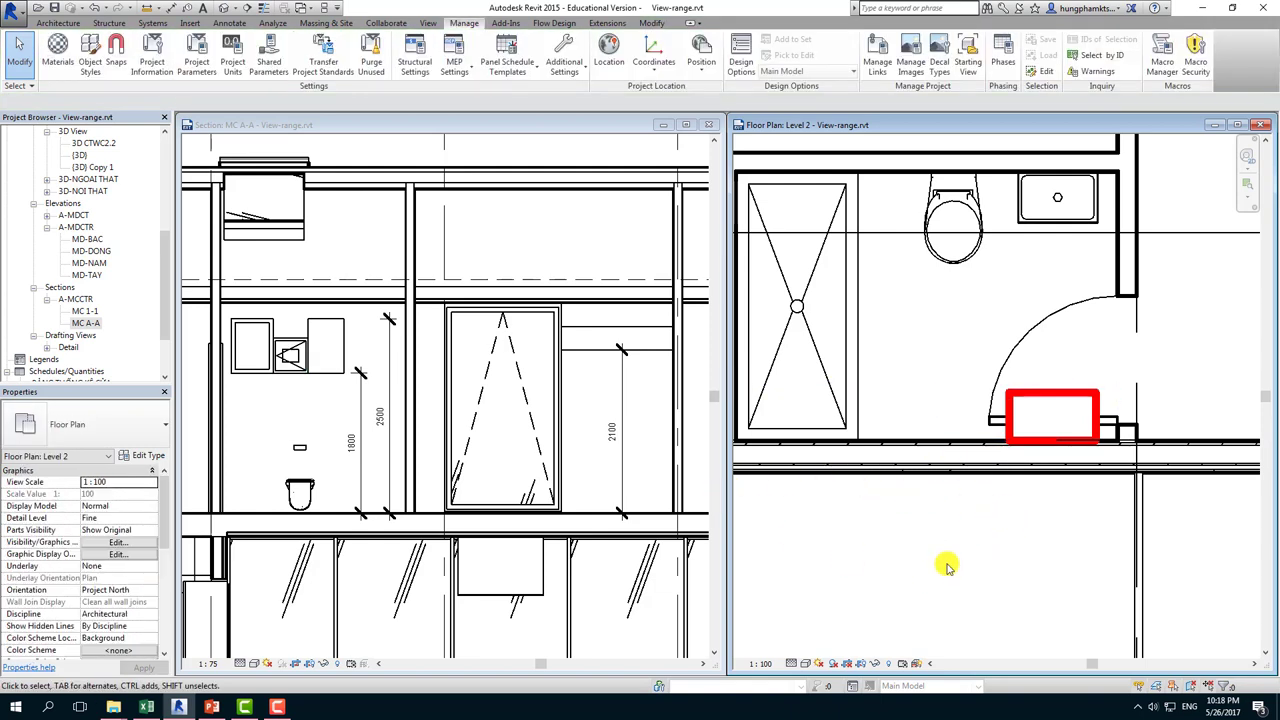
{"action": "scroll", "coordinate": [945, 545], "scroll_direction": "down", "scroll_amount": 1}
{"action": "scroll", "coordinate": [900, 550], "scroll_direction": "down", "scroll_amount": 1}
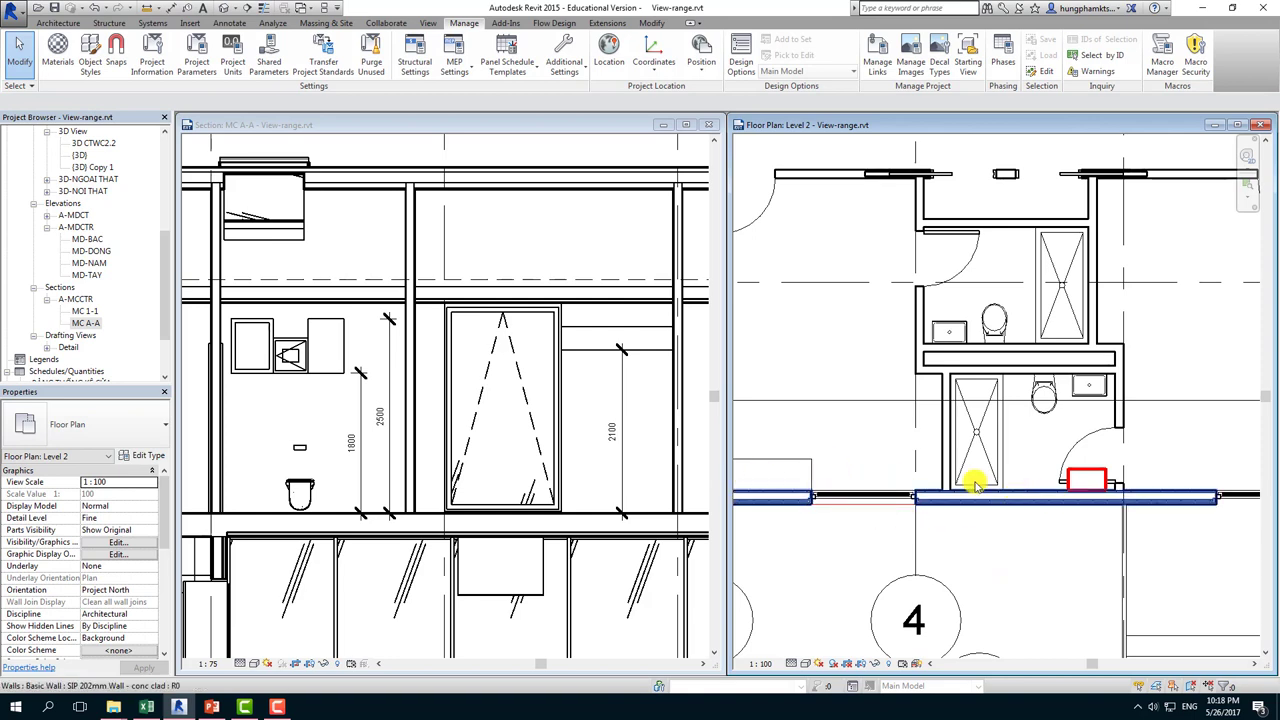
{"action": "scroll", "coordinate": [996, 485], "scroll_direction": "down", "scroll_amount": 1}
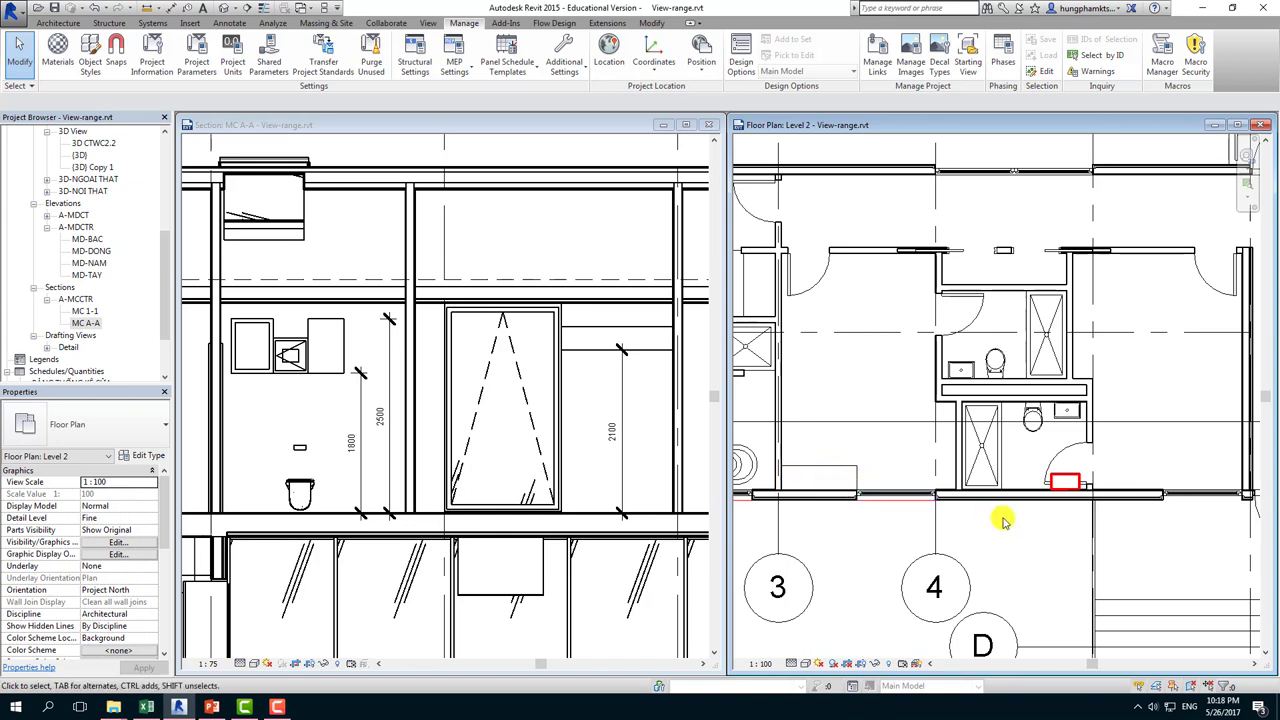
{"action": "left_click", "coordinate": [1094, 511]}
{"action": "left_click", "coordinate": [1033, 548]}
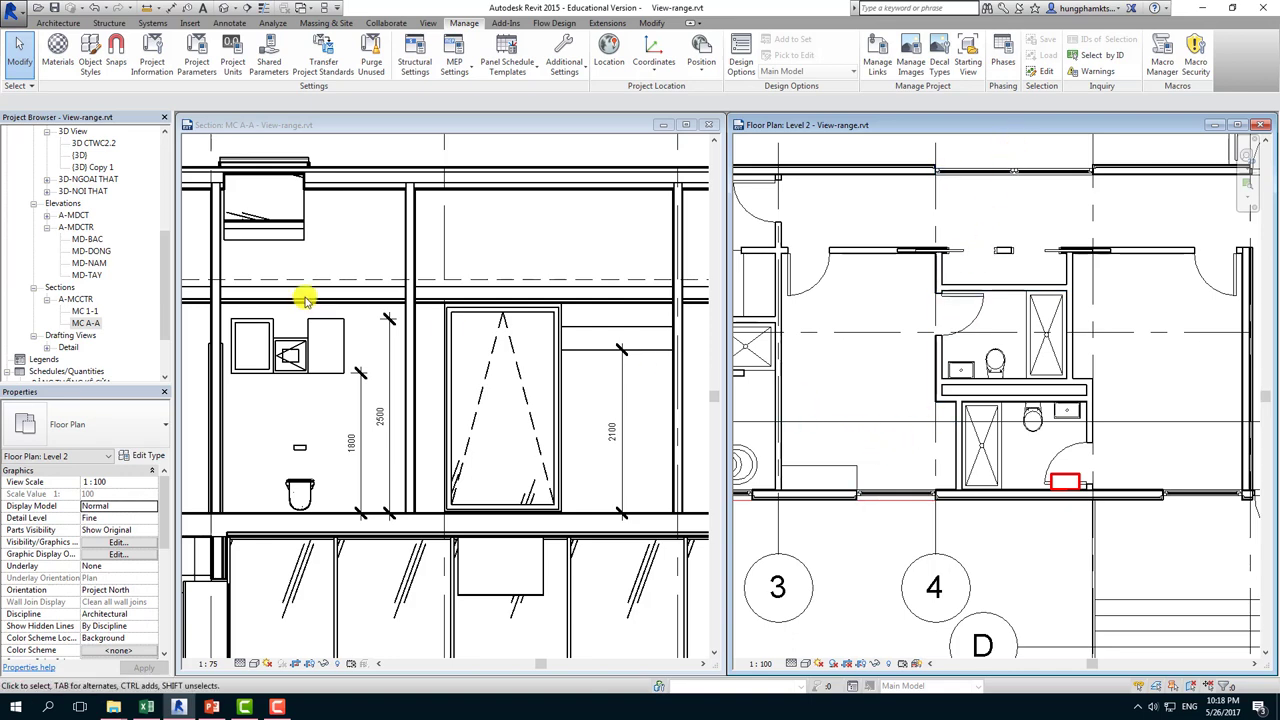
Override Level 2 Casework projection lines with weight 2, a new colour and the Dash2 pattern
{"action": "key", "text": "v"}
{"action": "key", "text": "v"}
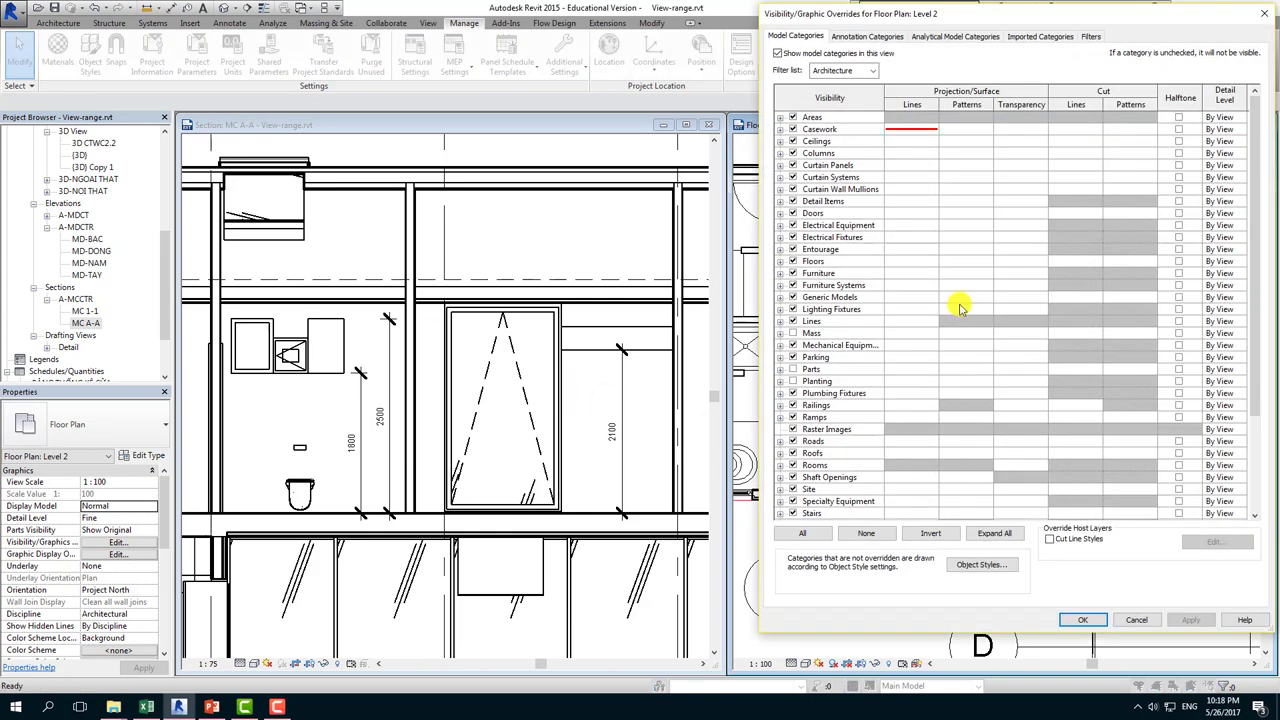
{"action": "left_click_drag", "start_coordinate": [940, 15], "coordinate": [433, 51]}
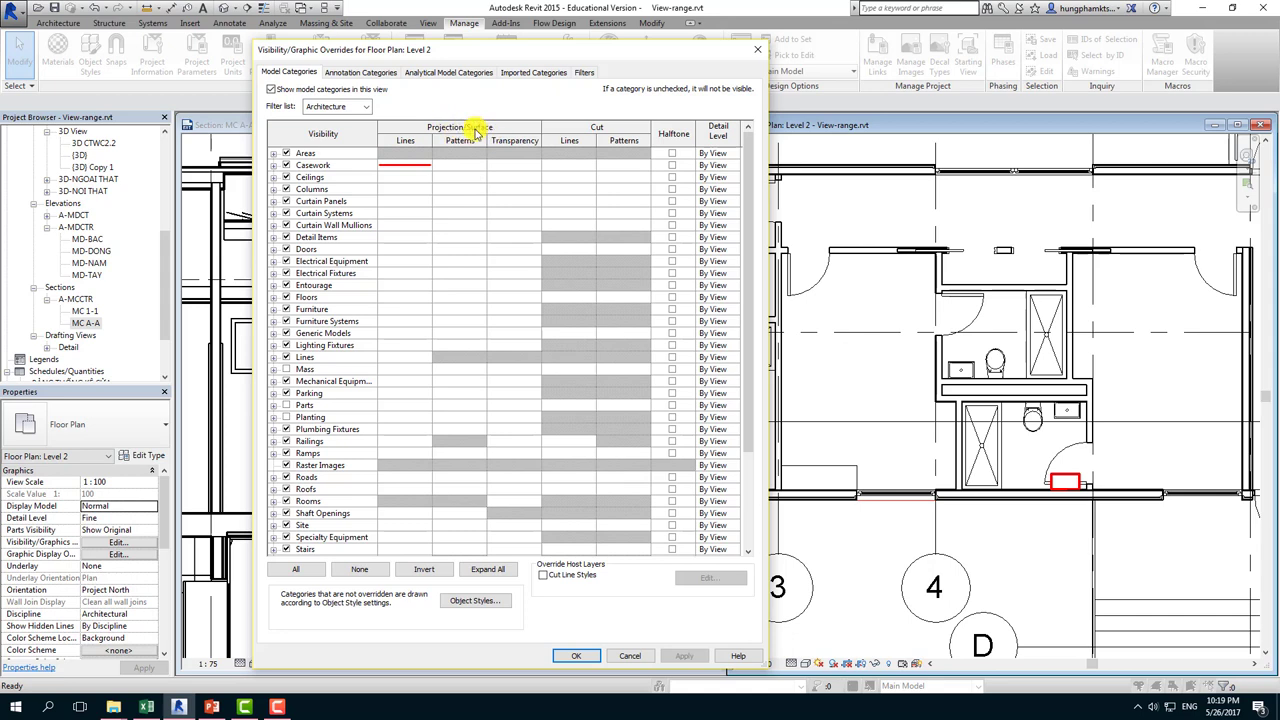
{"action": "left_click", "coordinate": [420, 168]}
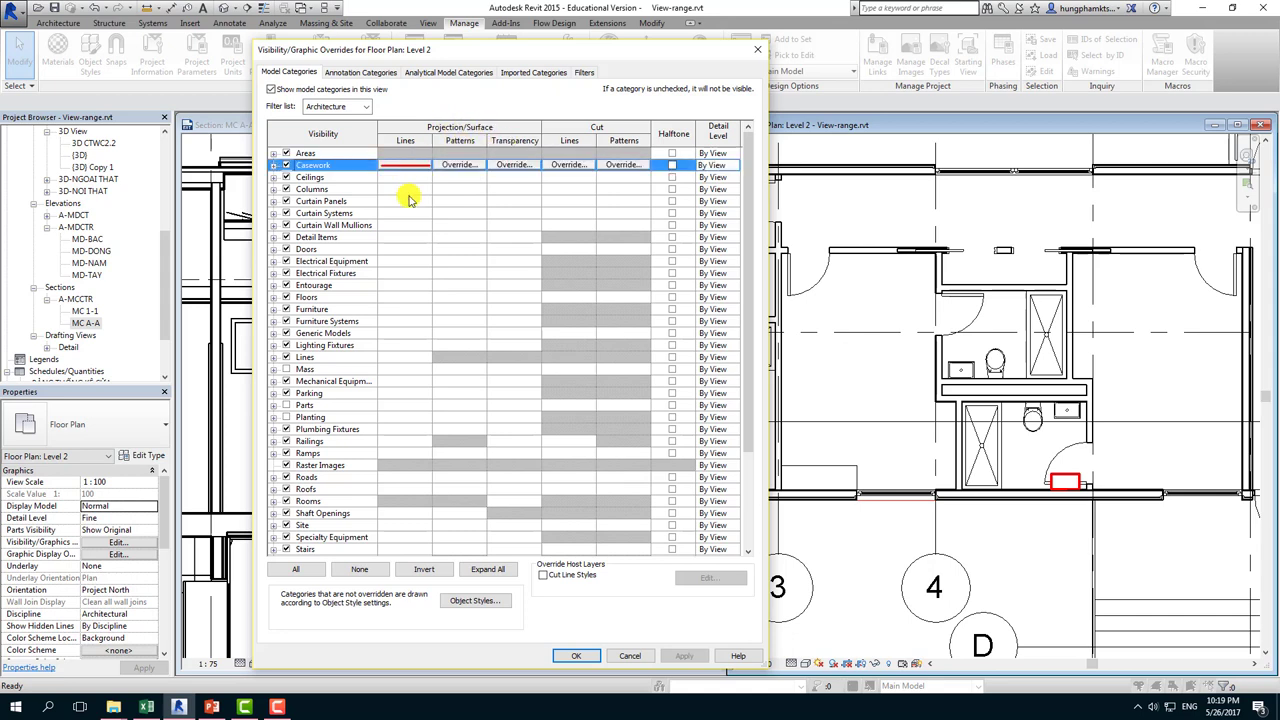
{"action": "left_click", "coordinate": [403, 168]}
{"action": "left_click", "coordinate": [455, 352]}
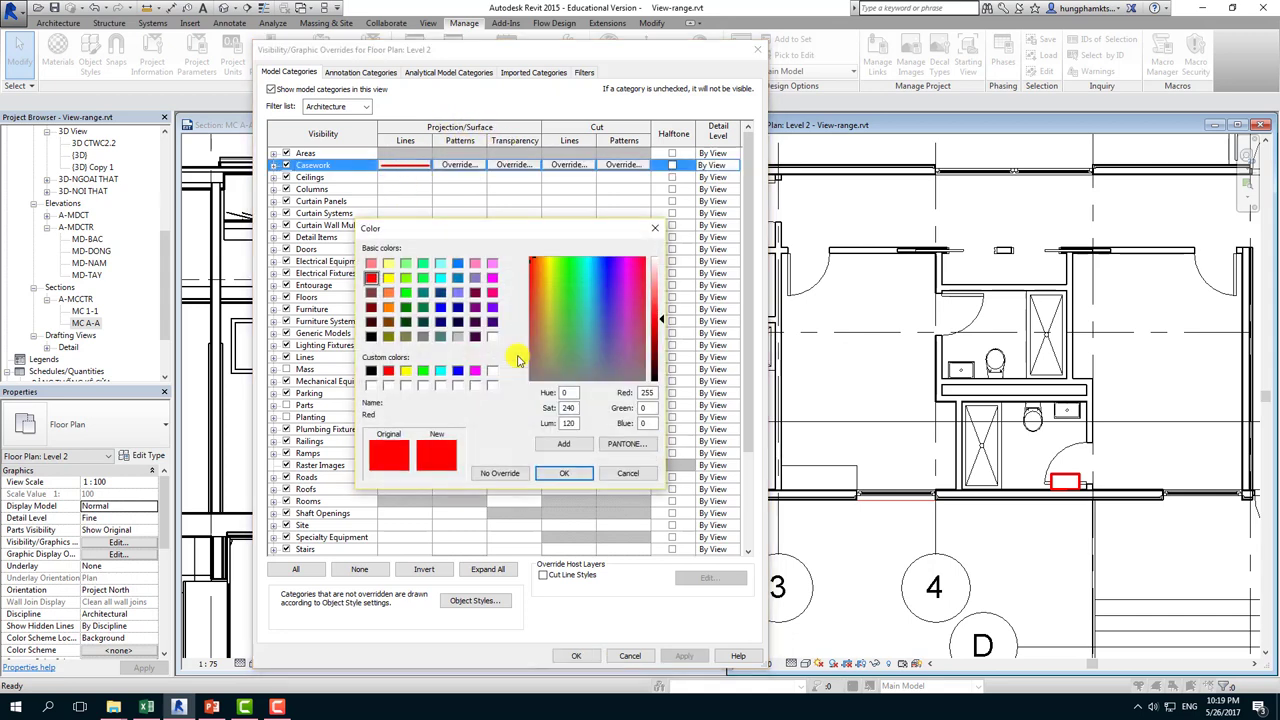
{"action": "left_click", "coordinate": [371, 370]}
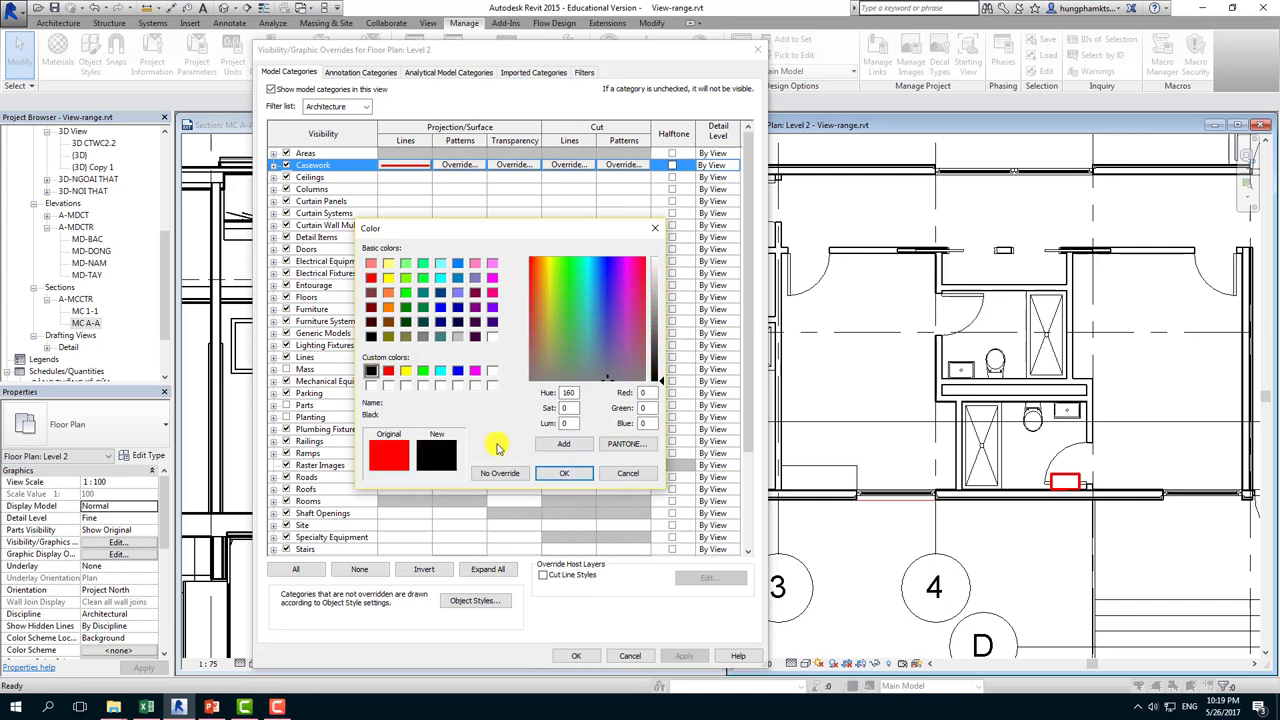
{"action": "left_click", "coordinate": [552, 471]}
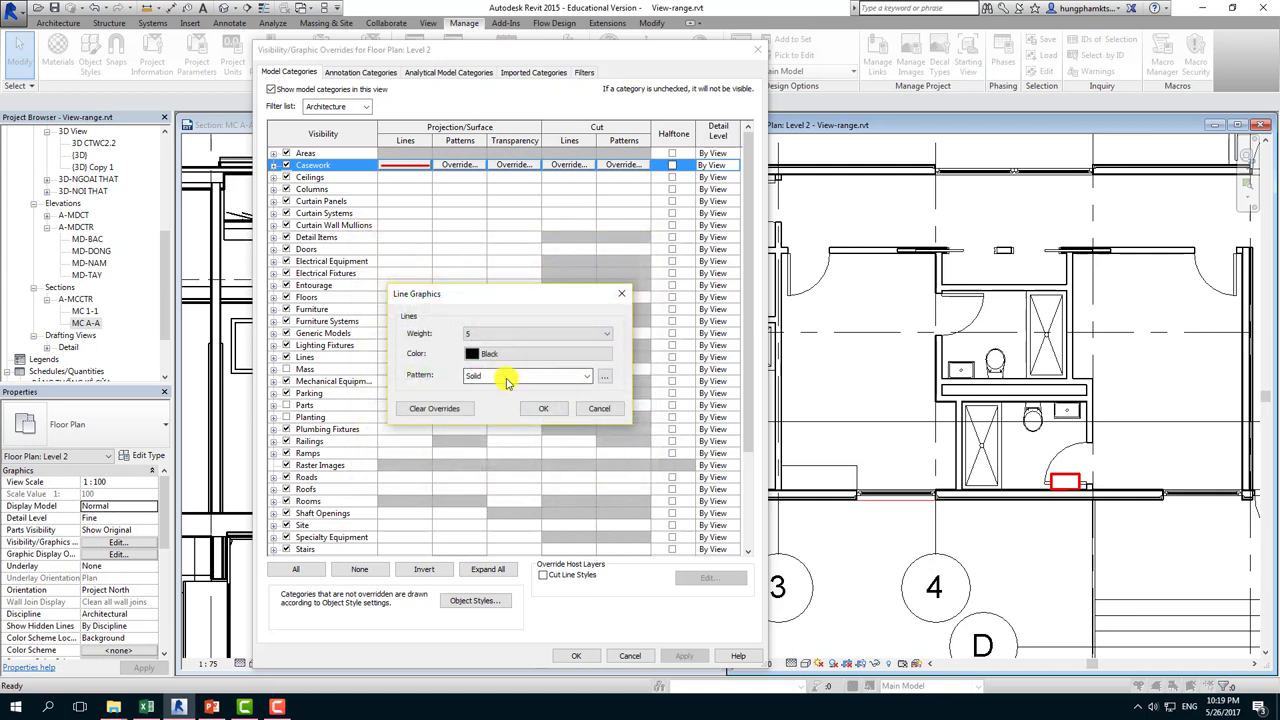
{"action": "left_click", "coordinate": [507, 378]}
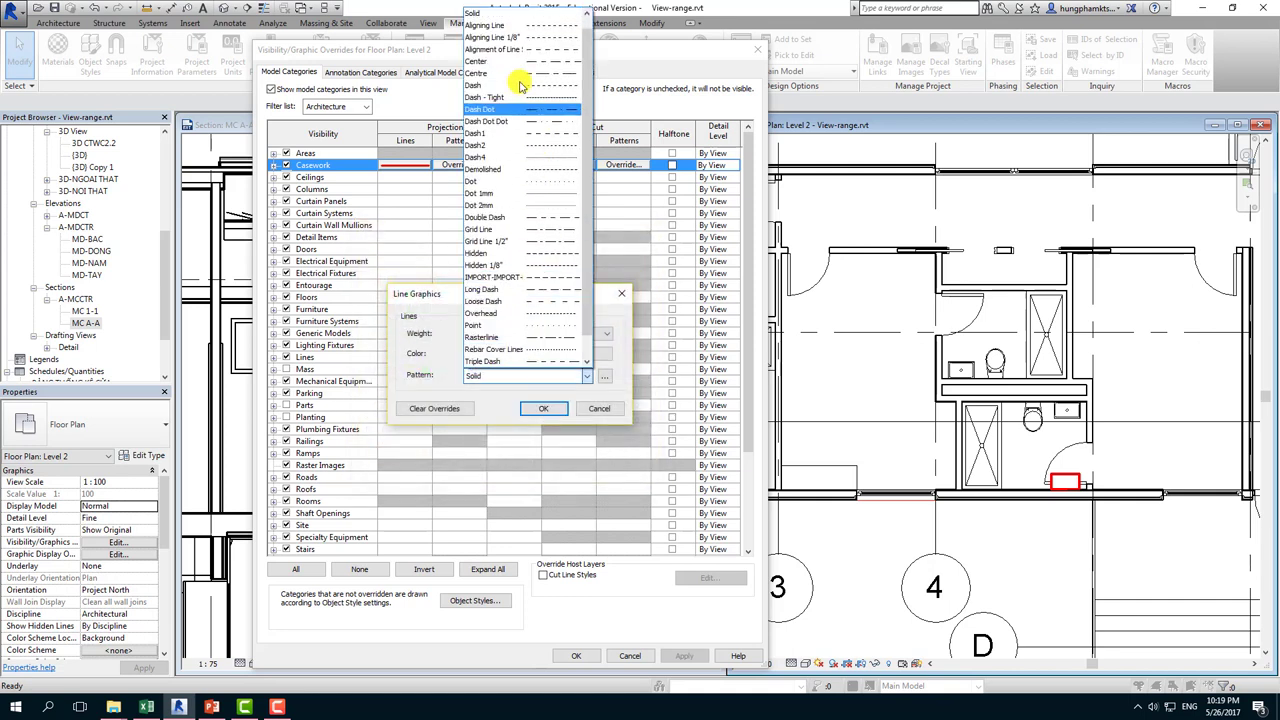
{"action": "left_click", "coordinate": [545, 145]}
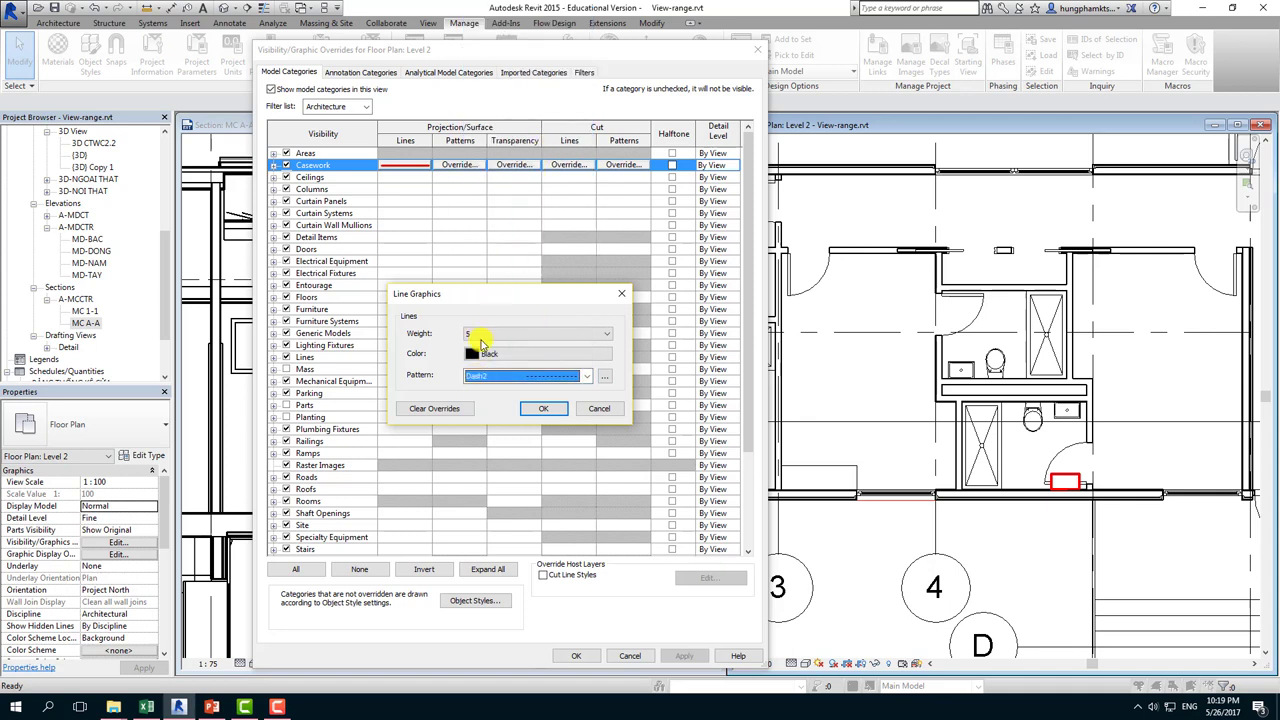
{"action": "left_click", "coordinate": [481, 336]}
{"action": "left_click", "coordinate": [481, 364]}
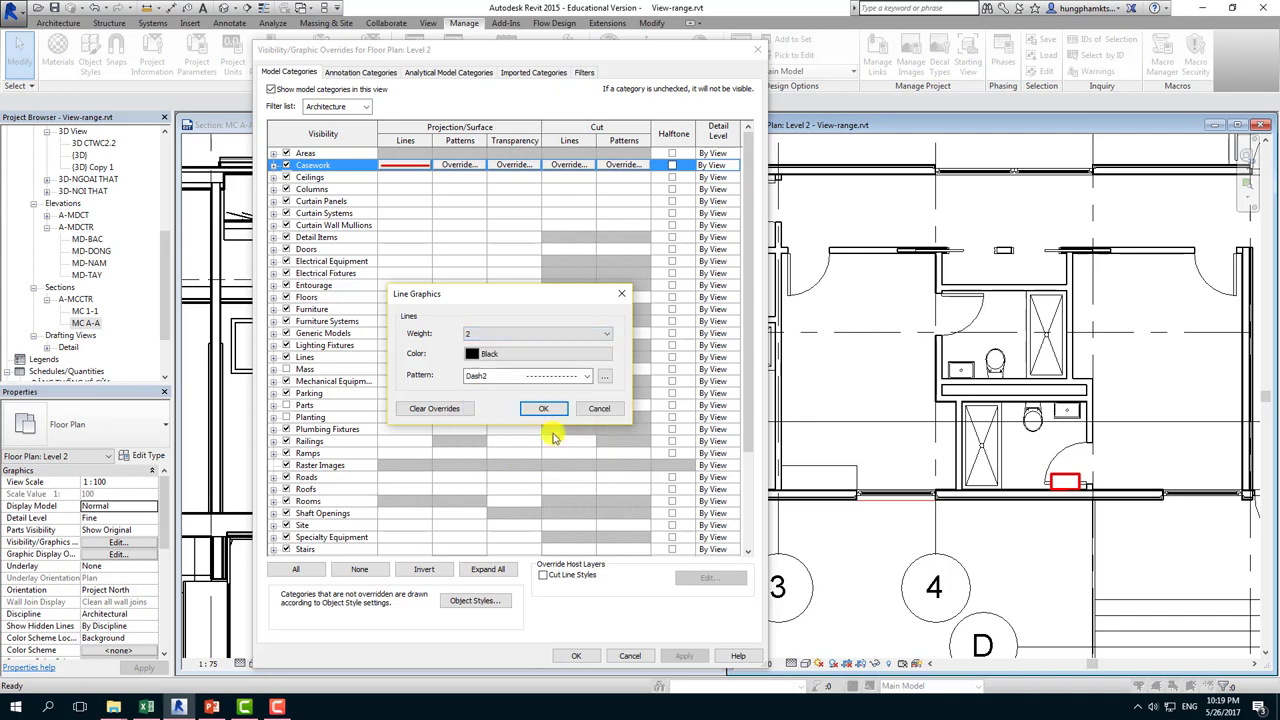
{"action": "left_click", "coordinate": [545, 409]}
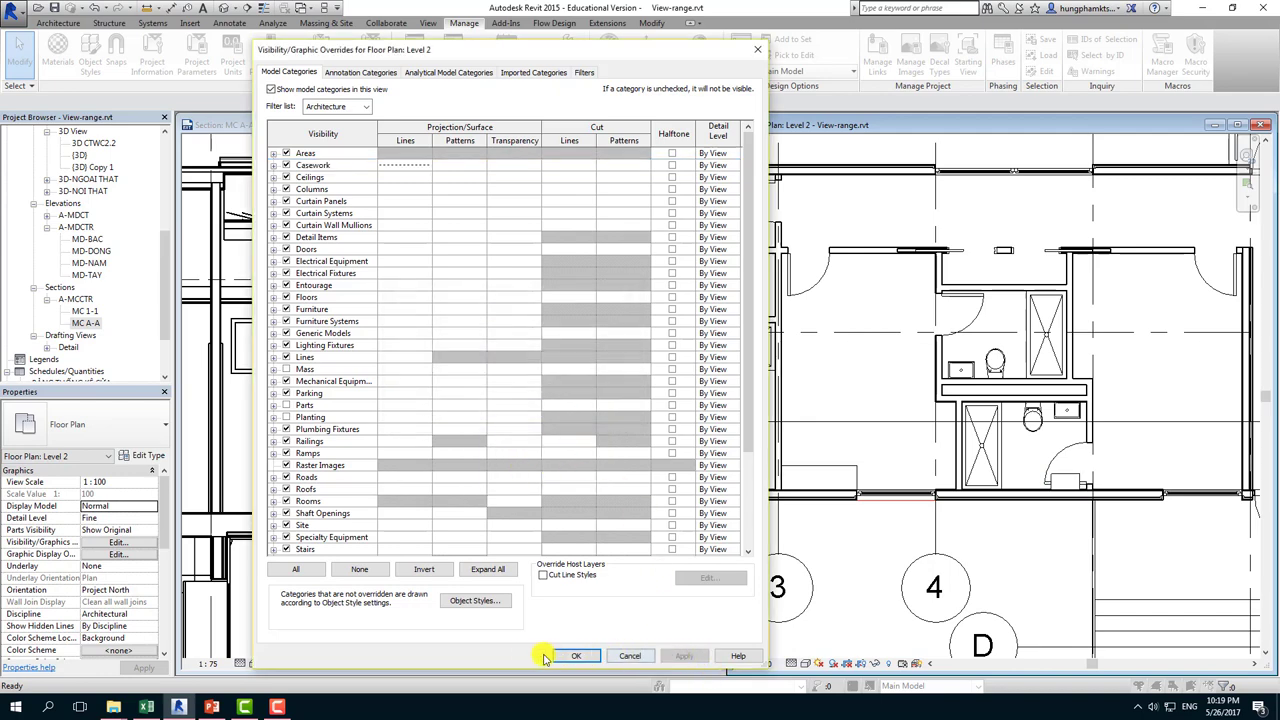
{"action": "left_click", "coordinate": [576, 656]}
Dismiss the save reminder without saving
{"action": "scroll", "coordinate": [1085, 490], "scroll_direction": "up", "scroll_amount": 2}
{"action": "scroll", "coordinate": [1100, 460], "scroll_direction": "up", "scroll_amount": 2}
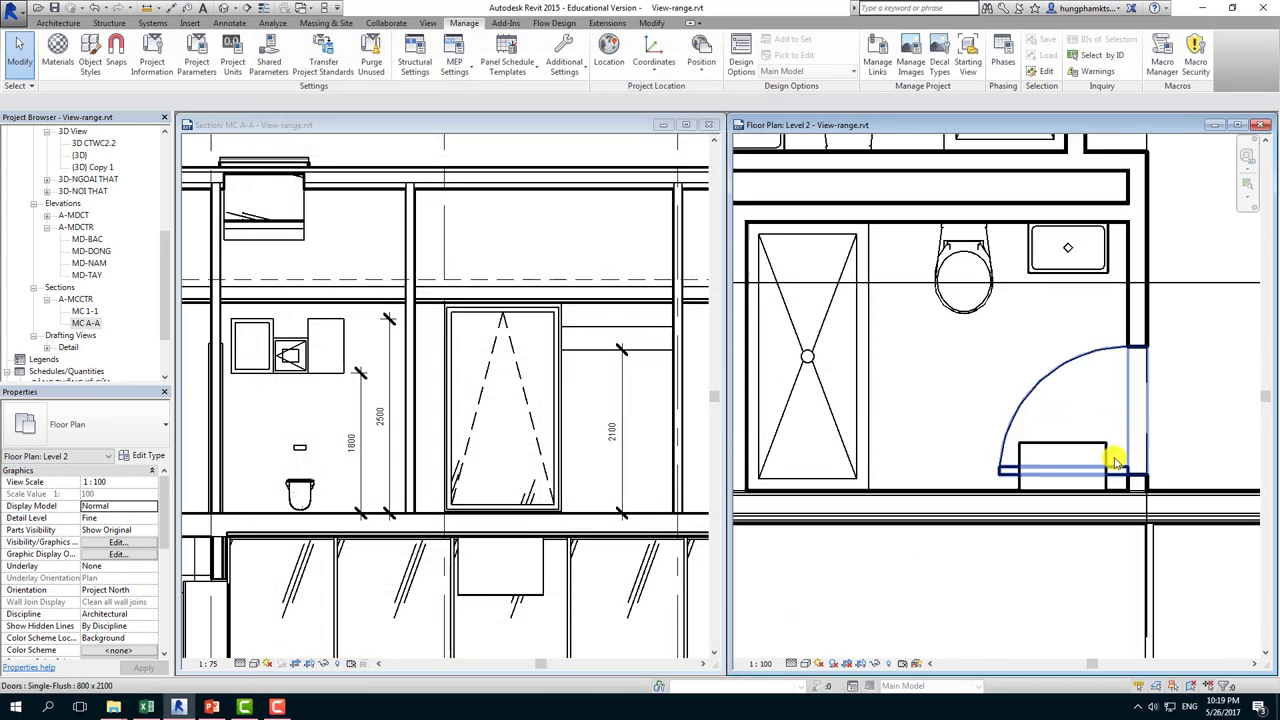
{"action": "scroll", "coordinate": [1171, 429], "scroll_direction": "up", "scroll_amount": 2}
{"action": "scroll", "coordinate": [1000, 450], "scroll_direction": "up", "scroll_amount": 2}
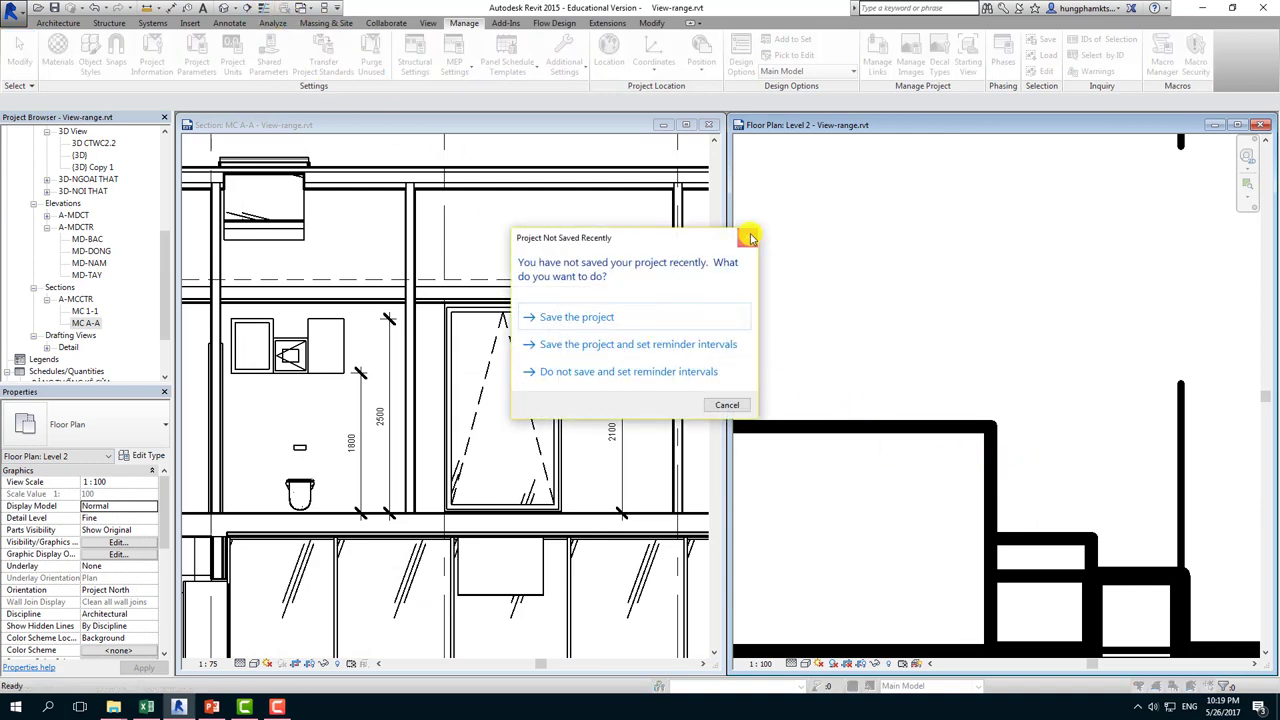
{"action": "left_click", "coordinate": [751, 238]}
{"action": "scroll", "coordinate": [974, 420], "scroll_direction": "down", "scroll_amount": 1}
{"action": "scroll", "coordinate": [1040, 480], "scroll_direction": "down", "scroll_amount": 2}
{"action": "scroll", "coordinate": [1114, 557], "scroll_direction": "down", "scroll_amount": 1}
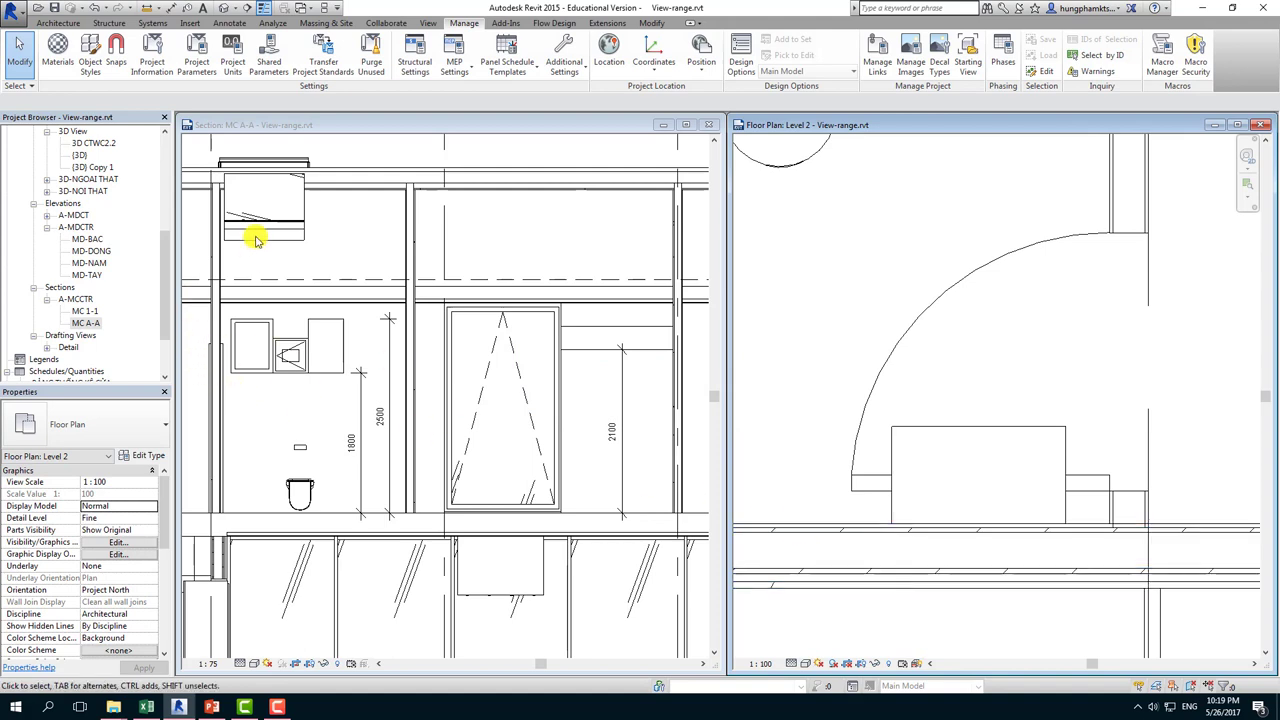
Change the Casework projection line pattern to Dot via VG, then apply and close
{"action": "key", "text": "v"}
{"action": "key", "text": "g"}
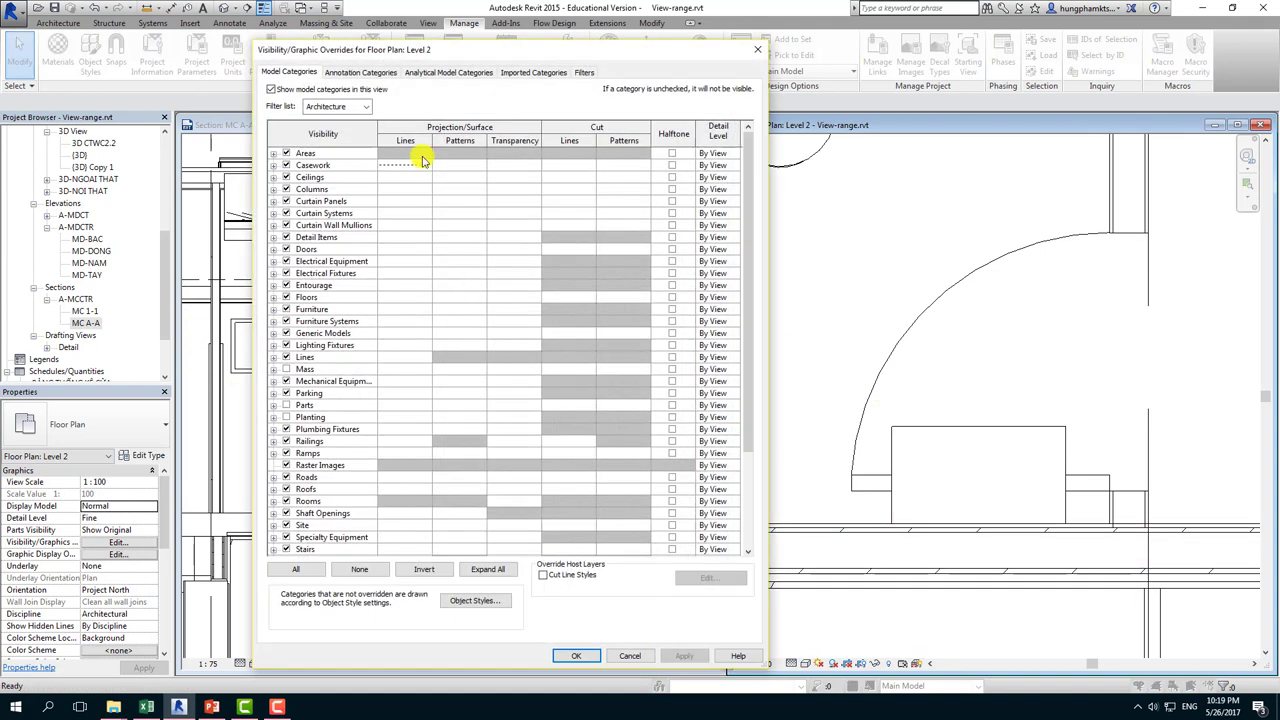
{"action": "left_click", "coordinate": [408, 165]}
{"action": "left_click", "coordinate": [408, 165]}
{"action": "left_click", "coordinate": [587, 375]}
{"action": "left_click", "coordinate": [523, 157]}
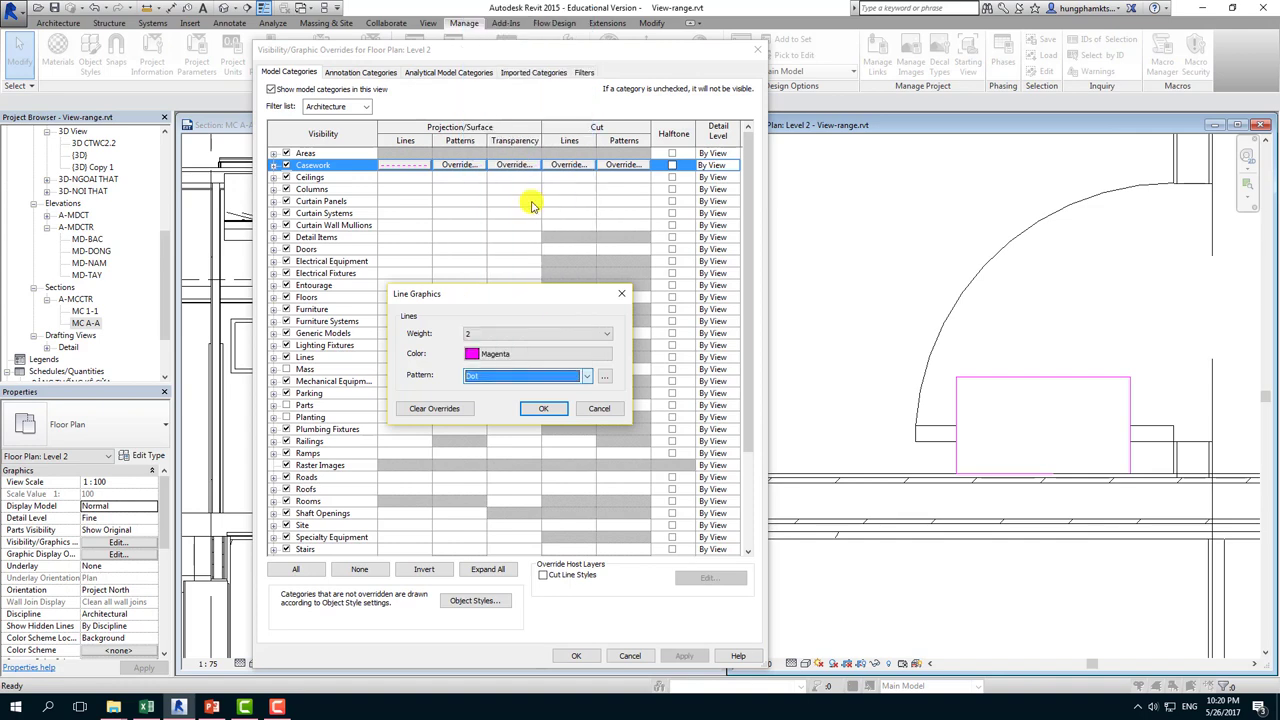
{"action": "left_click", "coordinate": [542, 413]}
{"action": "left_click", "coordinate": [684, 655]}
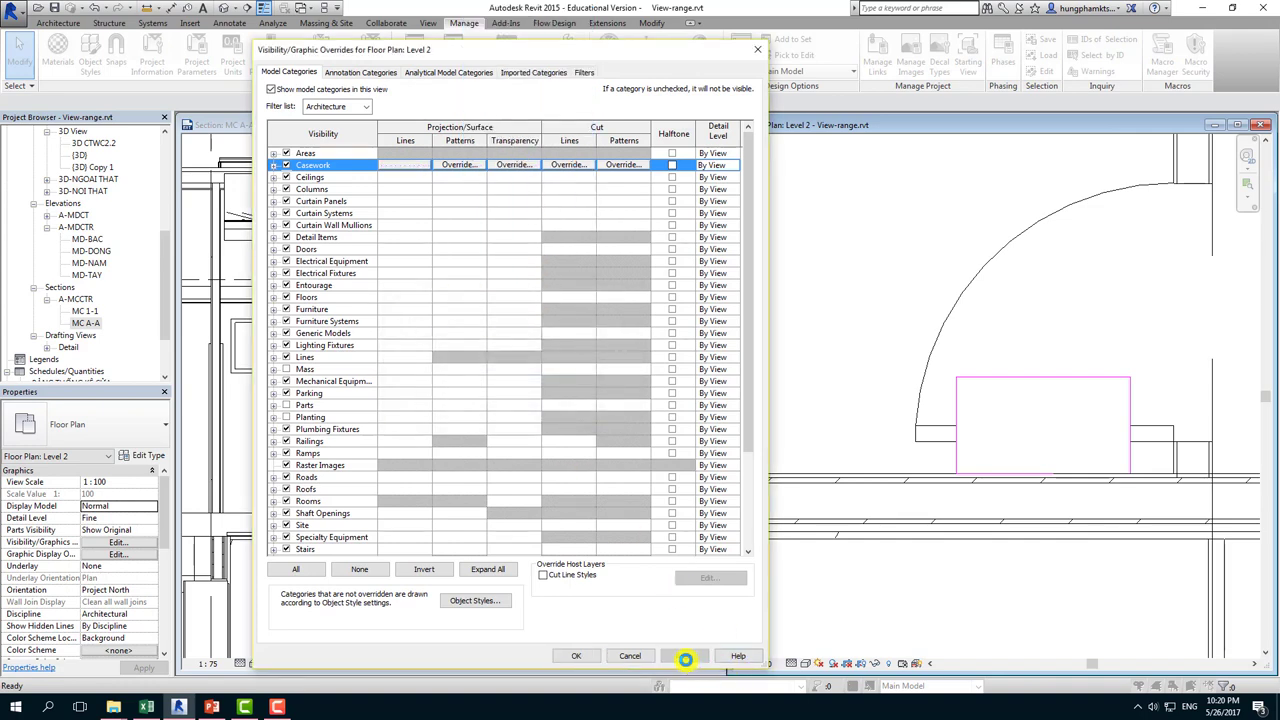
{"action": "left_click", "coordinate": [581, 654]}
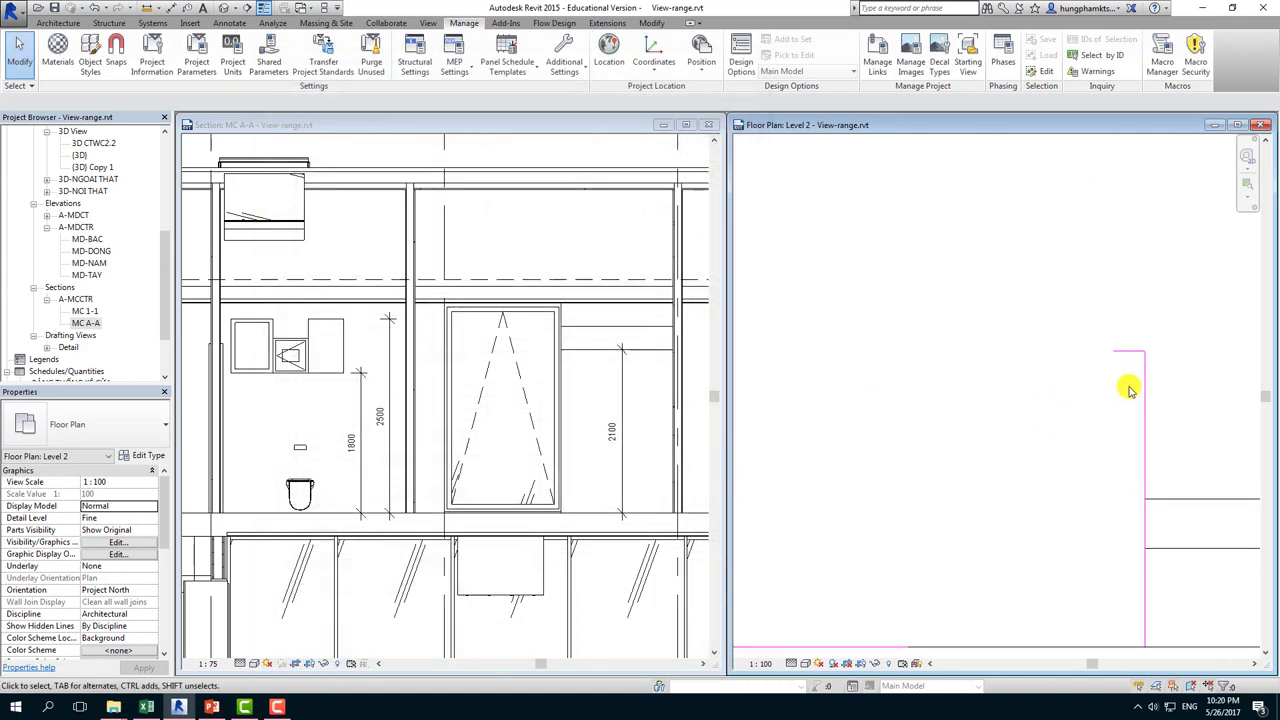
{"action": "scroll", "coordinate": [1127, 381], "scroll_direction": "down", "scroll_amount": 3}
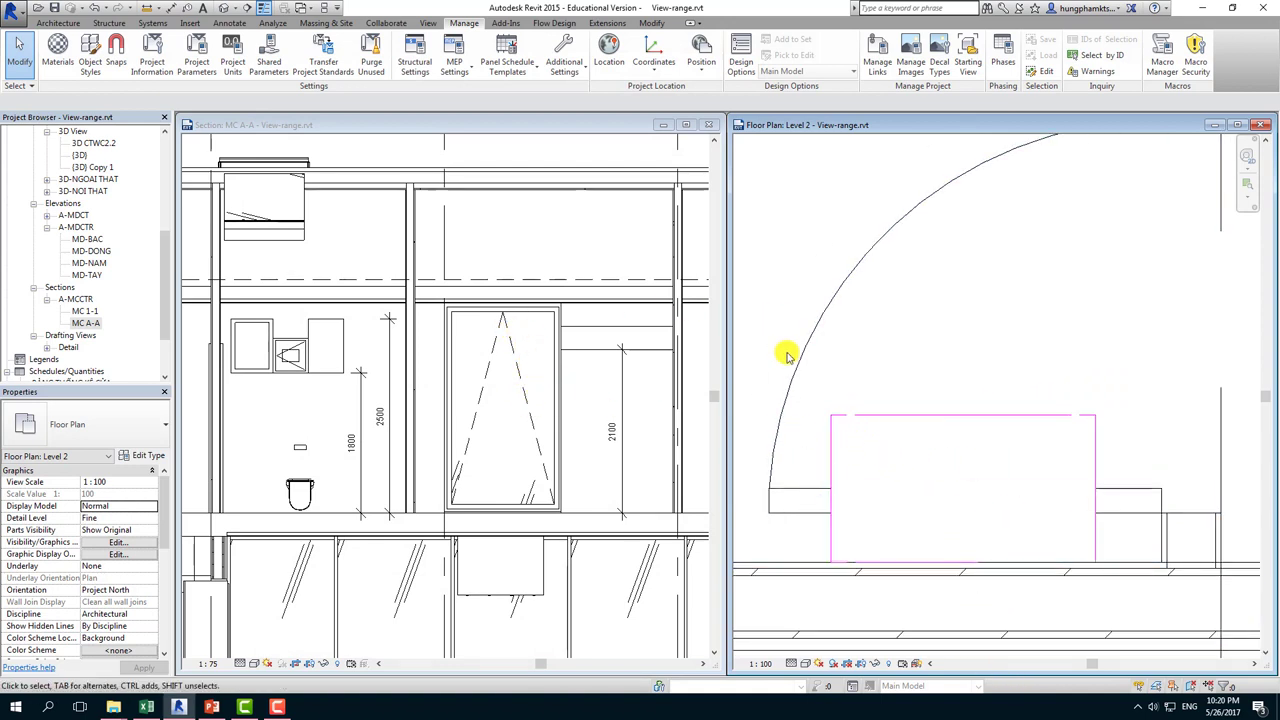
{"action": "scroll", "coordinate": [845, 381], "scroll_direction": "down", "scroll_amount": 2}
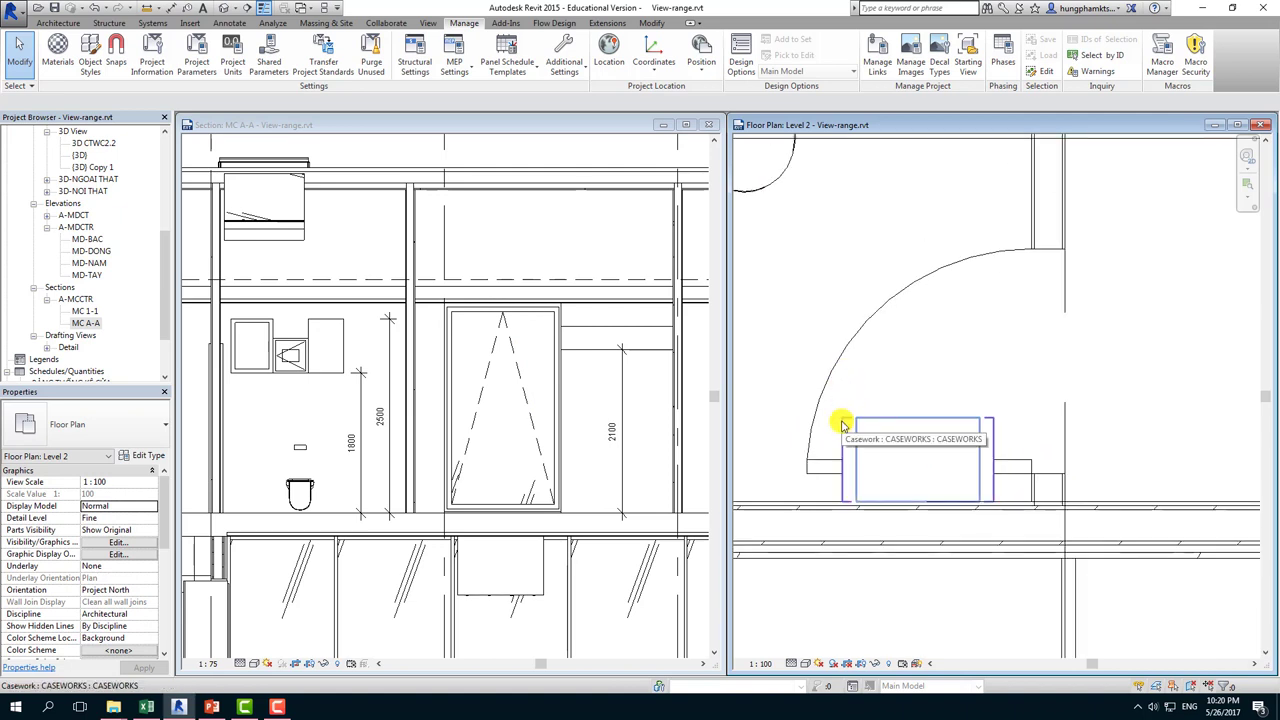
{"action": "scroll", "coordinate": [920, 603], "scroll_direction": "down", "scroll_amount": 2}
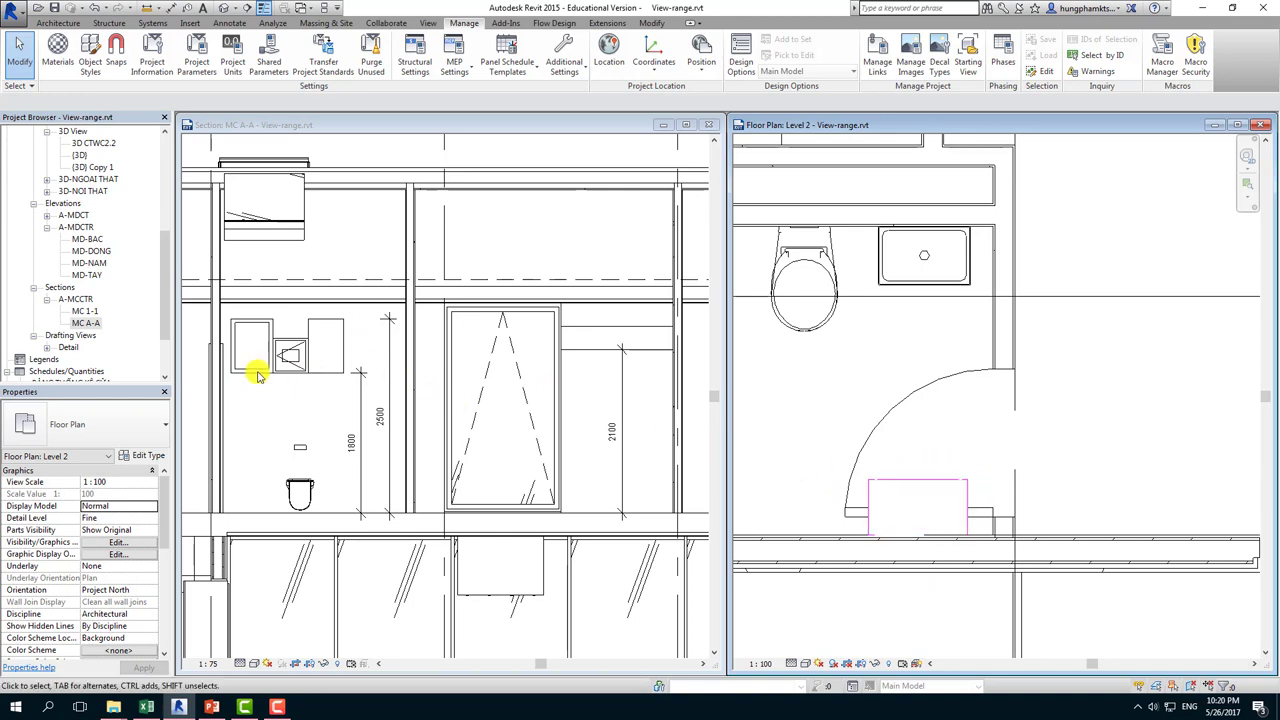
{"action": "scroll", "coordinate": [449, 517], "scroll_direction": "down", "scroll_amount": 2}
{"action": "scroll", "coordinate": [520, 594], "scroll_direction": "down", "scroll_amount": 2}
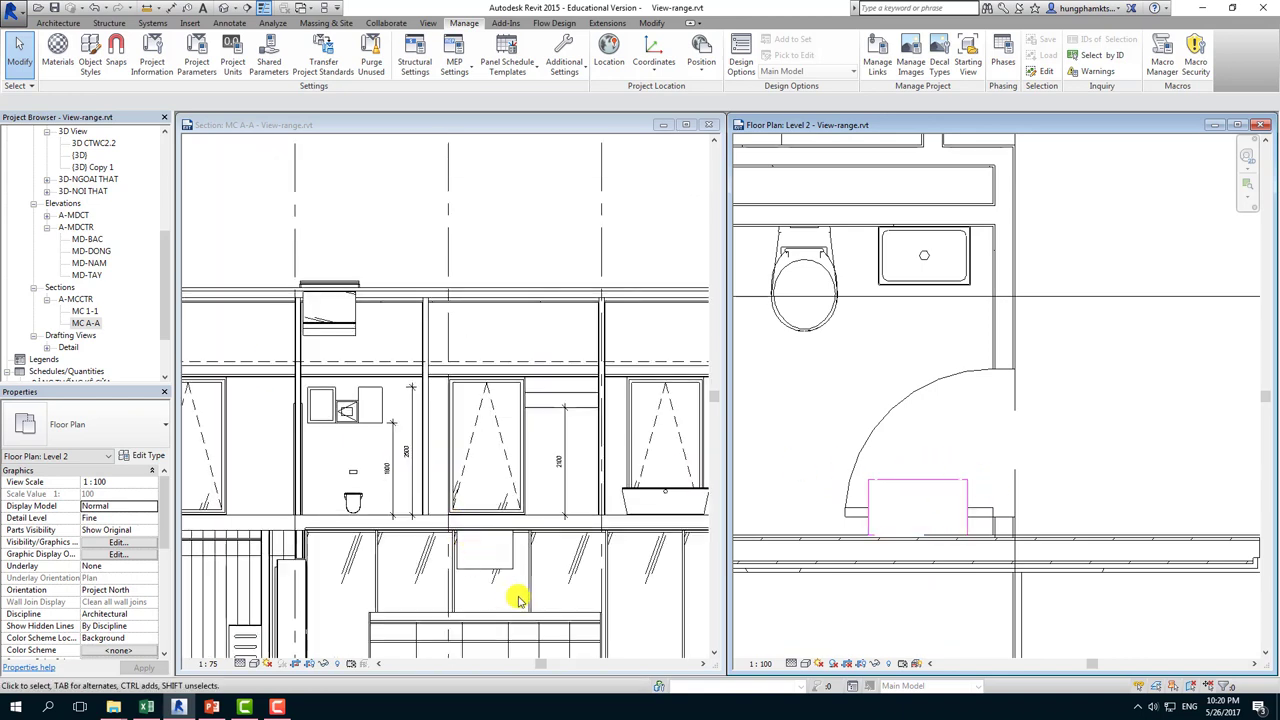
{"action": "scroll", "coordinate": [522, 596], "scroll_direction": "down", "scroll_amount": 4}
{"action": "scroll", "coordinate": [523, 594], "scroll_direction": "up", "scroll_amount": 3}
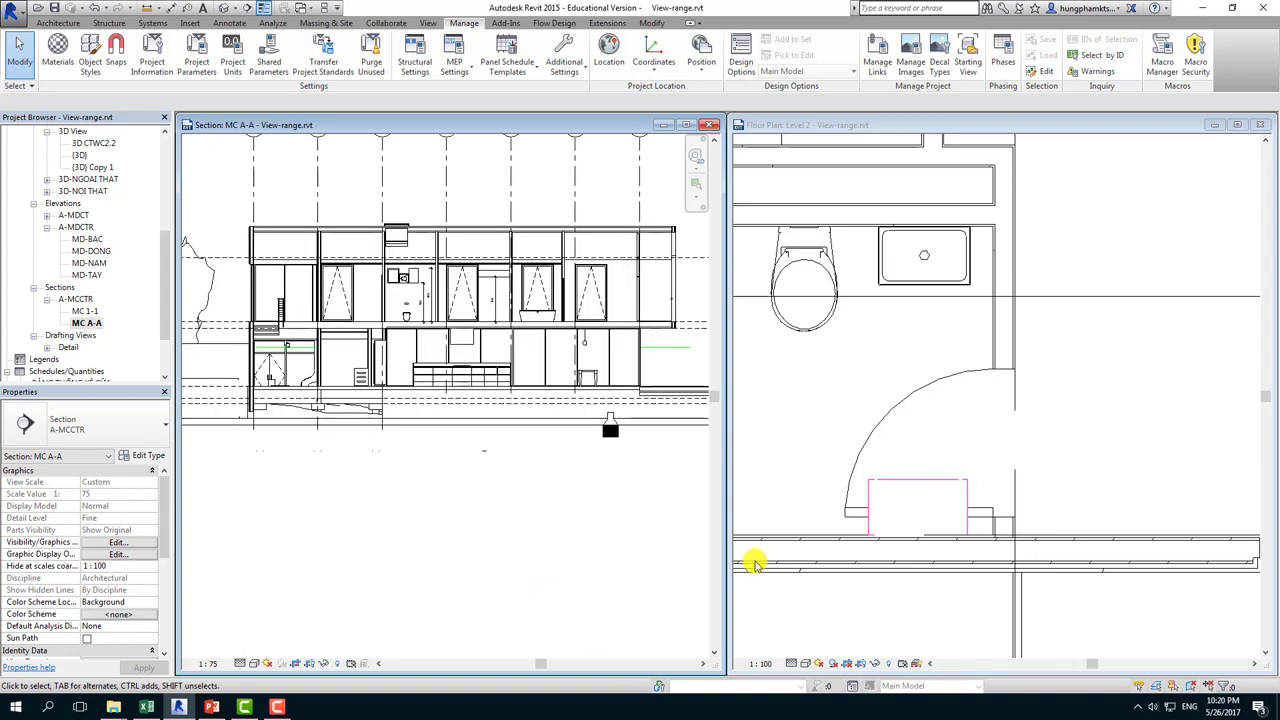
{"action": "left_click", "coordinate": [931, 606]}
{"action": "scroll", "coordinate": [529, 286], "scroll_direction": "up", "scroll_amount": 2}
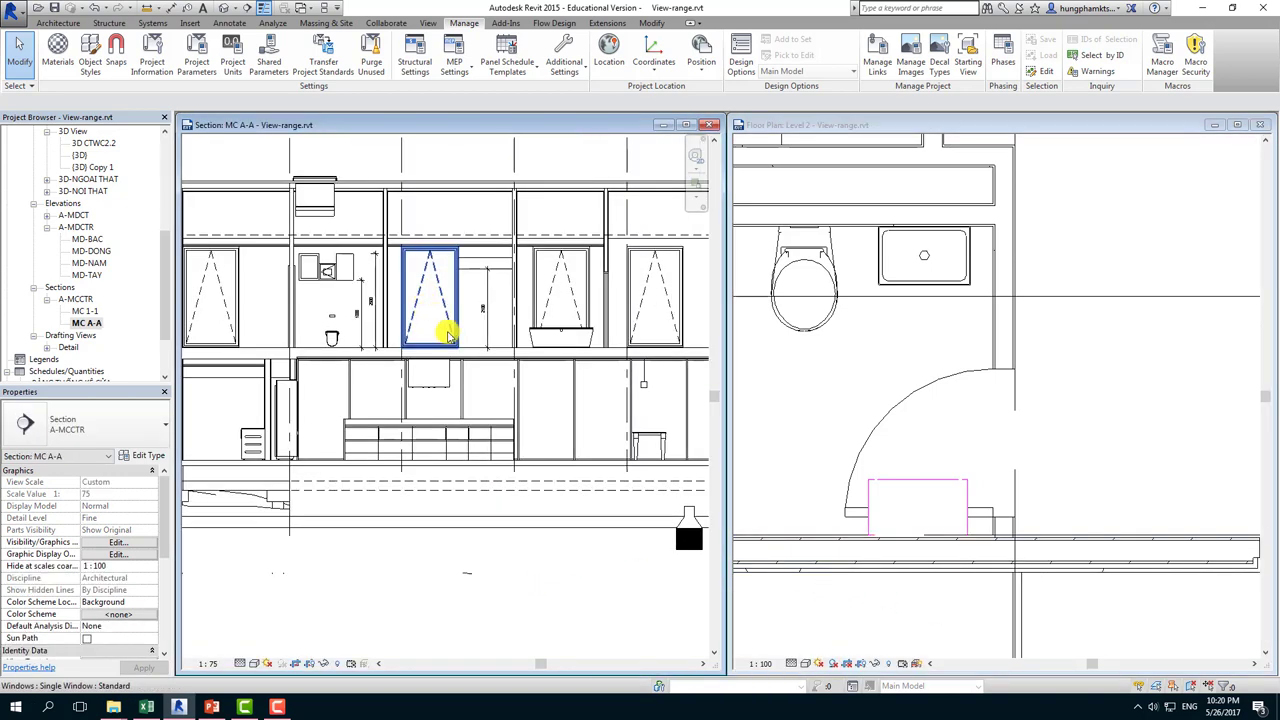
{"action": "scroll", "coordinate": [463, 394], "scroll_direction": "up", "scroll_amount": 2}
{"action": "scroll", "coordinate": [951, 486], "scroll_direction": "down", "scroll_amount": 1}
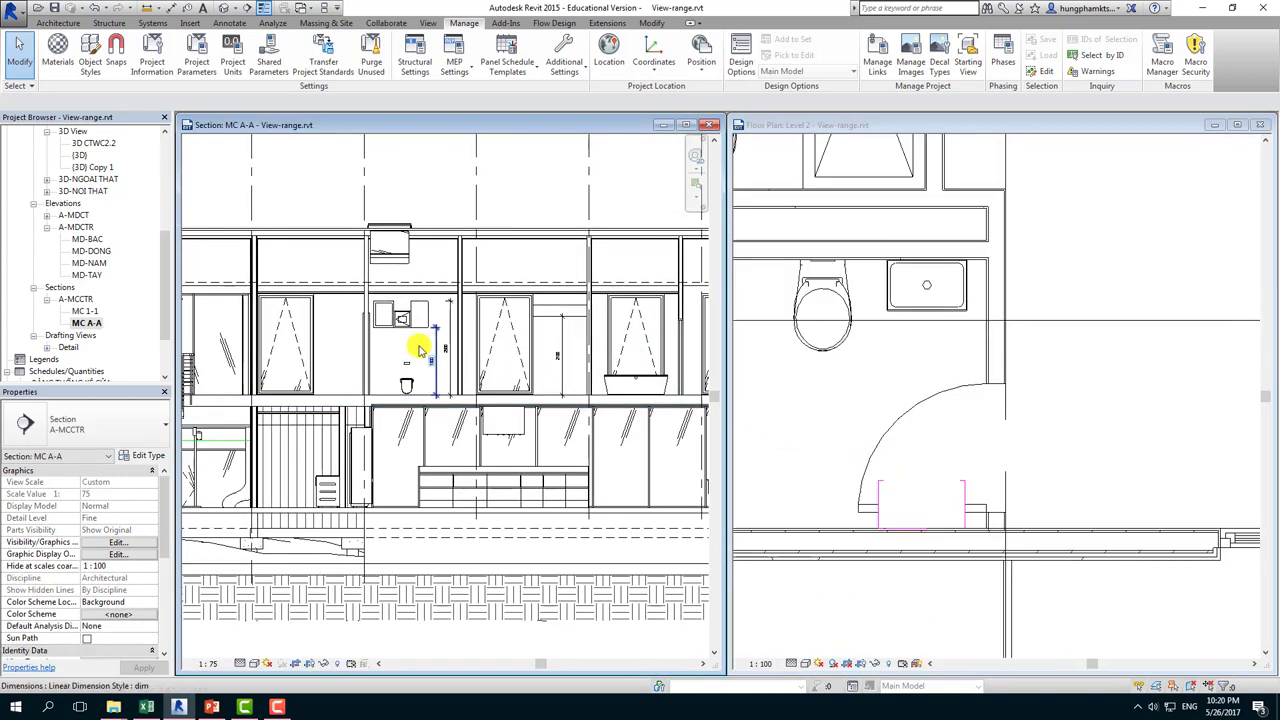
{"action": "scroll", "coordinate": [989, 407], "scroll_direction": "down", "scroll_amount": 1}
{"action": "left_click", "coordinate": [867, 397]}
{"action": "scroll", "coordinate": [930, 370], "scroll_direction": "down", "scroll_amount": 1}
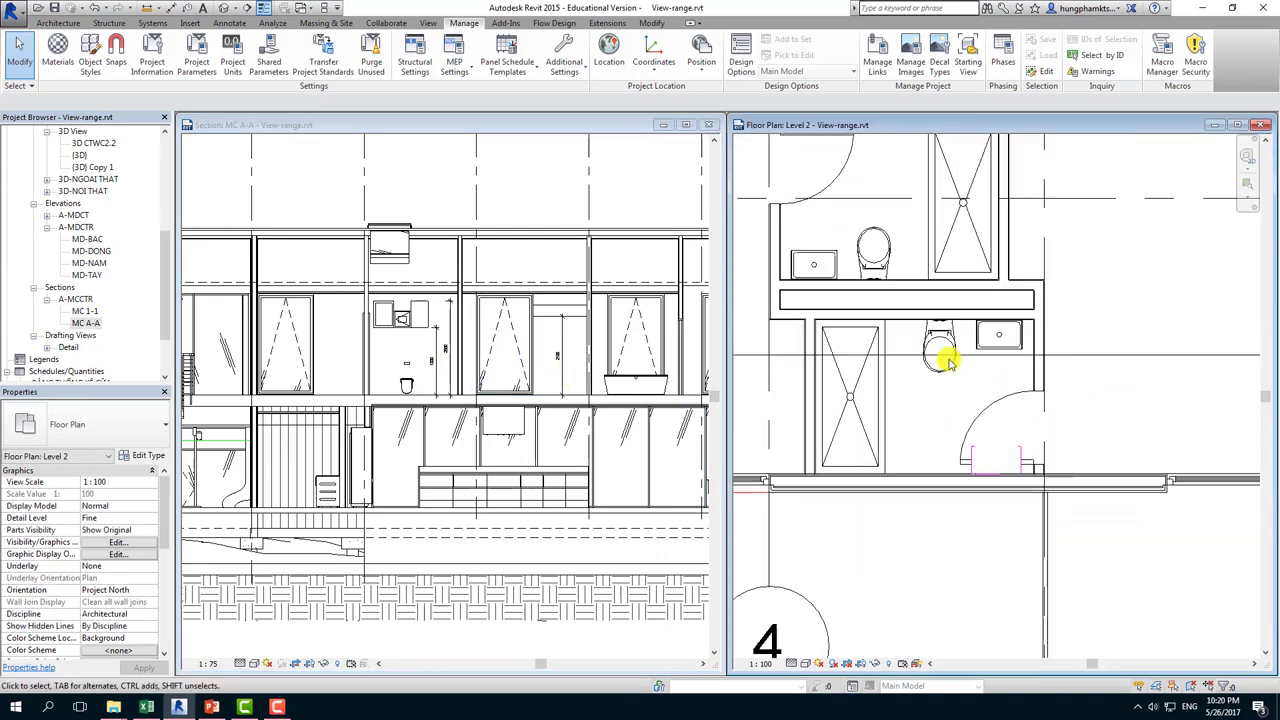
{"action": "scroll", "coordinate": [443, 307], "scroll_direction": "up", "scroll_amount": 1}
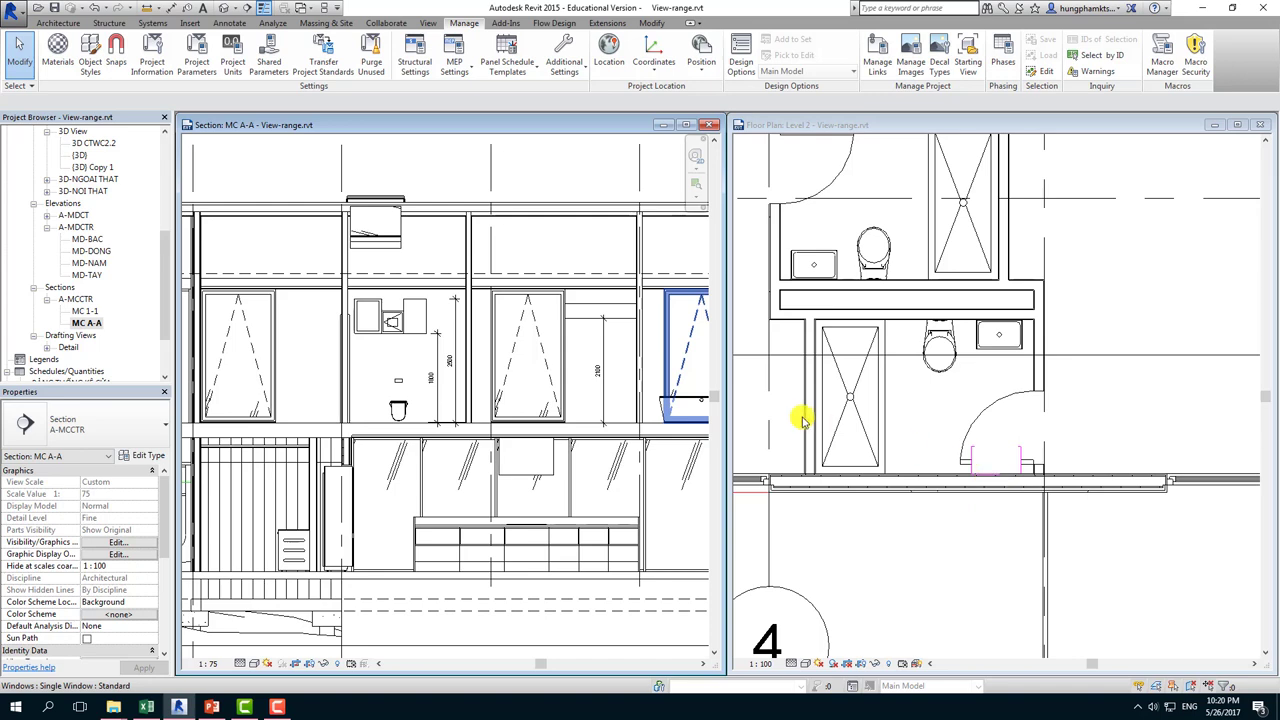
{"action": "middle_click_drag", "start_coordinate": [1017, 439], "coordinate": [1053, 435]}
{"action": "scroll", "coordinate": [1053, 435], "scroll_direction": "down", "scroll_amount": 1}
{"action": "middle_click_drag", "start_coordinate": [908, 423], "coordinate": [1028, 451]}
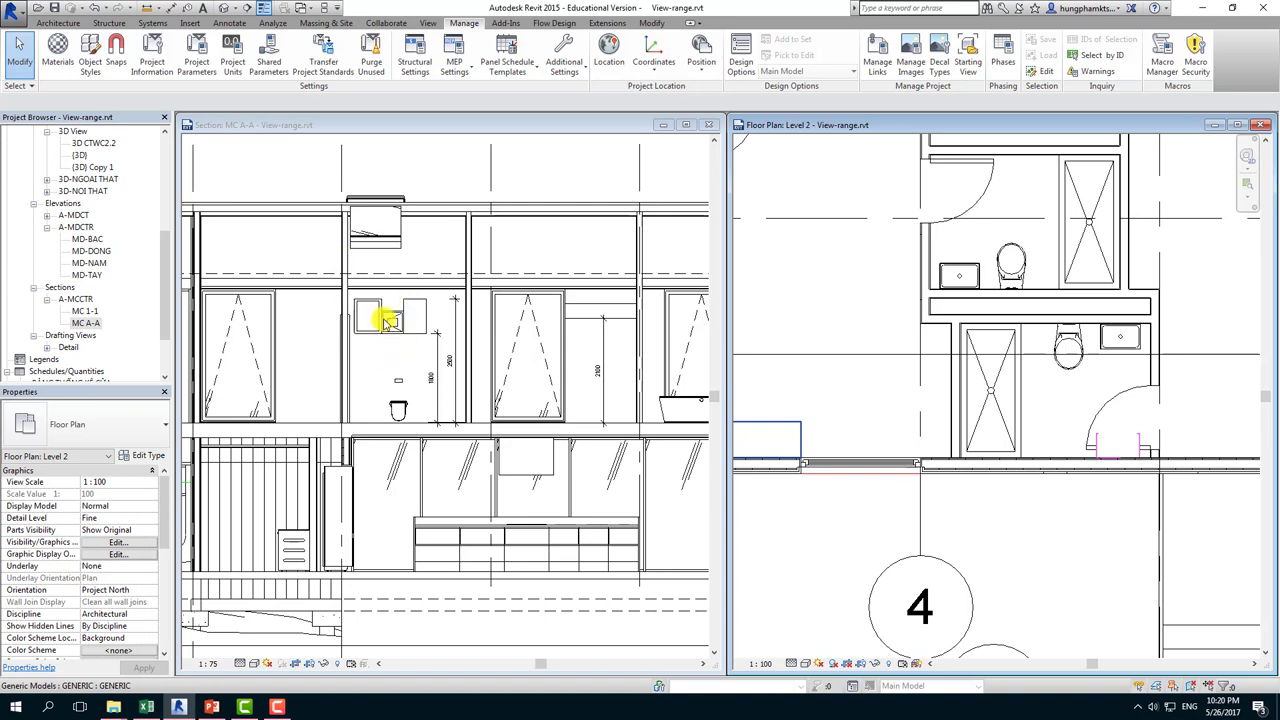
{"action": "scroll", "coordinate": [387, 320], "scroll_direction": "up", "scroll_amount": 2}
{"action": "scroll", "coordinate": [397, 316], "scroll_direction": "up", "scroll_amount": 1}
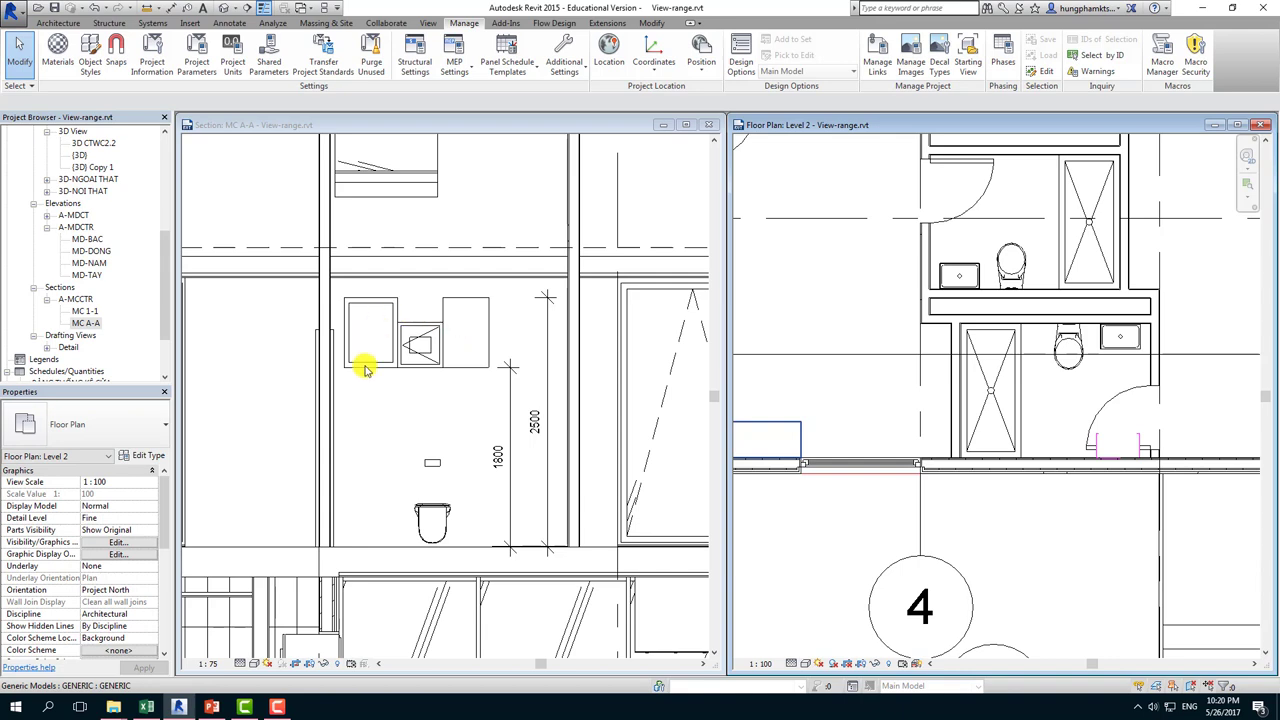
{"action": "scroll", "coordinate": [366, 362], "scroll_direction": "down", "scroll_amount": 2}
{"action": "scroll", "coordinate": [560, 362], "scroll_direction": "down", "scroll_amount": 1}
{"action": "left_click", "coordinate": [537, 355]}
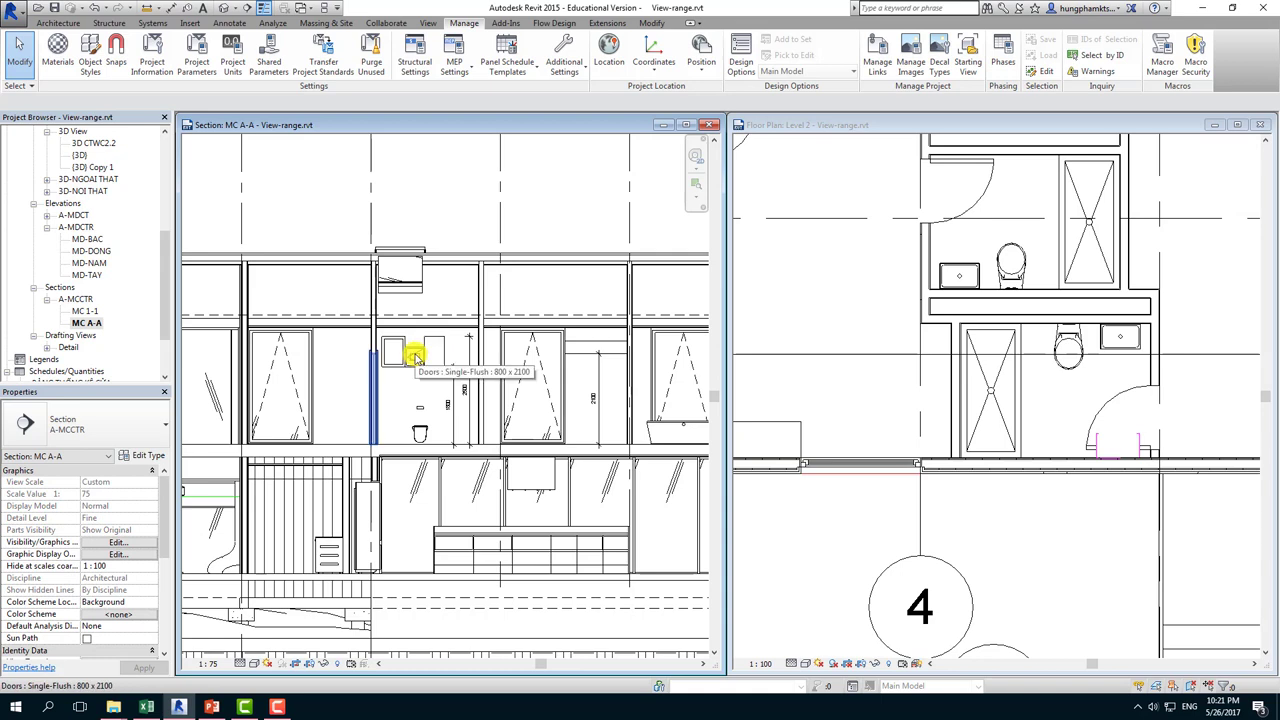
{"action": "left_click", "coordinate": [838, 567]}
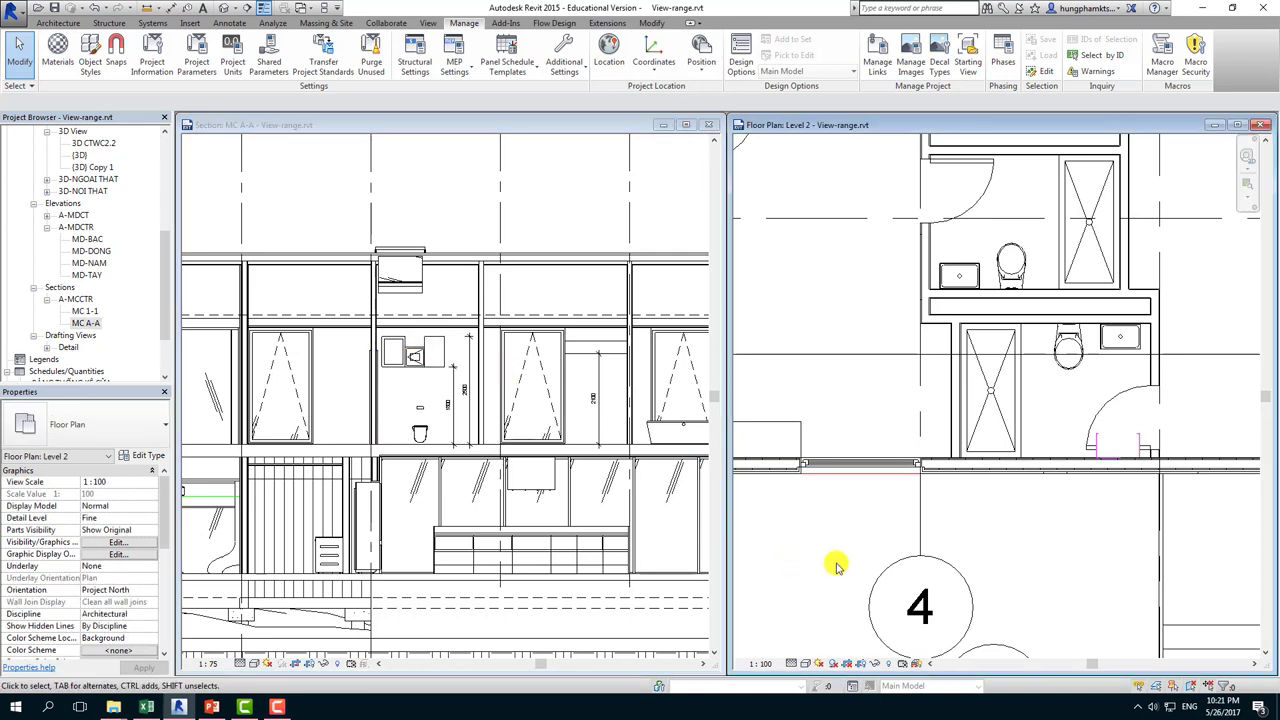
{"action": "key", "text": "v"}
{"action": "key", "text": "g"}
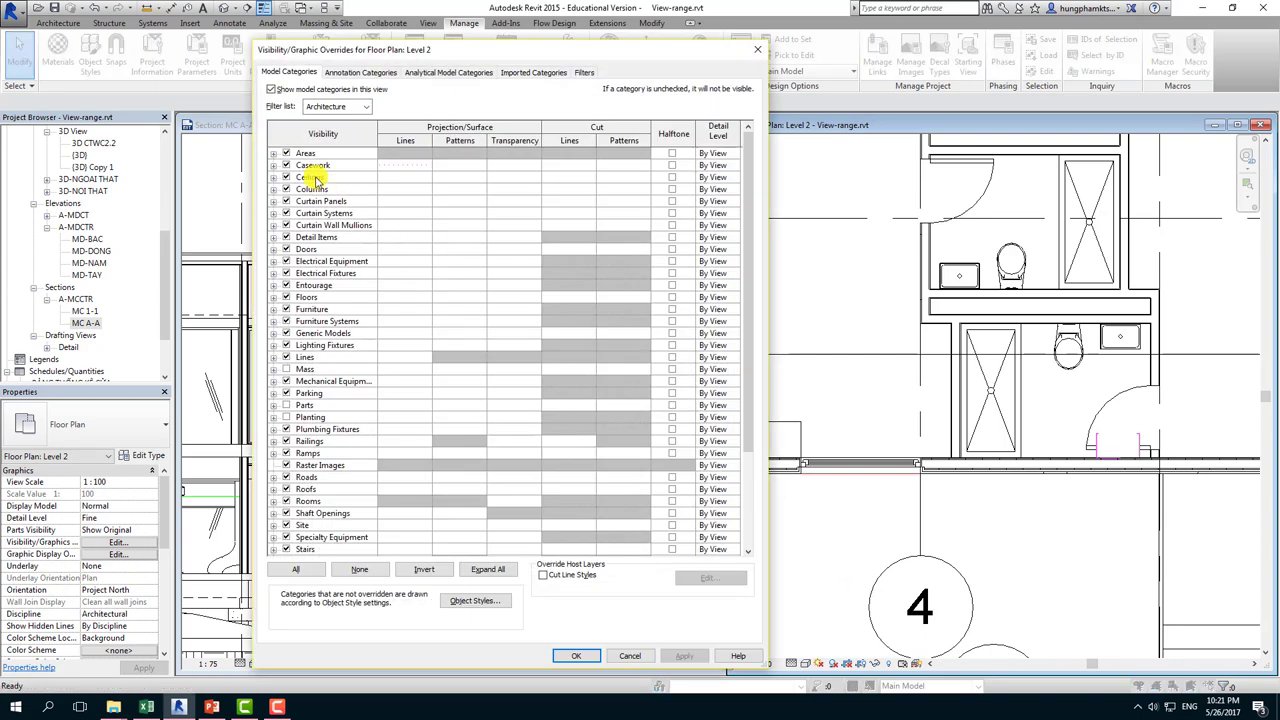
{"action": "scroll", "coordinate": [330, 350], "scroll_direction": "down", "scroll_amount": 1}
{"action": "scroll", "coordinate": [337, 423], "scroll_direction": "down", "scroll_amount": 1}
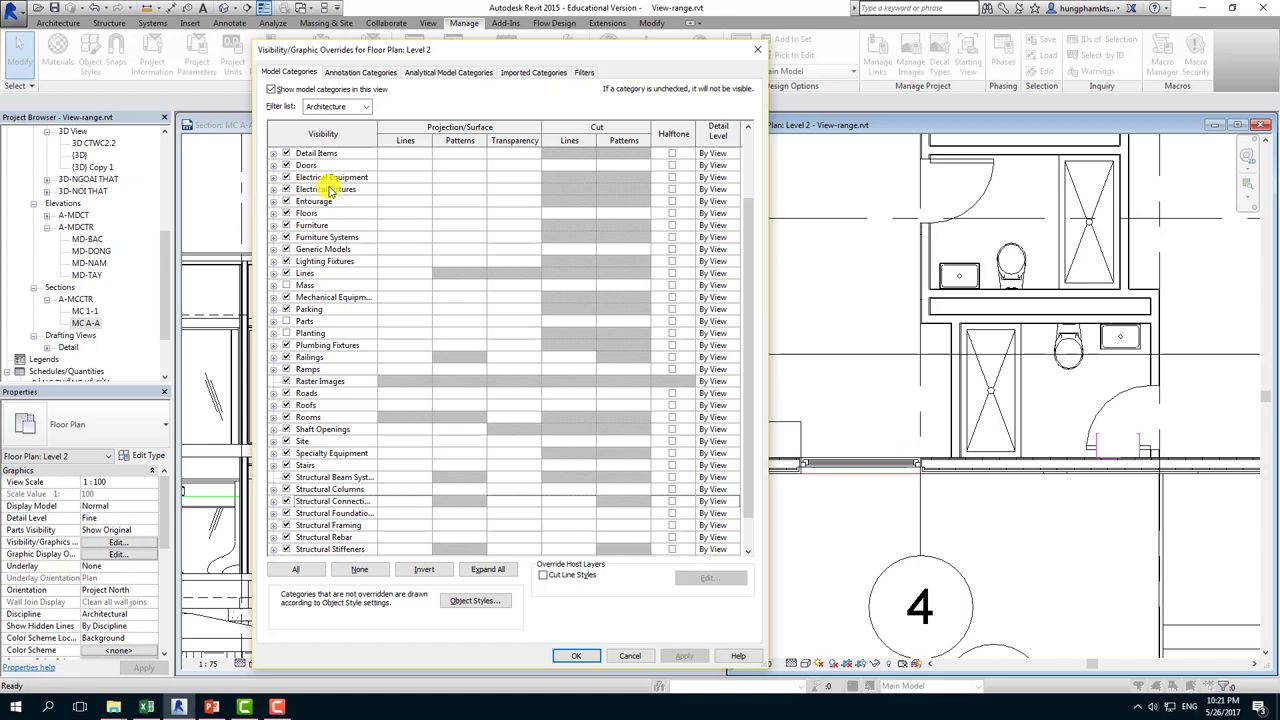
{"action": "scroll", "coordinate": [343, 200], "scroll_direction": "up", "scroll_amount": 1}
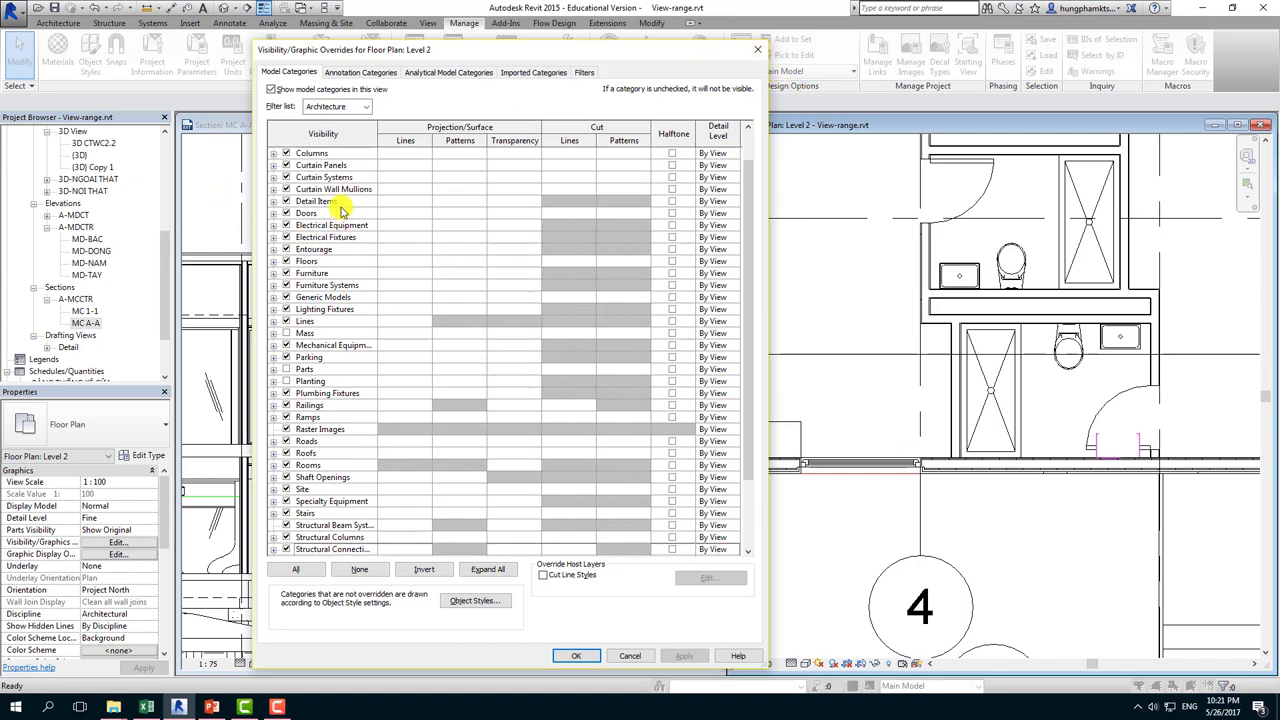
{"action": "scroll", "coordinate": [325, 168], "scroll_direction": "up", "scroll_amount": 1}
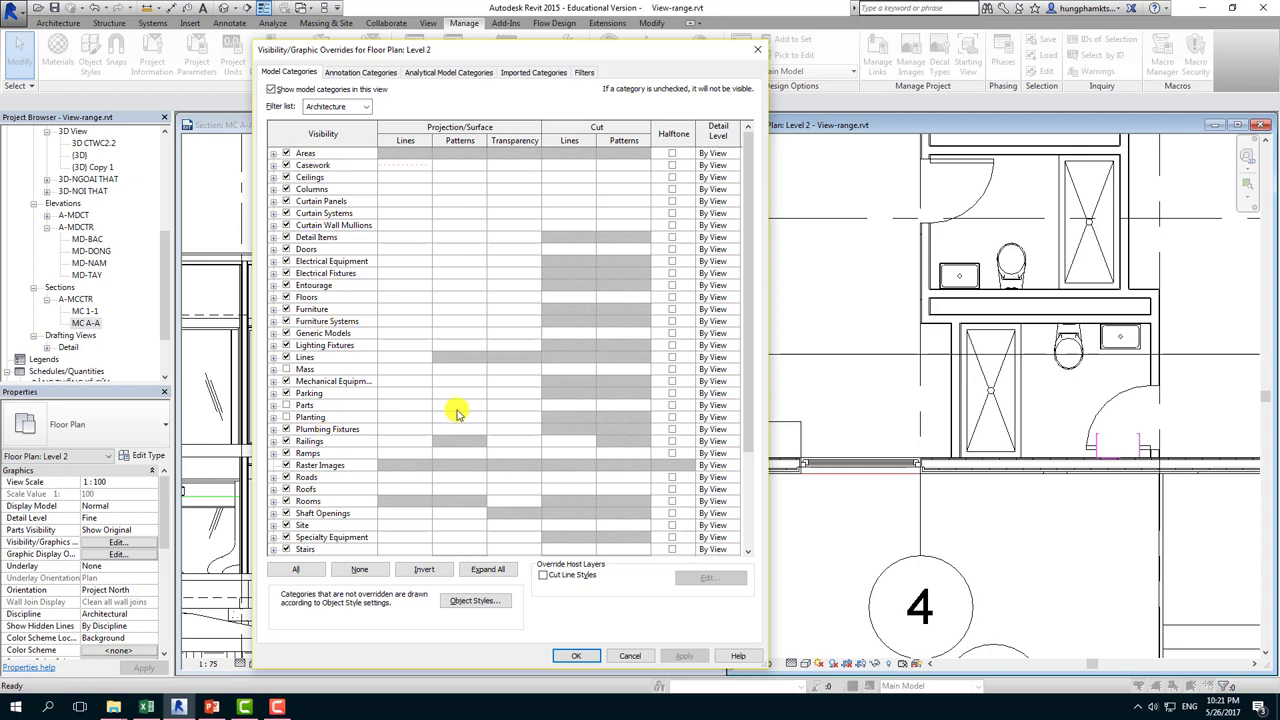
{"action": "left_click", "coordinate": [754, 57]}
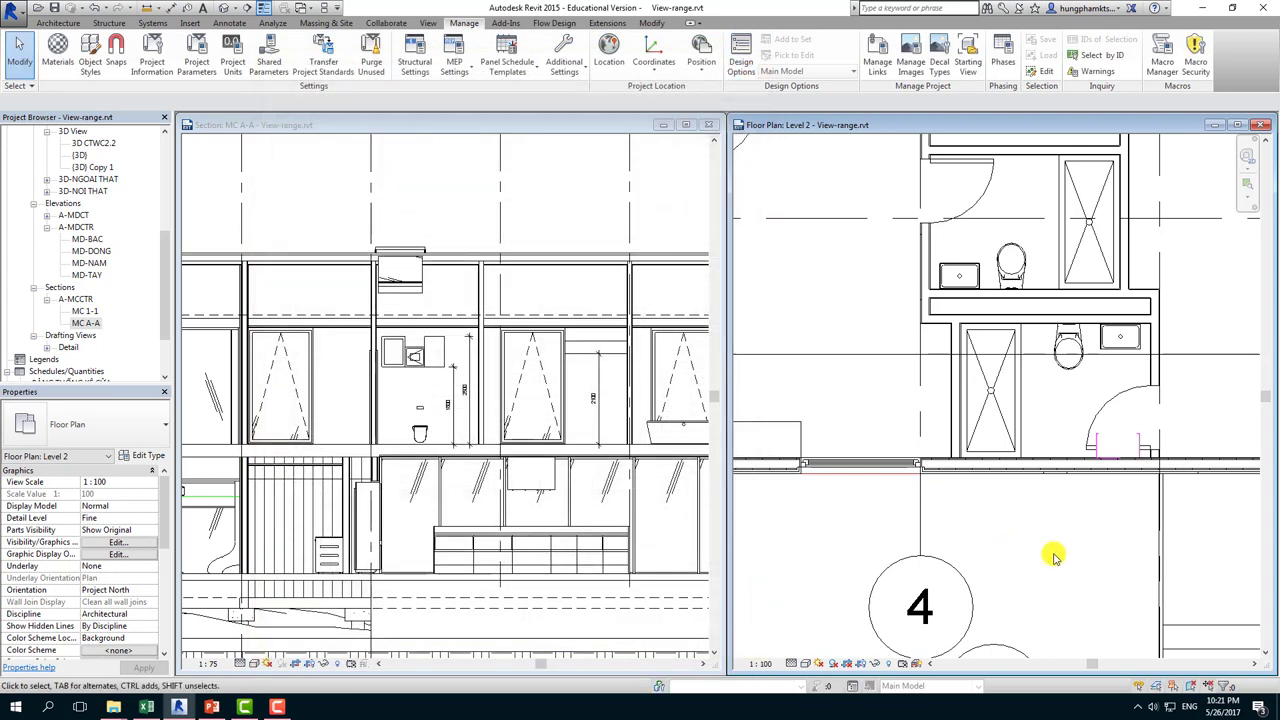
{"action": "scroll", "coordinate": [420, 350], "scroll_direction": "up", "scroll_amount": 2}
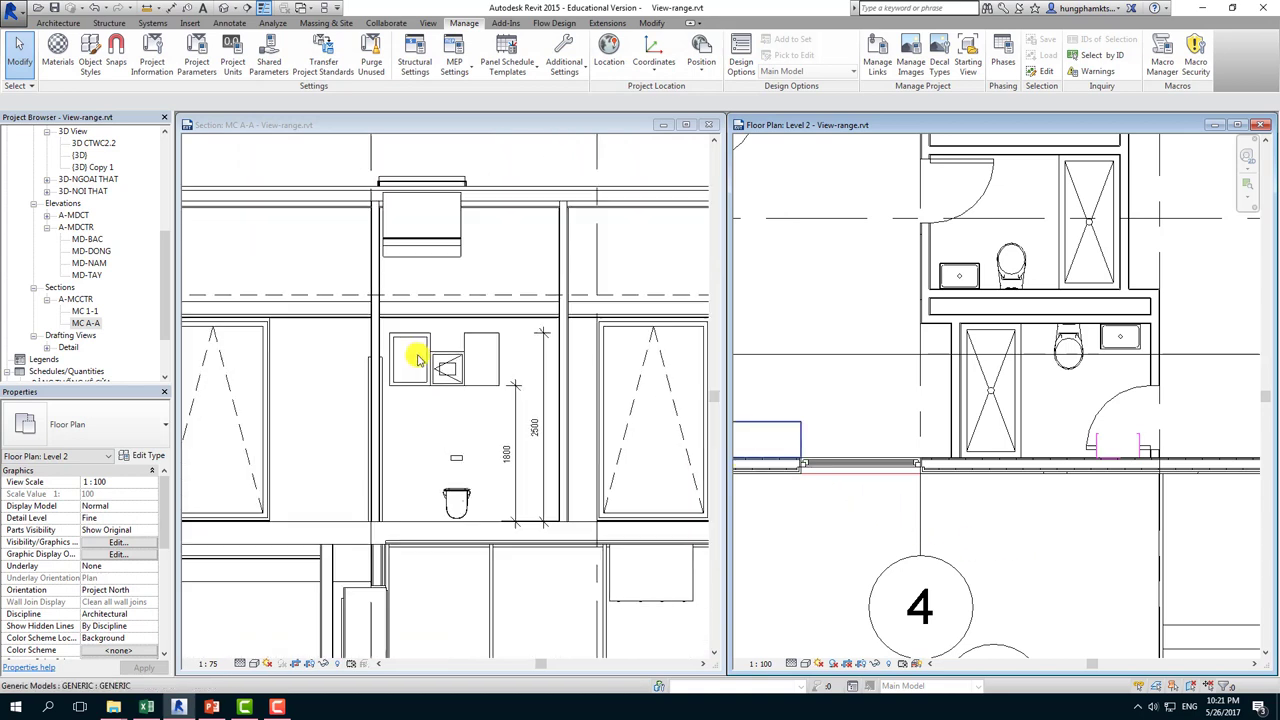
{"action": "scroll", "coordinate": [416, 354], "scroll_direction": "up", "scroll_amount": 1}
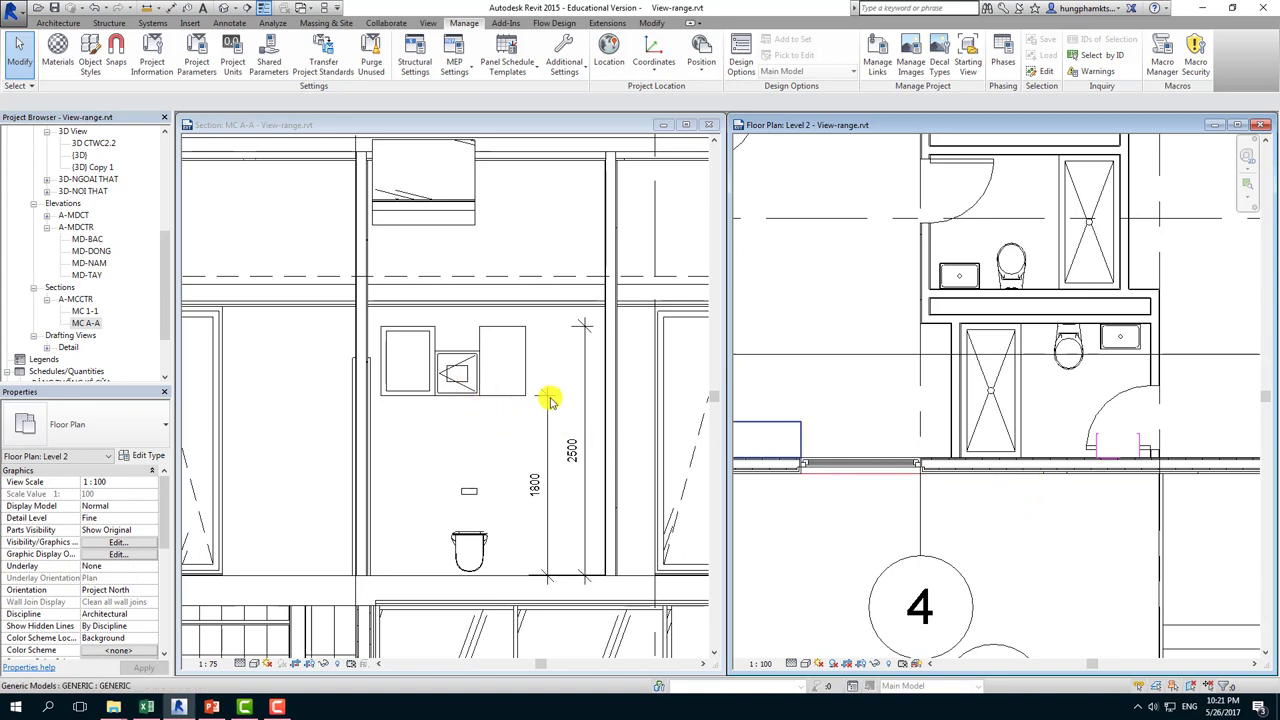
{"action": "scroll", "coordinate": [1072, 464], "scroll_direction": "up", "scroll_amount": 1}
{"action": "scroll", "coordinate": [1071, 466], "scroll_direction": "up", "scroll_amount": 1}
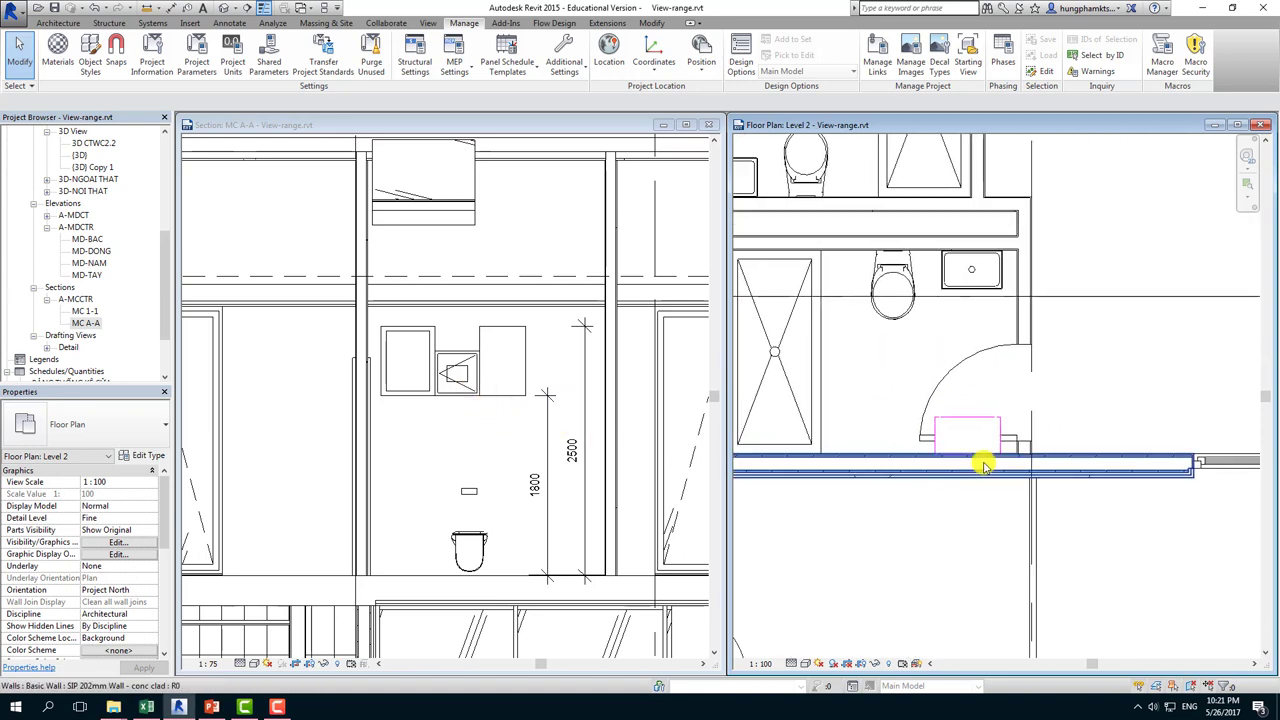
{"action": "scroll", "coordinate": [1000, 465], "scroll_direction": "up", "scroll_amount": 1}
{"action": "scroll", "coordinate": [1066, 483], "scroll_direction": "up", "scroll_amount": 1}
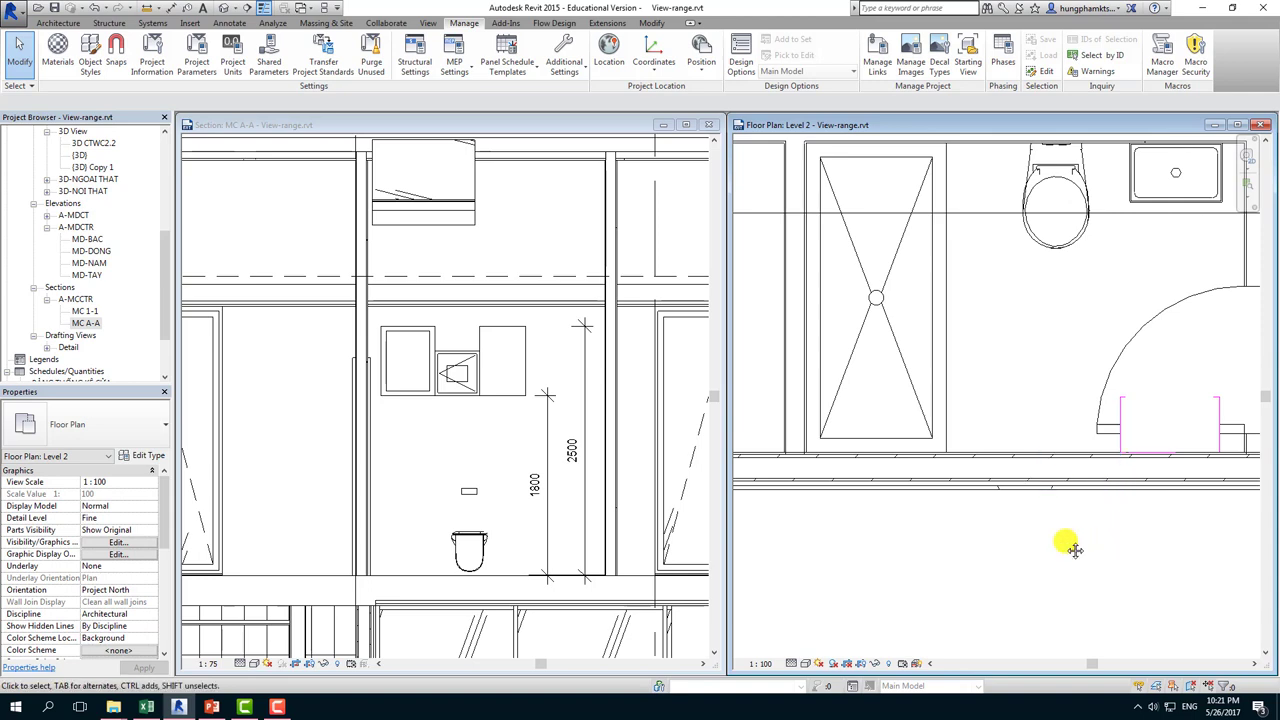
{"action": "middle_click_drag", "start_coordinate": [1066, 543], "coordinate": [981, 531]}
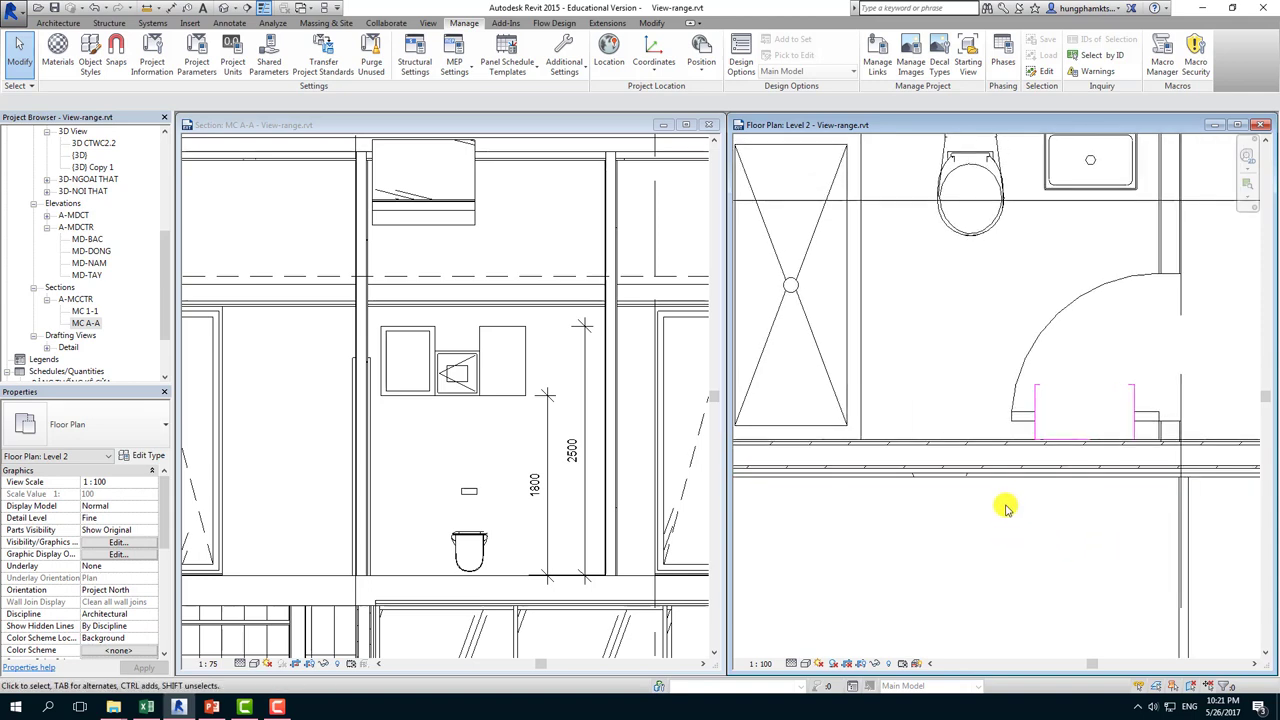
{"action": "left_click", "coordinate": [956, 466]}
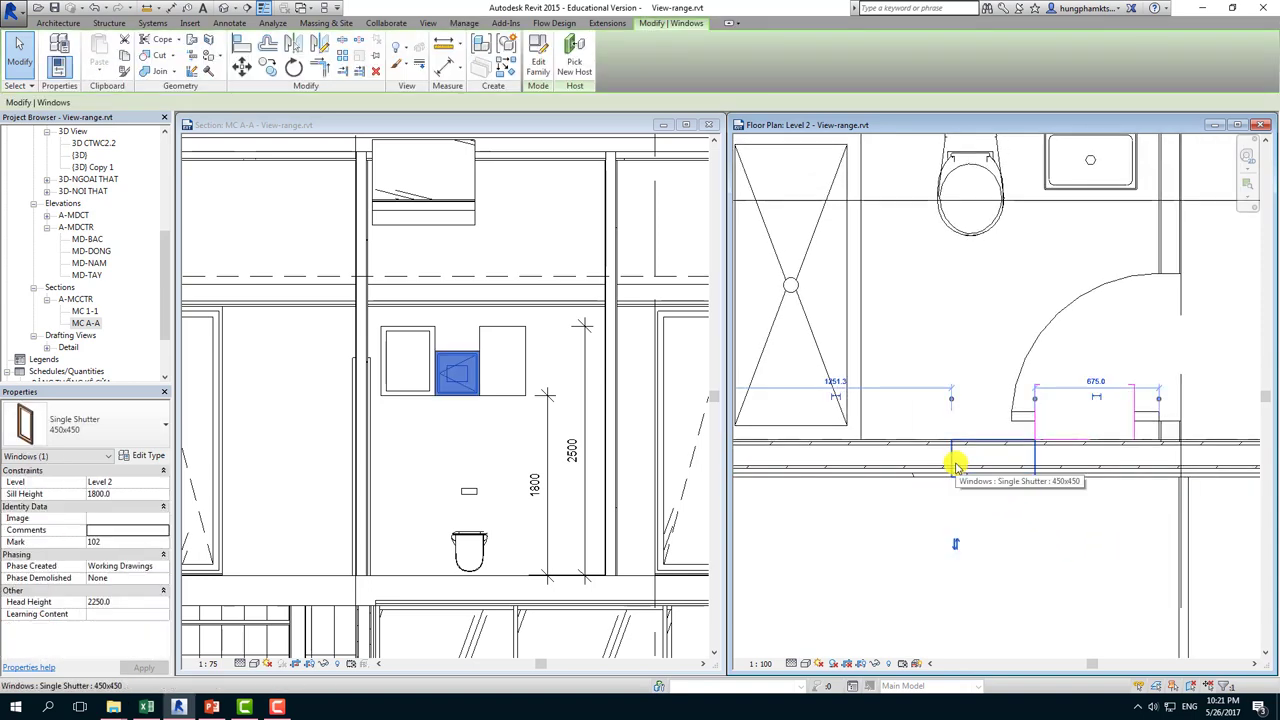
{"action": "left_click_drag", "start_coordinate": [923, 396], "coordinate": [1063, 575]}
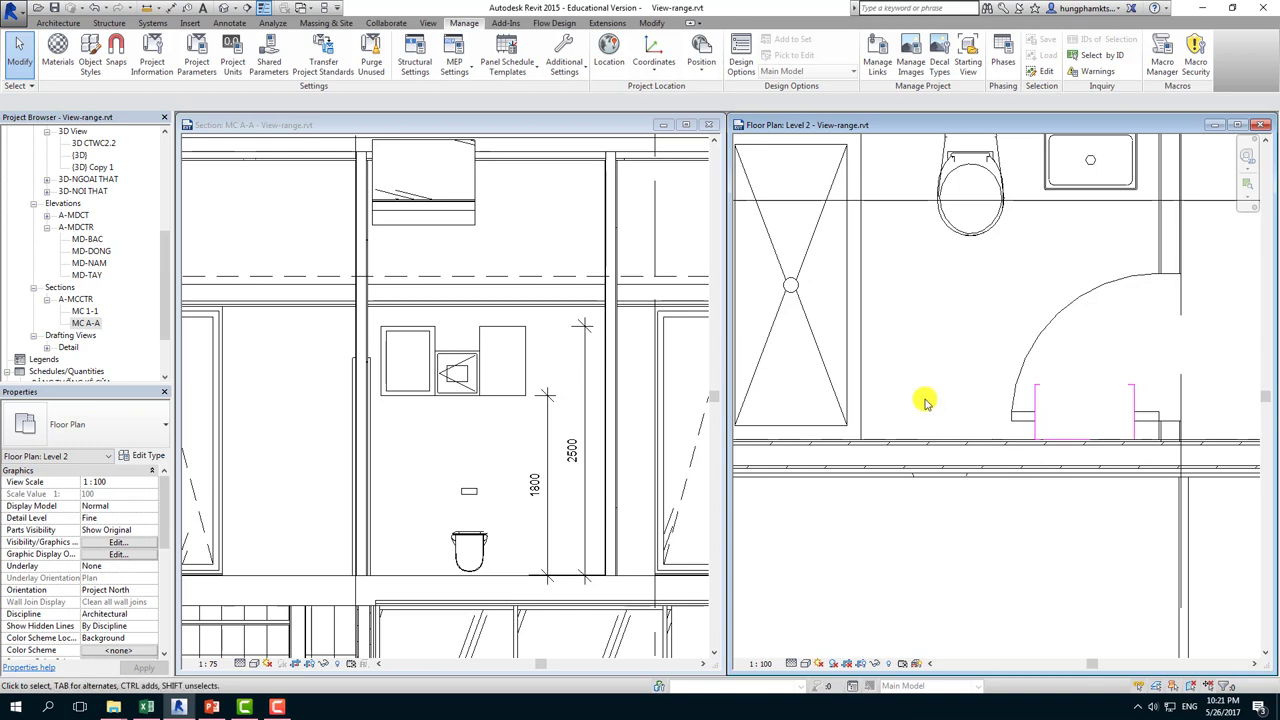
{"action": "left_click", "coordinate": [1063, 575]}
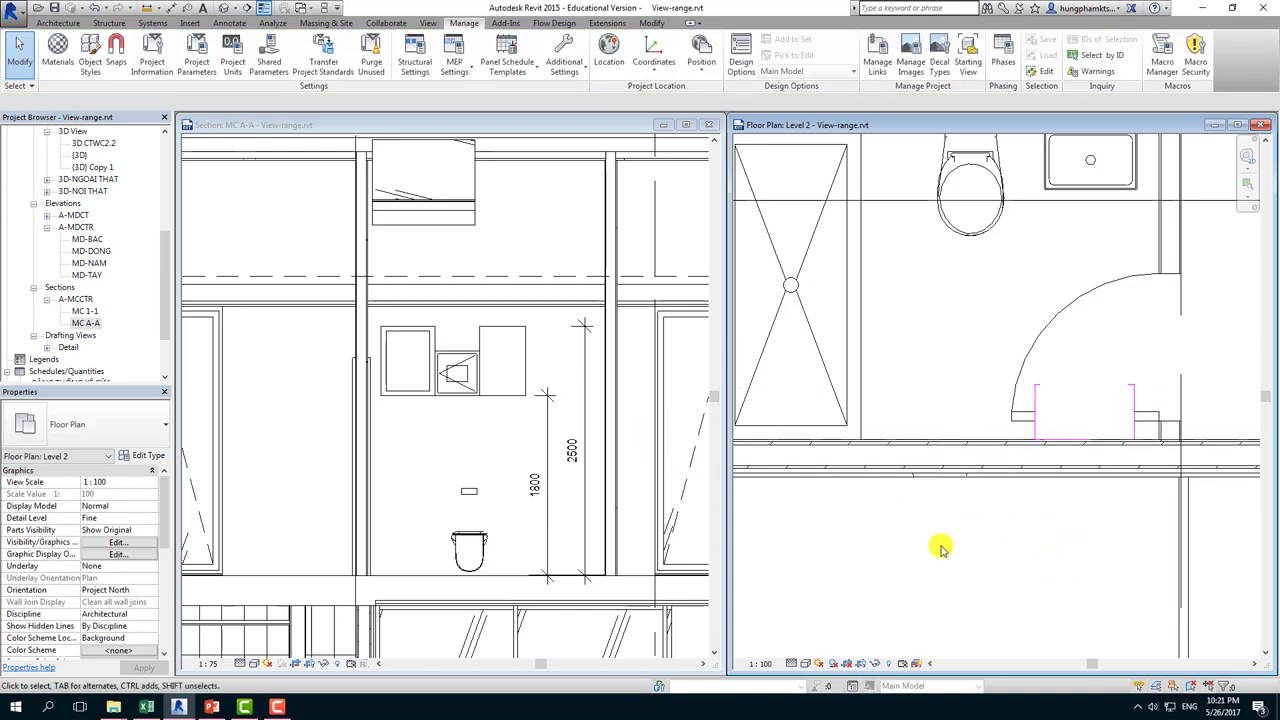
{"action": "scroll", "coordinate": [941, 526], "scroll_direction": "down", "scroll_amount": 1}
{"action": "scroll", "coordinate": [941, 526], "scroll_direction": "down", "scroll_amount": 1}
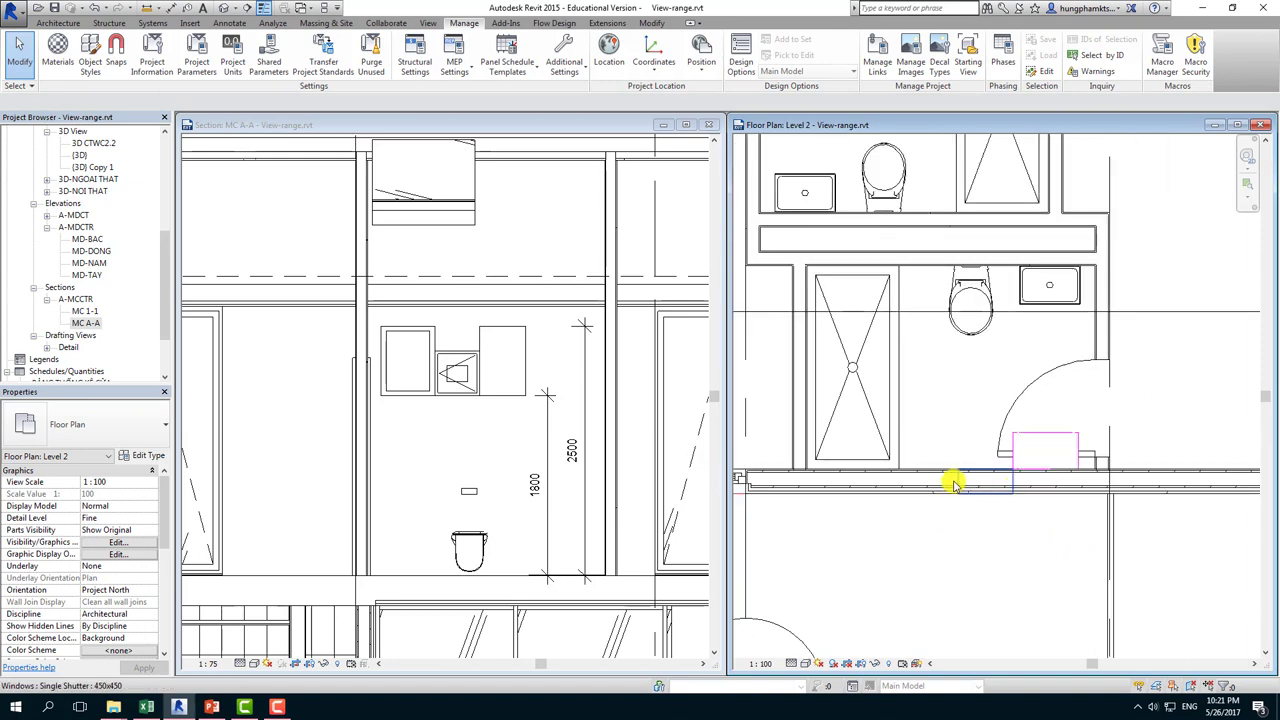
{"action": "scroll", "coordinate": [980, 517], "scroll_direction": "down", "scroll_amount": 2}
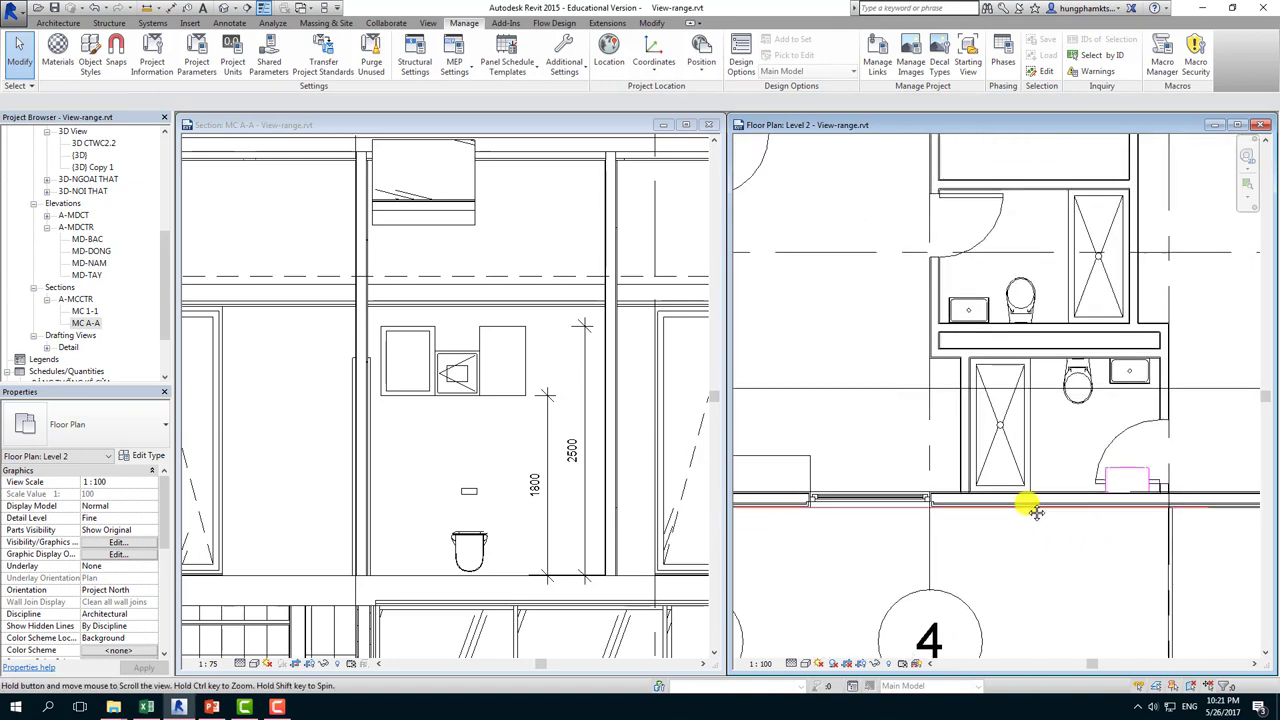
{"action": "scroll", "coordinate": [1026, 509], "scroll_direction": "up", "scroll_amount": 1}
Edit the generic model box in place, set its Family Category to Windows, and finish the model
{"action": "left_click", "coordinate": [901, 443]}
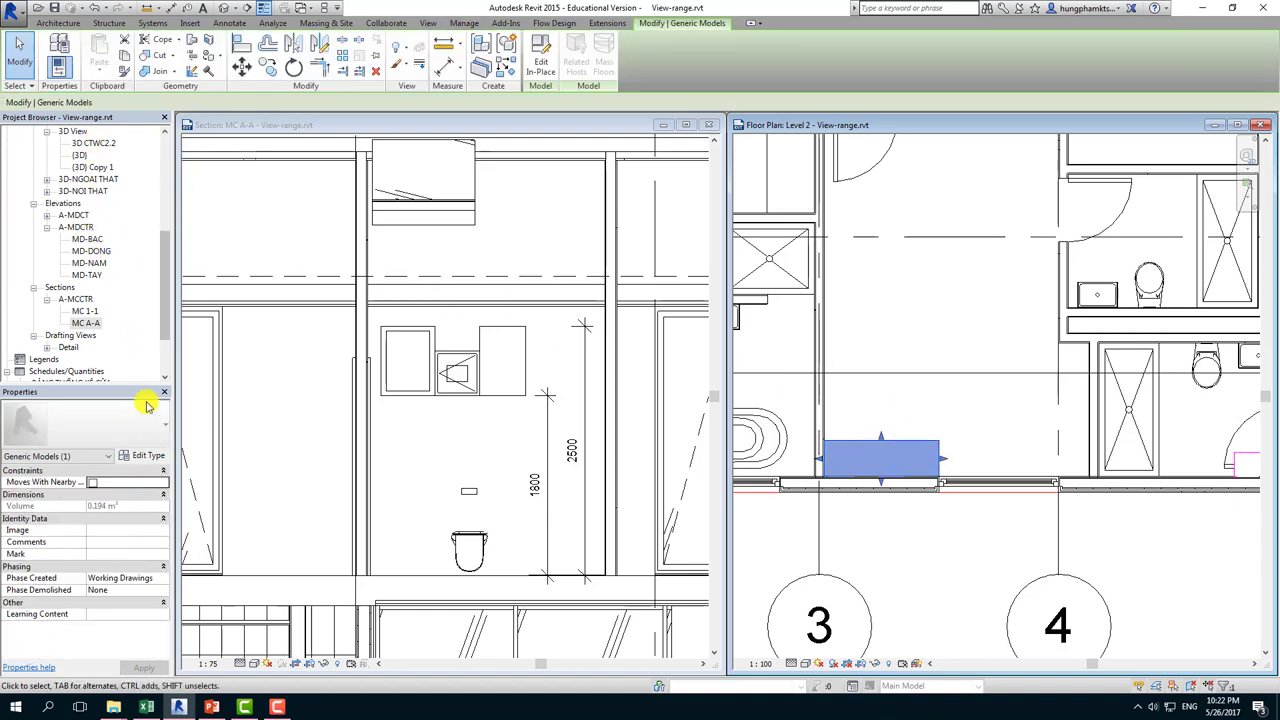
{"action": "left_click", "coordinate": [540, 60]}
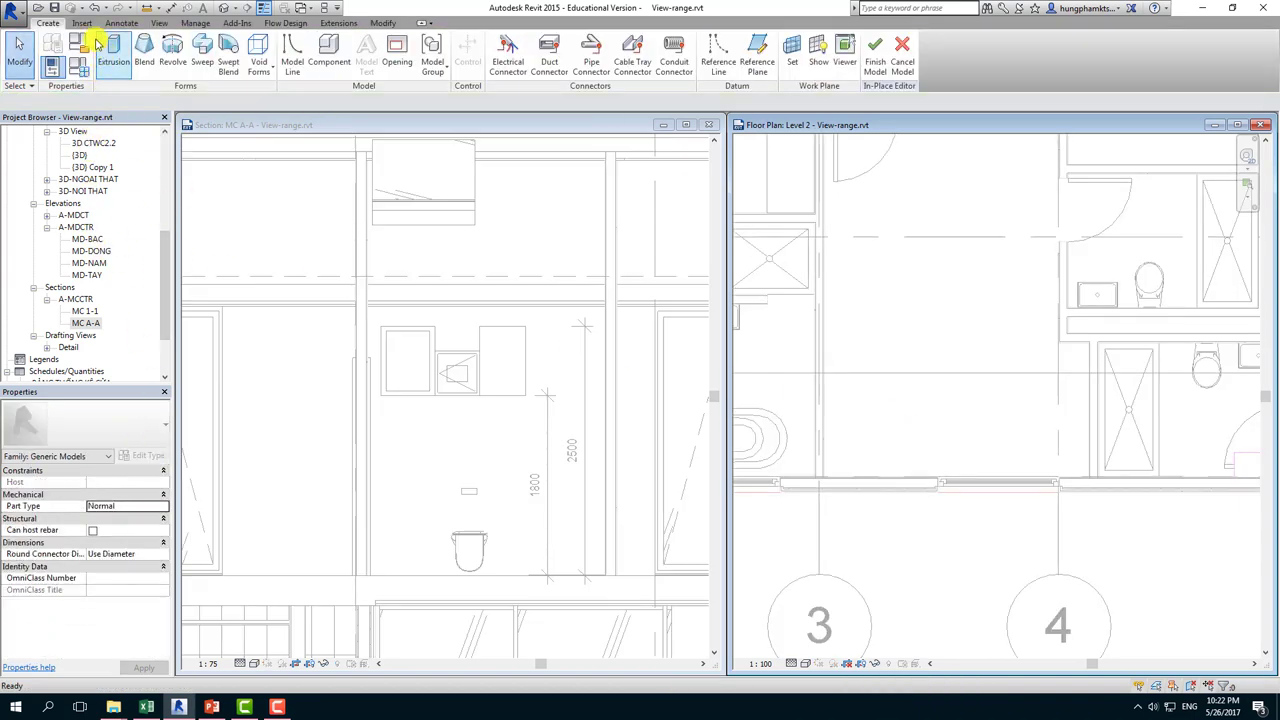
{"action": "left_click", "coordinate": [50, 62]}
{"action": "scroll", "coordinate": [407, 322], "scroll_direction": "down", "scroll_amount": 1}
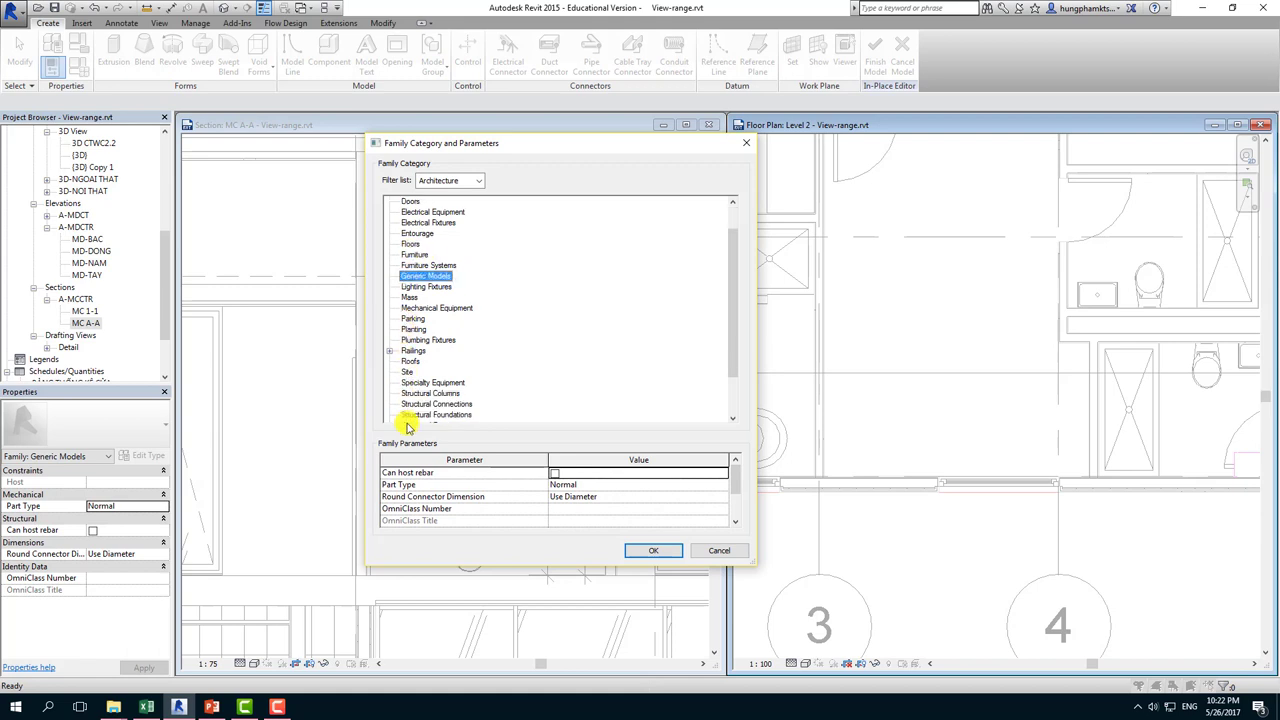
{"action": "scroll", "coordinate": [410, 408], "scroll_direction": "down", "scroll_amount": 2}
{"action": "left_click", "coordinate": [413, 415]}
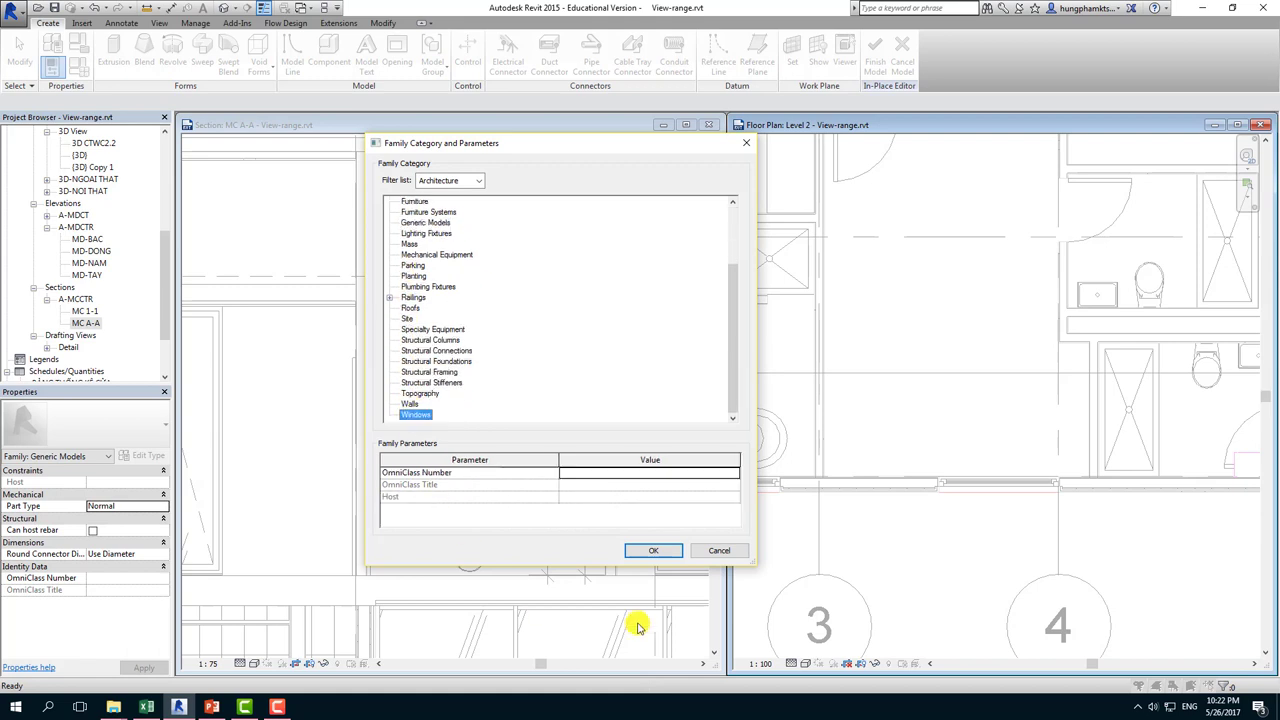
{"action": "left_click", "coordinate": [653, 550]}
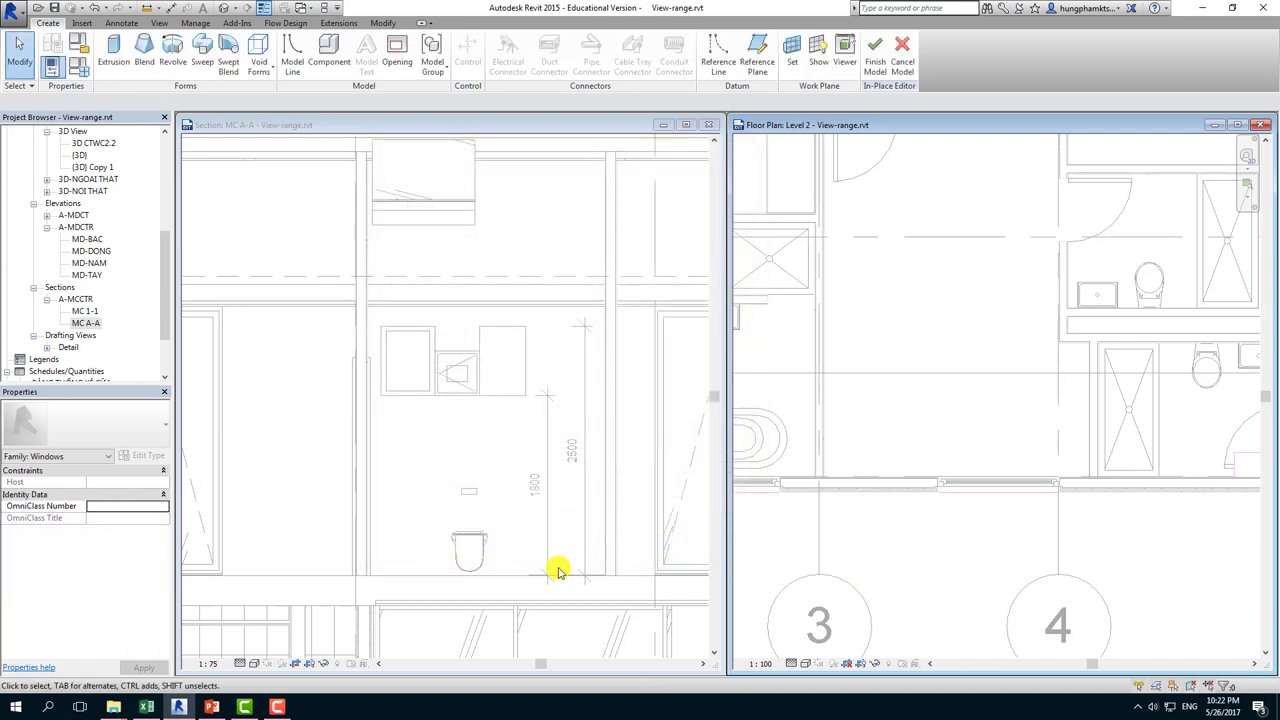
{"action": "left_click", "coordinate": [875, 52]}
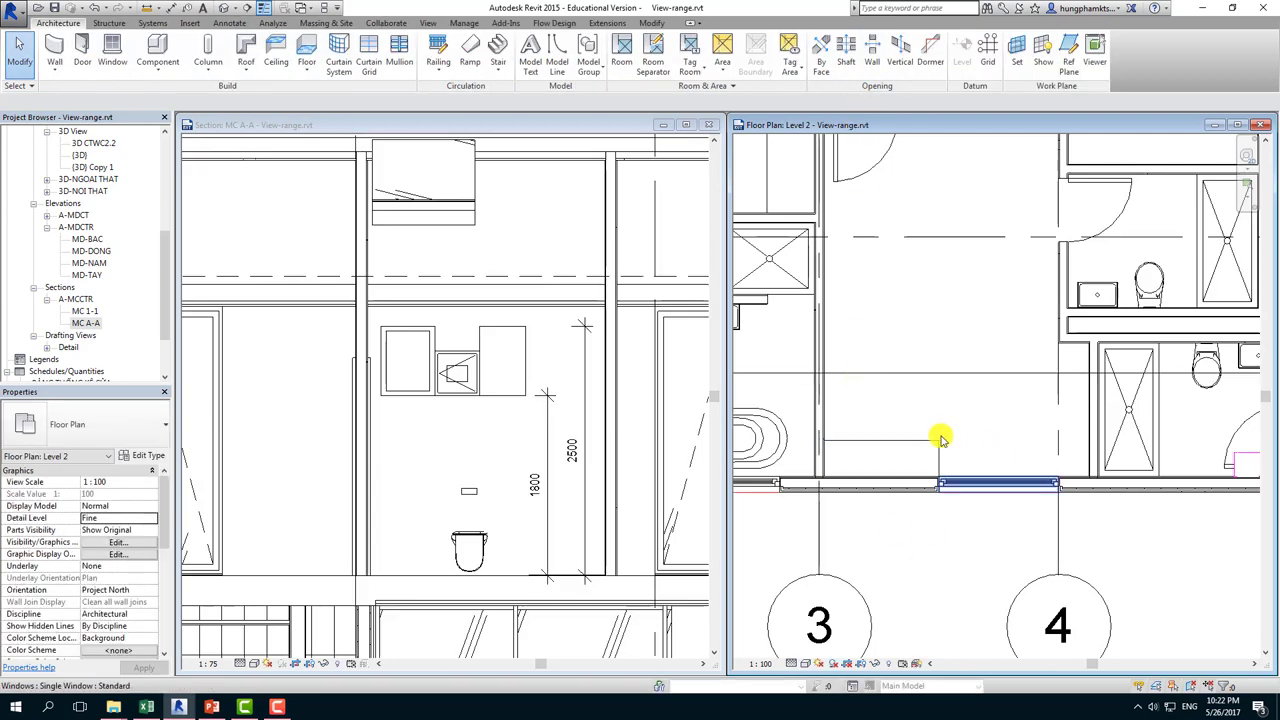
{"action": "left_click", "coordinate": [938, 447]}
{"action": "key", "text": "Escape"}
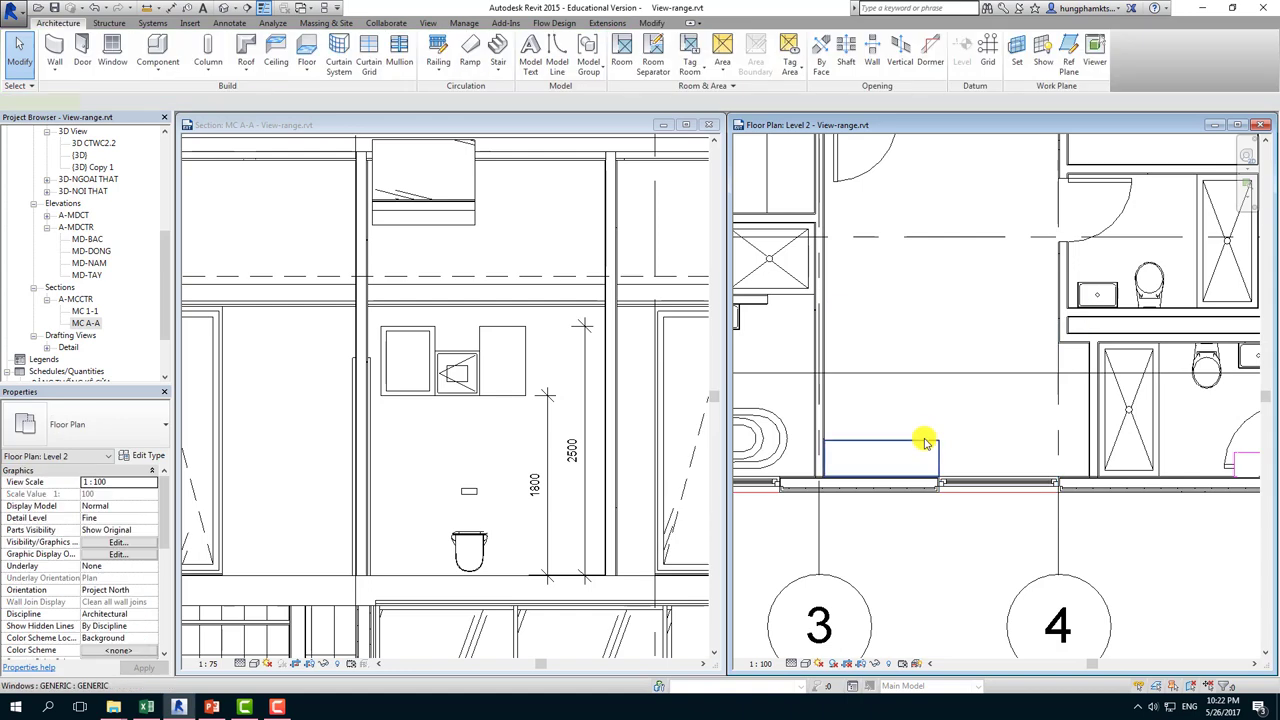
{"action": "scroll", "coordinate": [987, 538], "scroll_direction": "down", "scroll_amount": 2}
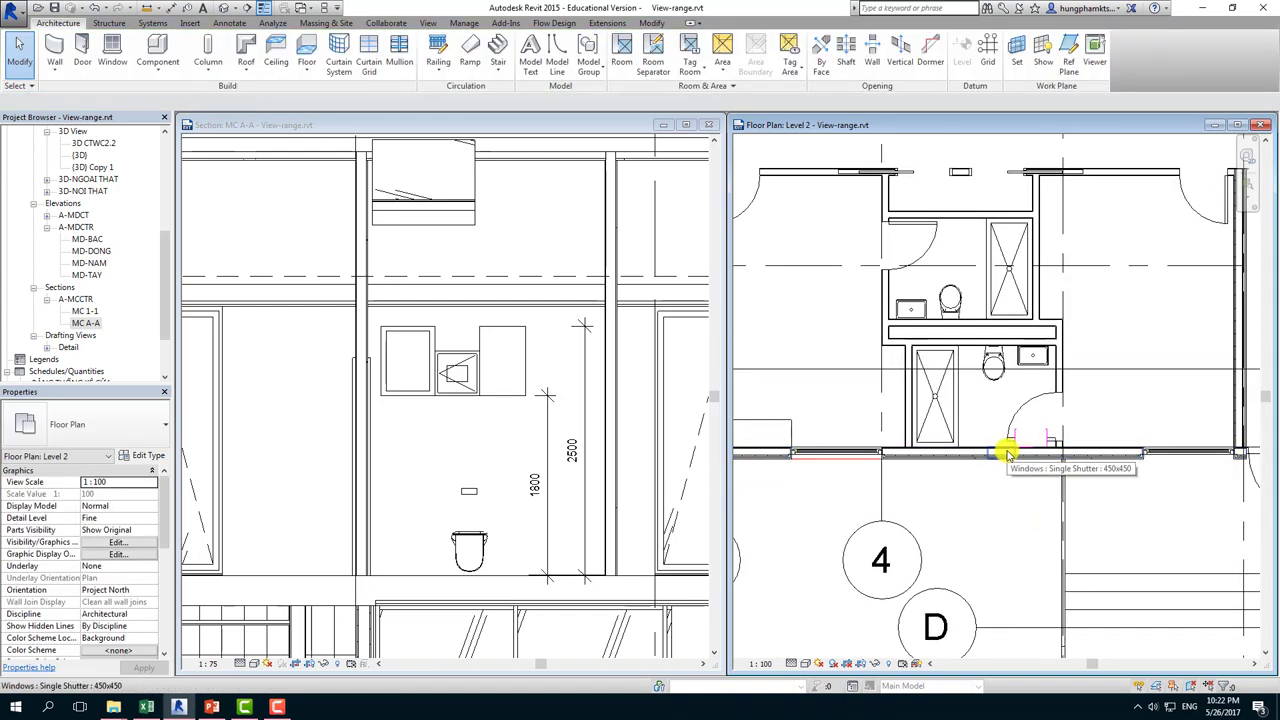
{"action": "scroll", "coordinate": [1006, 457], "scroll_direction": "up", "scroll_amount": 2}
{"action": "scroll", "coordinate": [1006, 457], "scroll_direction": "up", "scroll_amount": 3}
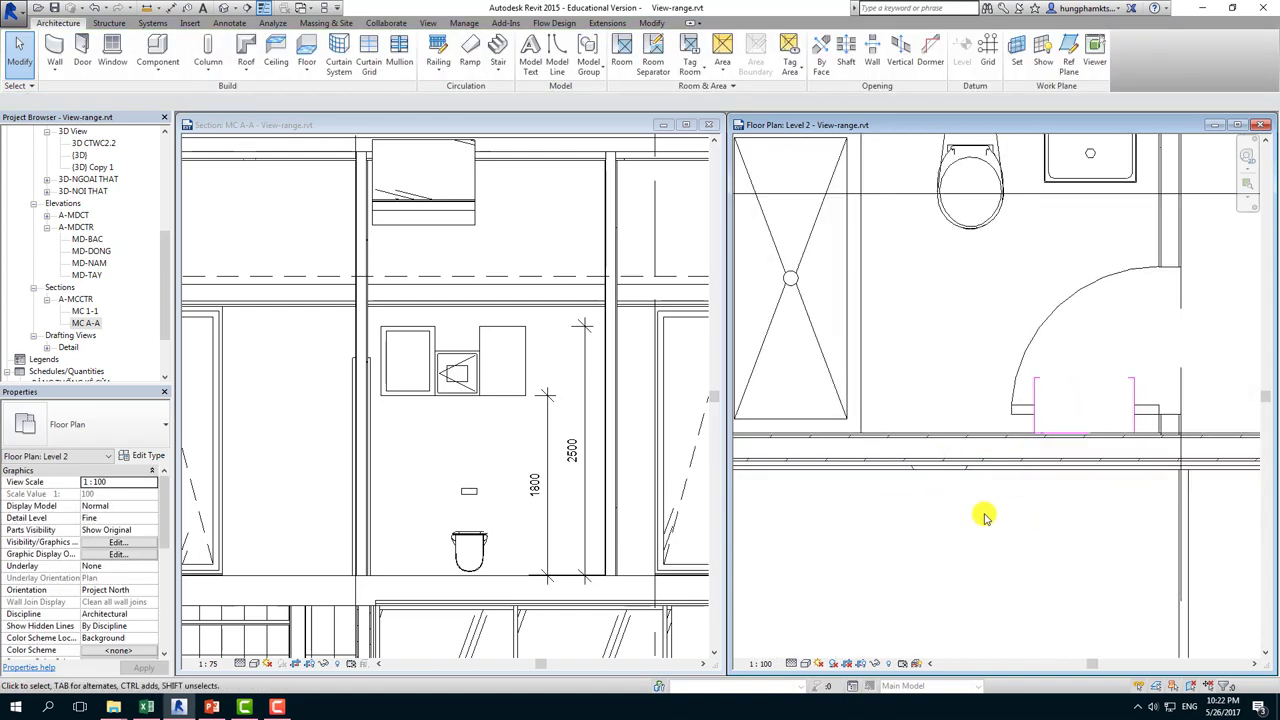
{"action": "scroll", "coordinate": [963, 497], "scroll_direction": "down", "scroll_amount": 2}
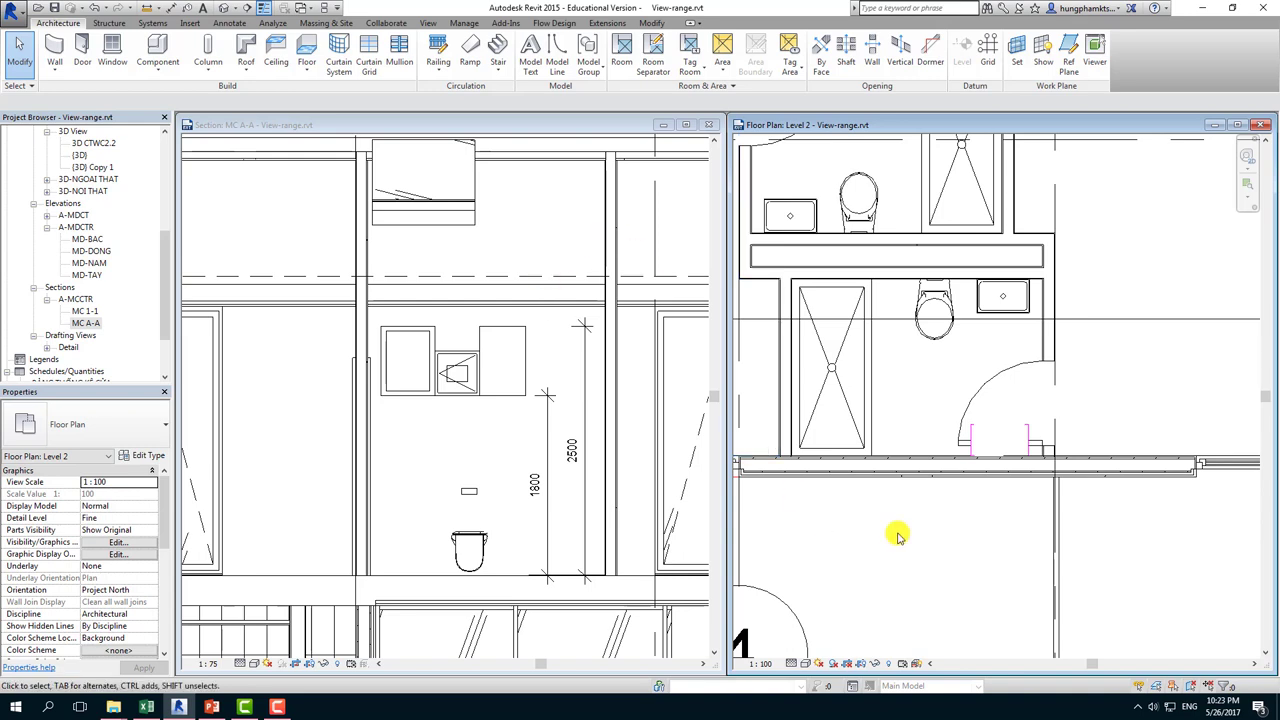
Open the Site floor plan maximized and zoom in to review it
{"action": "scroll", "coordinate": [570, 457], "scroll_direction": "down", "scroll_amount": 3}
{"action": "scroll", "coordinate": [570, 457], "scroll_direction": "down", "scroll_amount": 3}
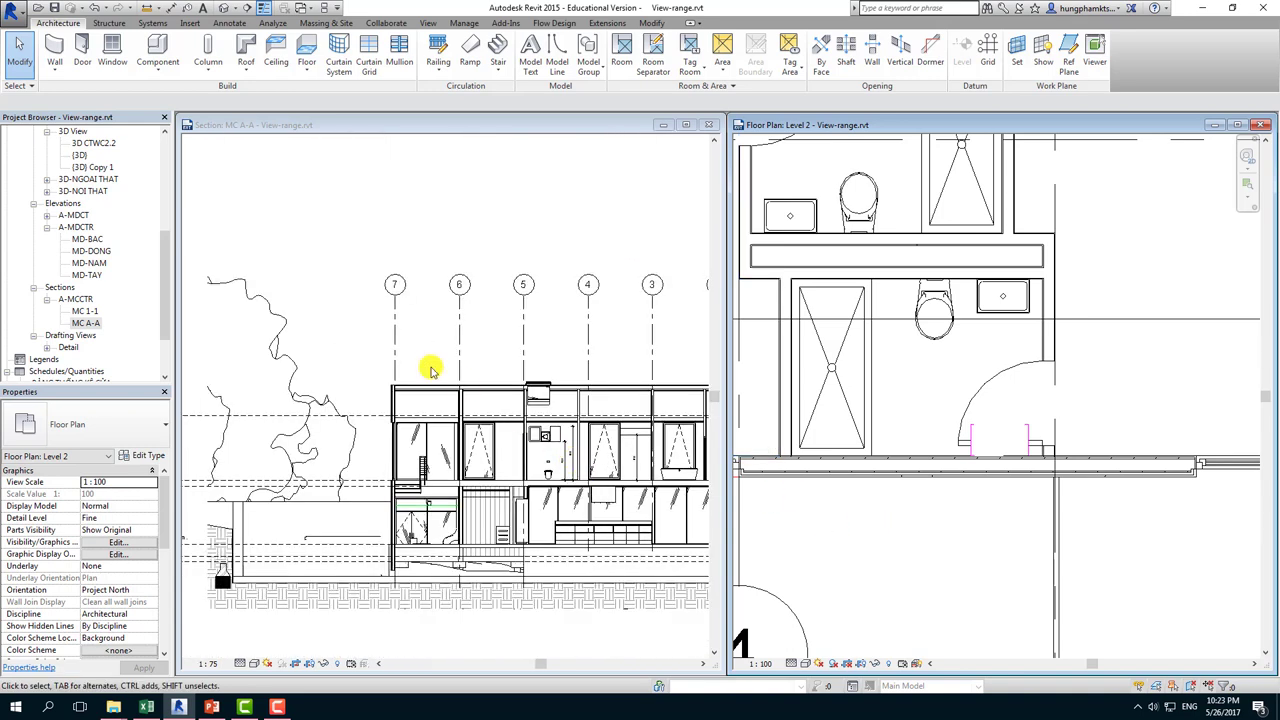
{"action": "left_click", "coordinate": [428, 366]}
{"action": "scroll", "coordinate": [428, 366], "scroll_direction": "down", "scroll_amount": 2}
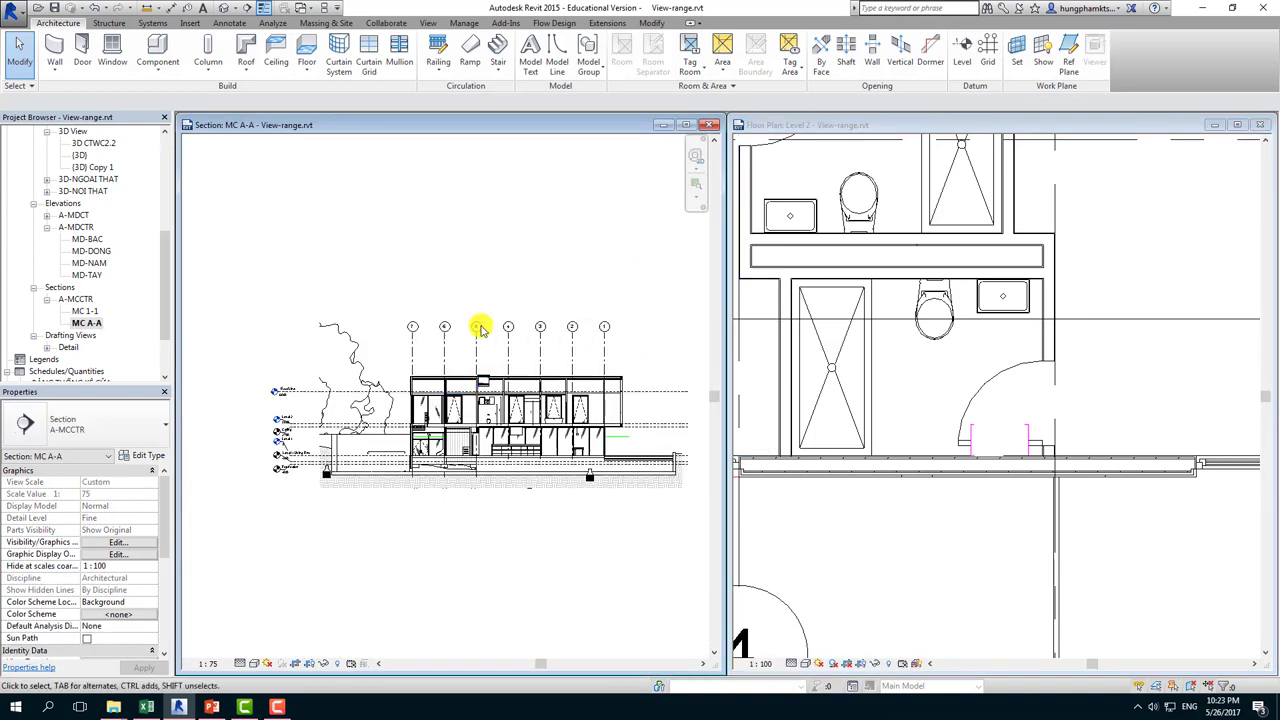
{"action": "left_click_drag", "start_coordinate": [160, 290], "coordinate": [164, 162]}
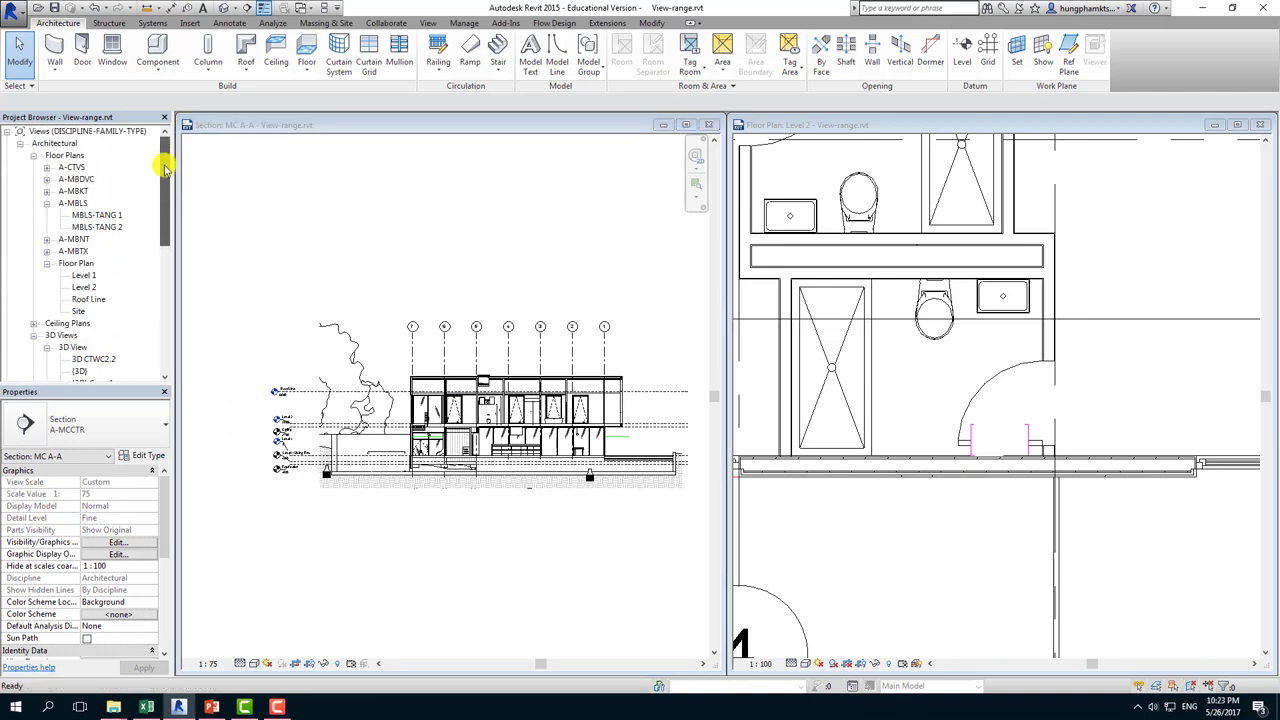
{"action": "double_click", "coordinate": [80, 312]}
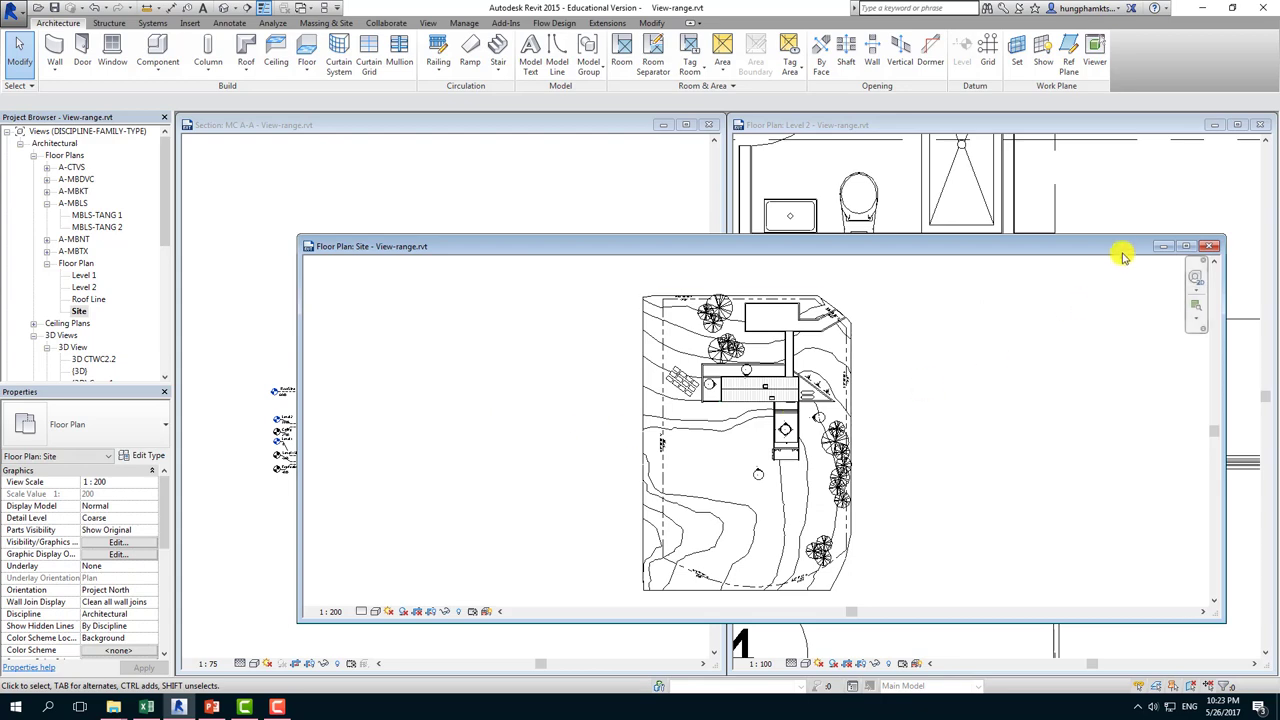
{"action": "left_click", "coordinate": [1186, 246]}
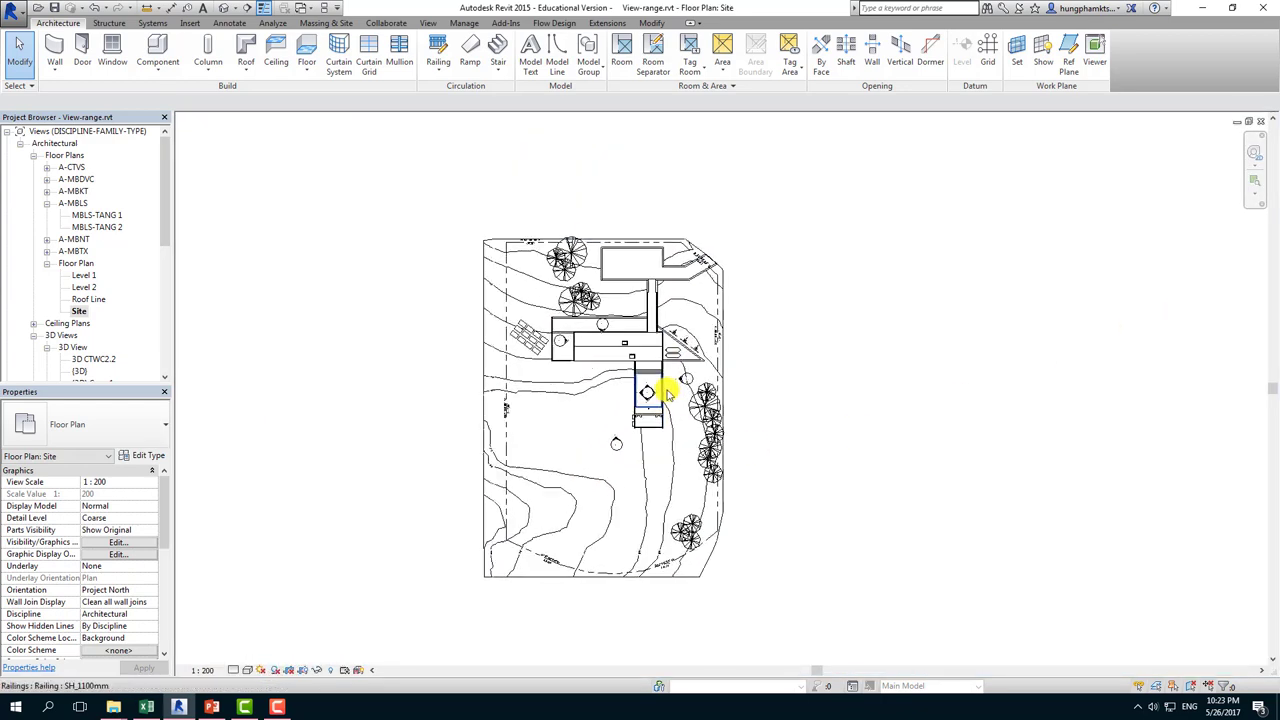
{"action": "scroll", "coordinate": [668, 393], "scroll_direction": "up", "scroll_amount": 2}
{"action": "scroll", "coordinate": [657, 354], "scroll_direction": "up", "scroll_amount": 2}
{"action": "scroll", "coordinate": [657, 354], "scroll_direction": "up", "scroll_amount": 2}
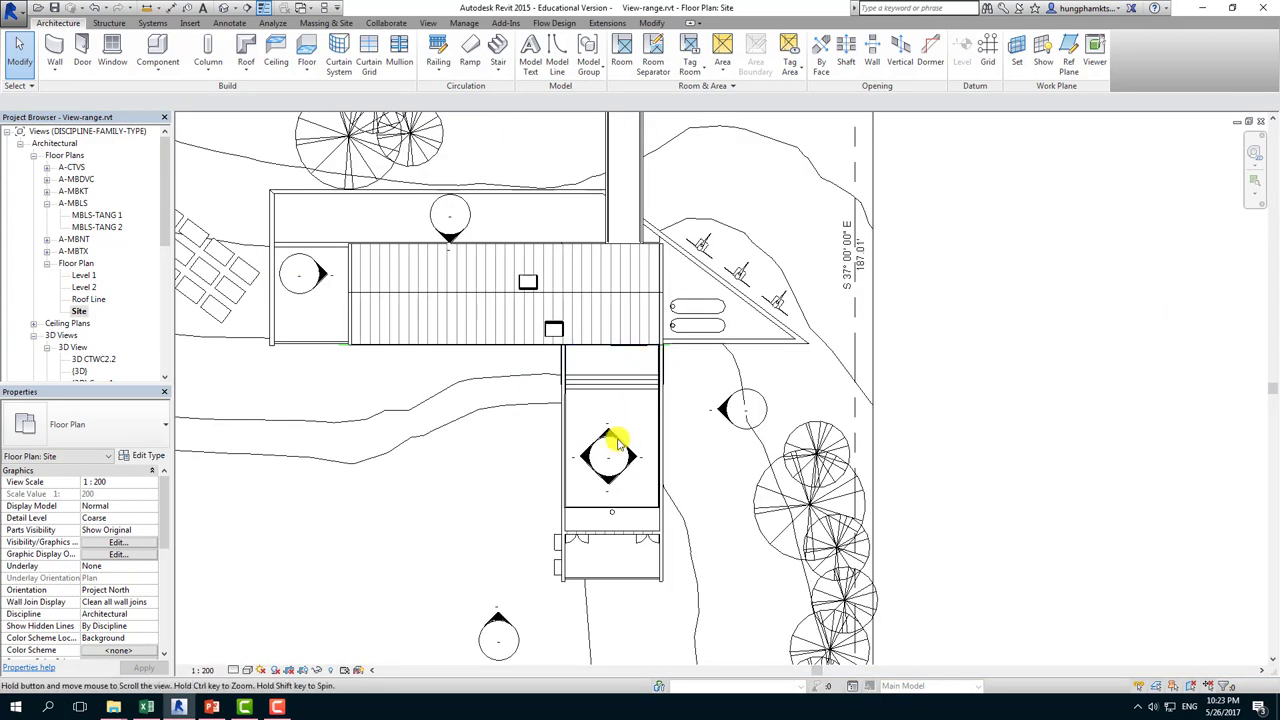
{"action": "scroll", "coordinate": [618, 443], "scroll_direction": "up", "scroll_amount": 1}
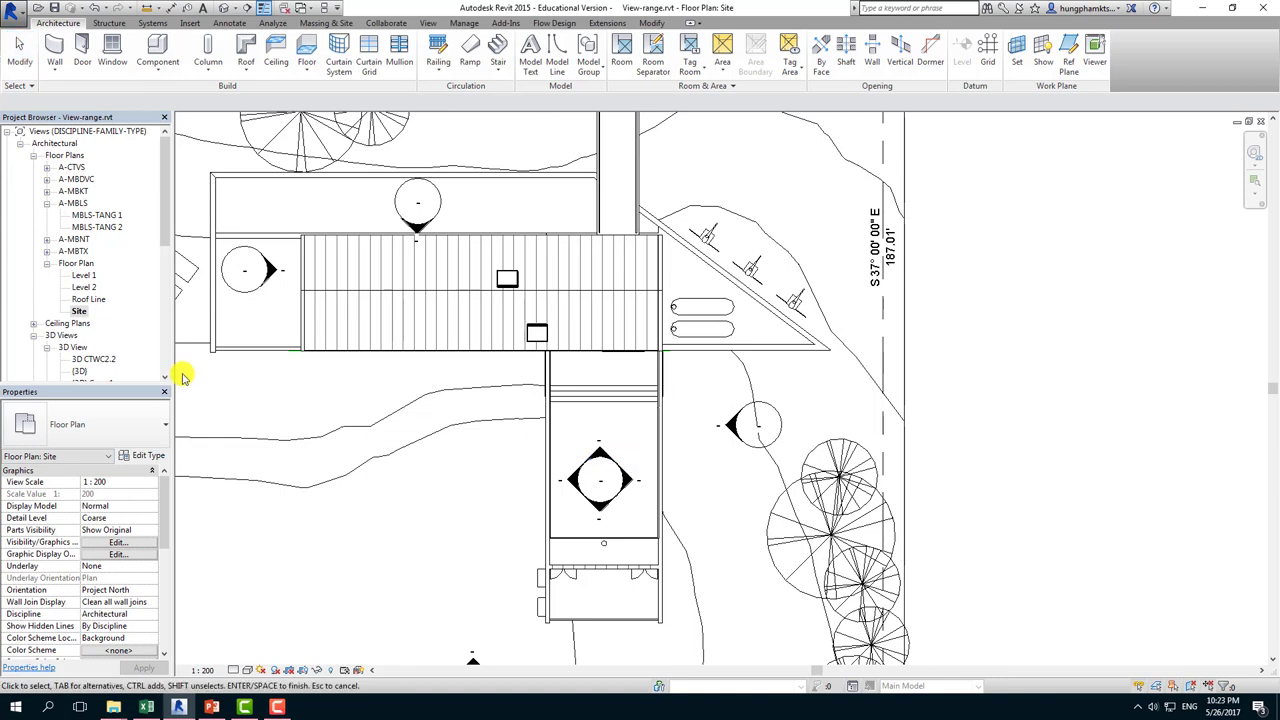
Delete the Site floor plan view from the Project Browser and confirm
{"action": "left_click", "coordinate": [78, 322]}
{"action": "left_click", "coordinate": [80, 311]}
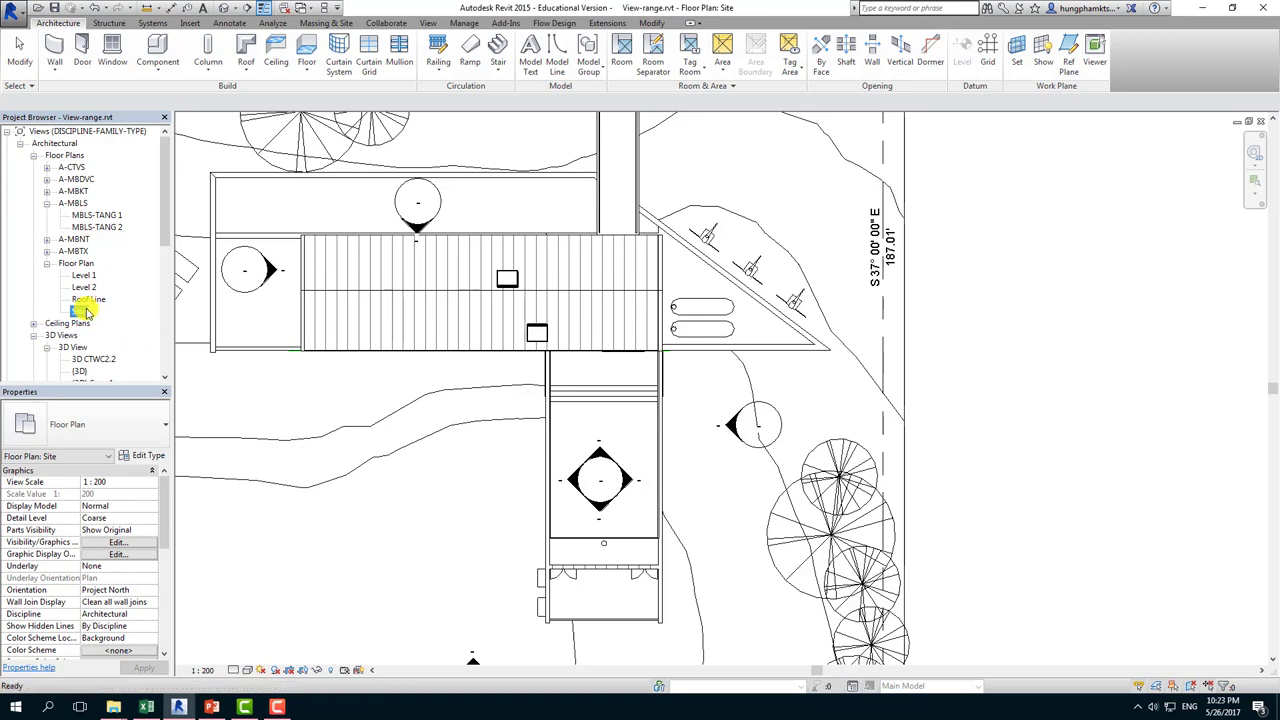
{"action": "key", "text": "Delete"}
{"action": "left_click", "coordinate": [491, 500]}
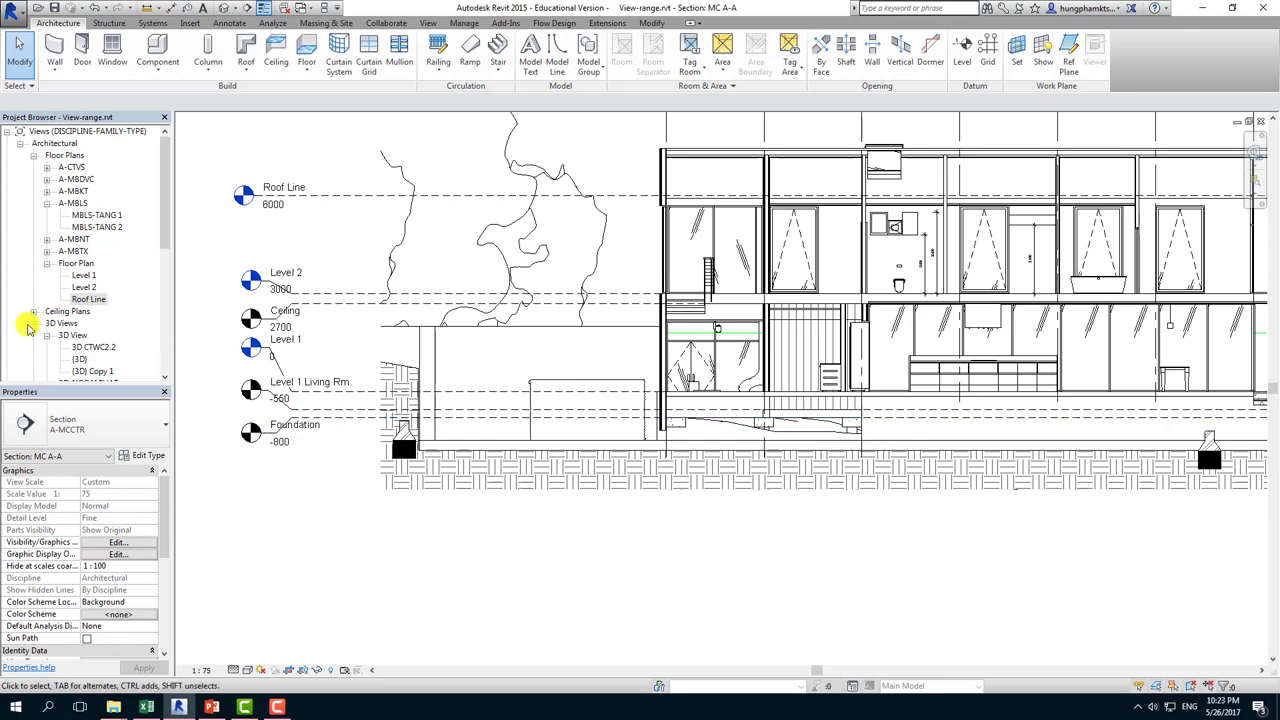
{"action": "scroll", "coordinate": [391, 523], "scroll_direction": "down", "scroll_amount": 4}
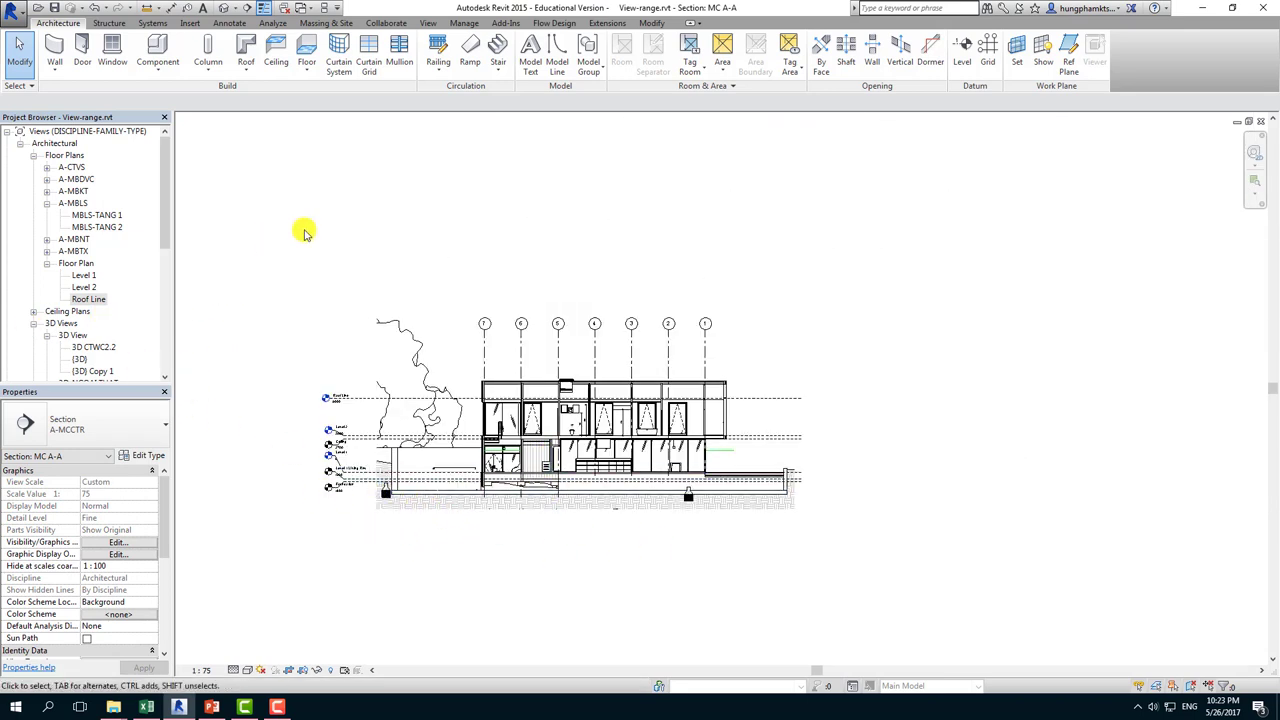
{"action": "left_click", "coordinate": [427, 23]}
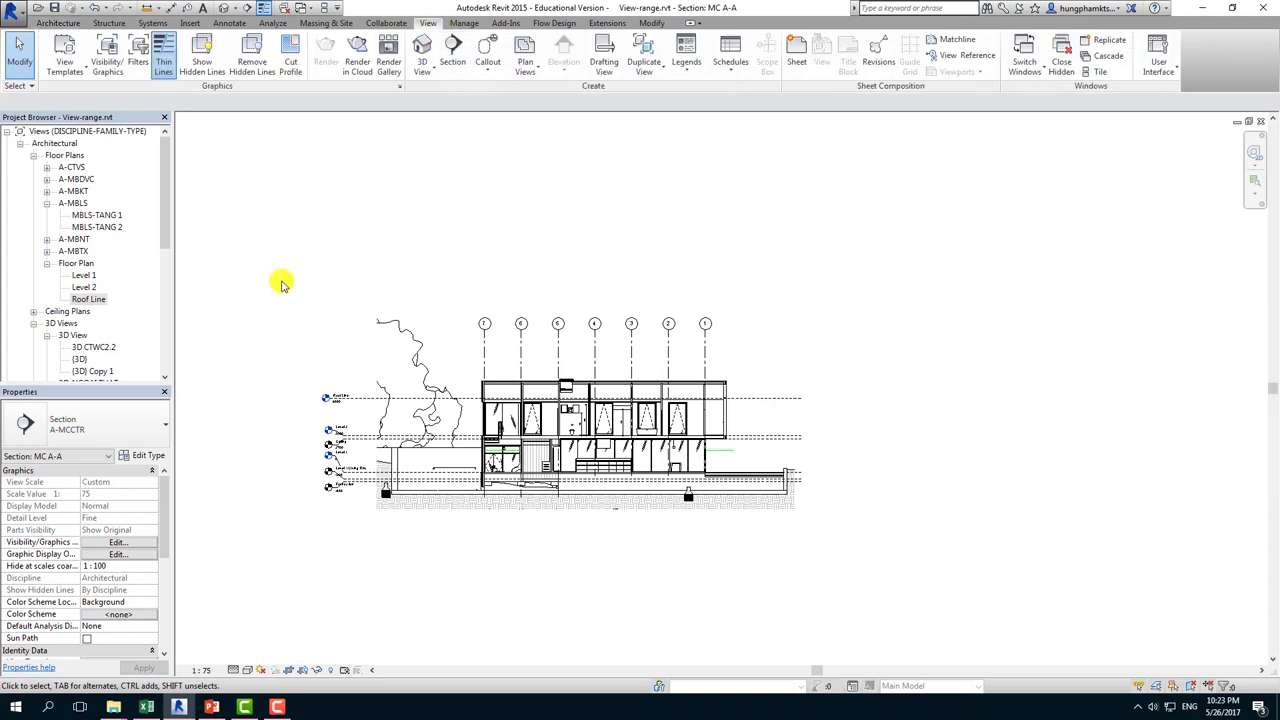
Duplicate the Level 1 floor plan, rename the copy 'Site', and zoom out to the whole building
{"action": "left_click", "coordinate": [84, 275]}
{"action": "right_click", "coordinate": [84, 275]}
{"action": "mouse_move", "coordinate": [133, 364]}
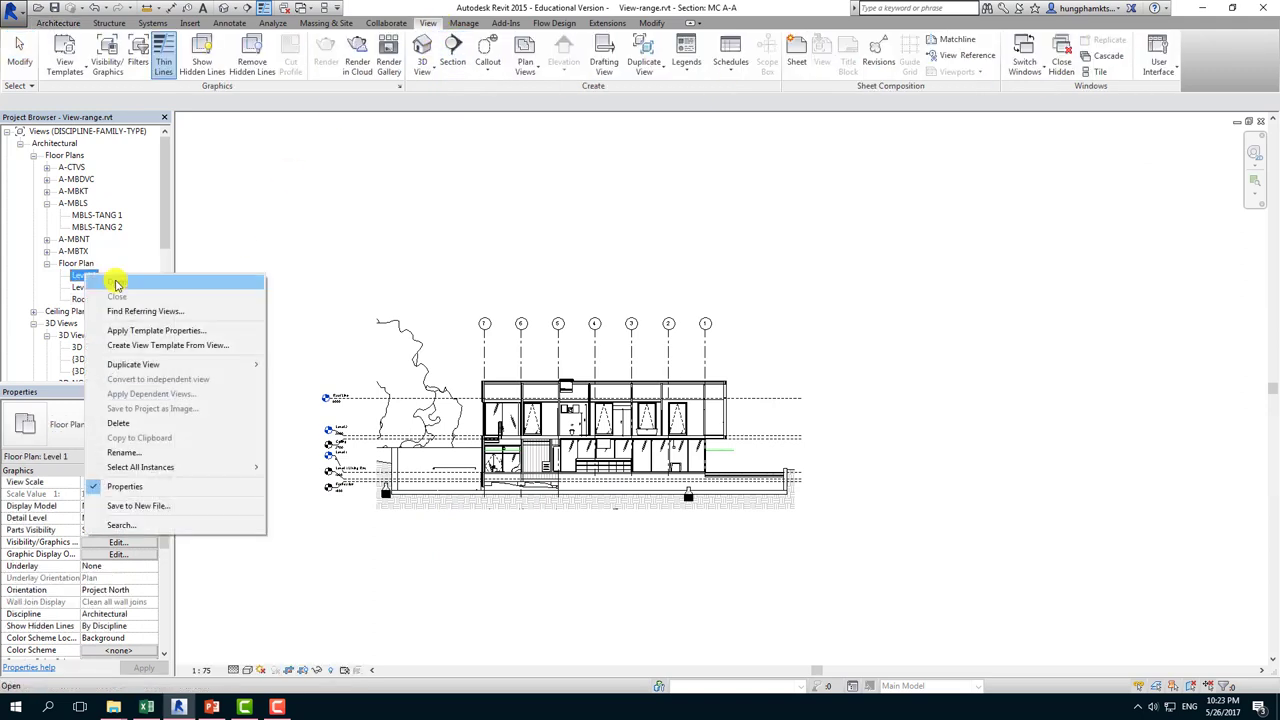
{"action": "left_click", "coordinate": [300, 366]}
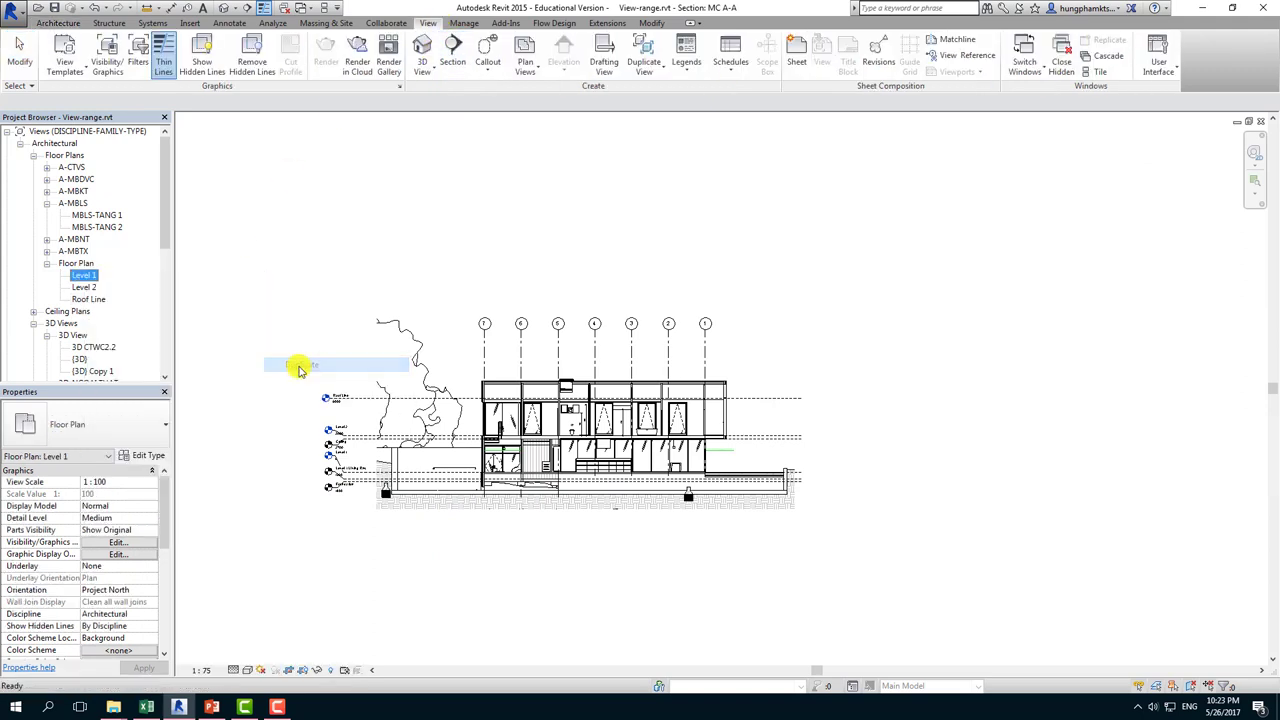
{"action": "right_click", "coordinate": [121, 288]}
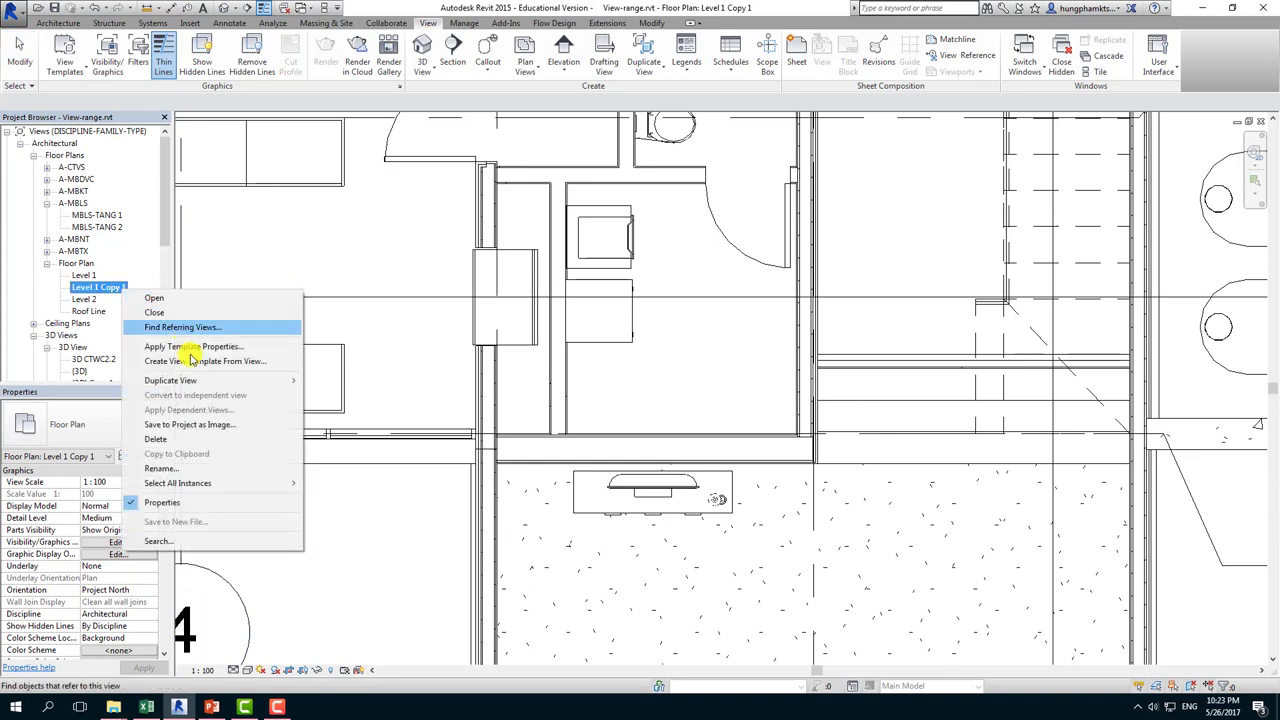
{"action": "left_click", "coordinate": [193, 469]}
{"action": "type", "text": "Site"}
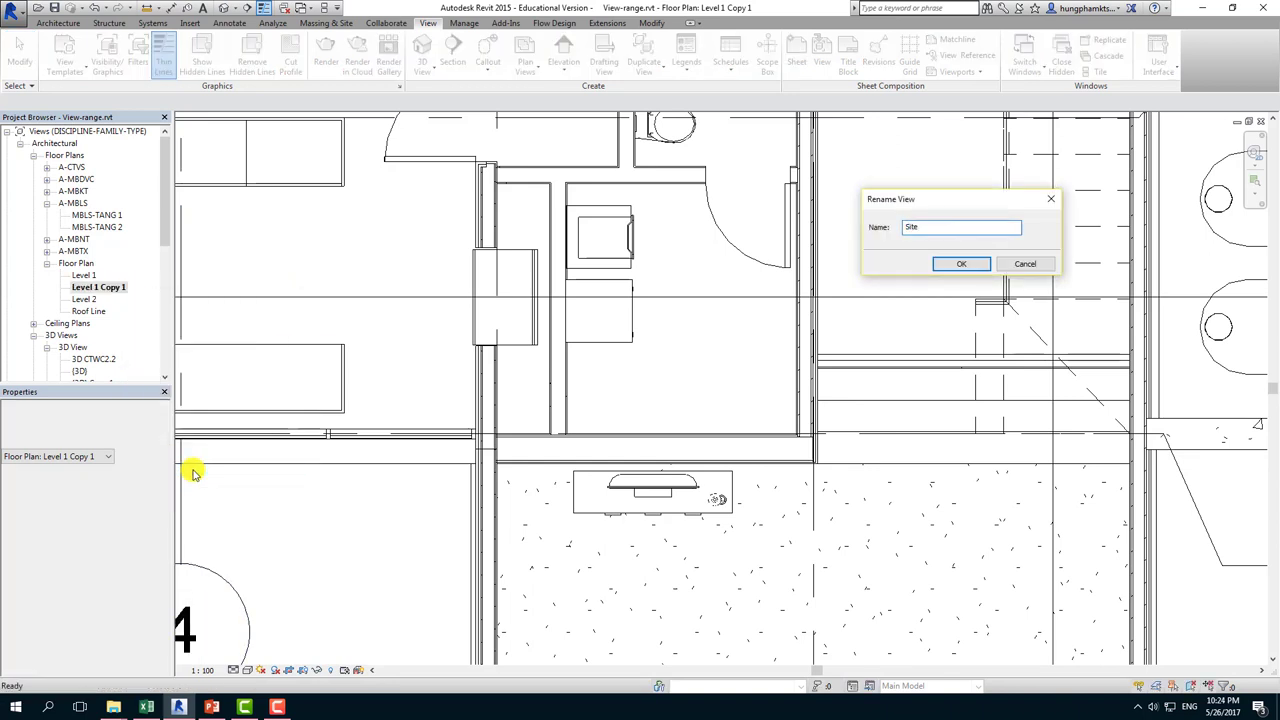
{"action": "key", "text": "Return"}
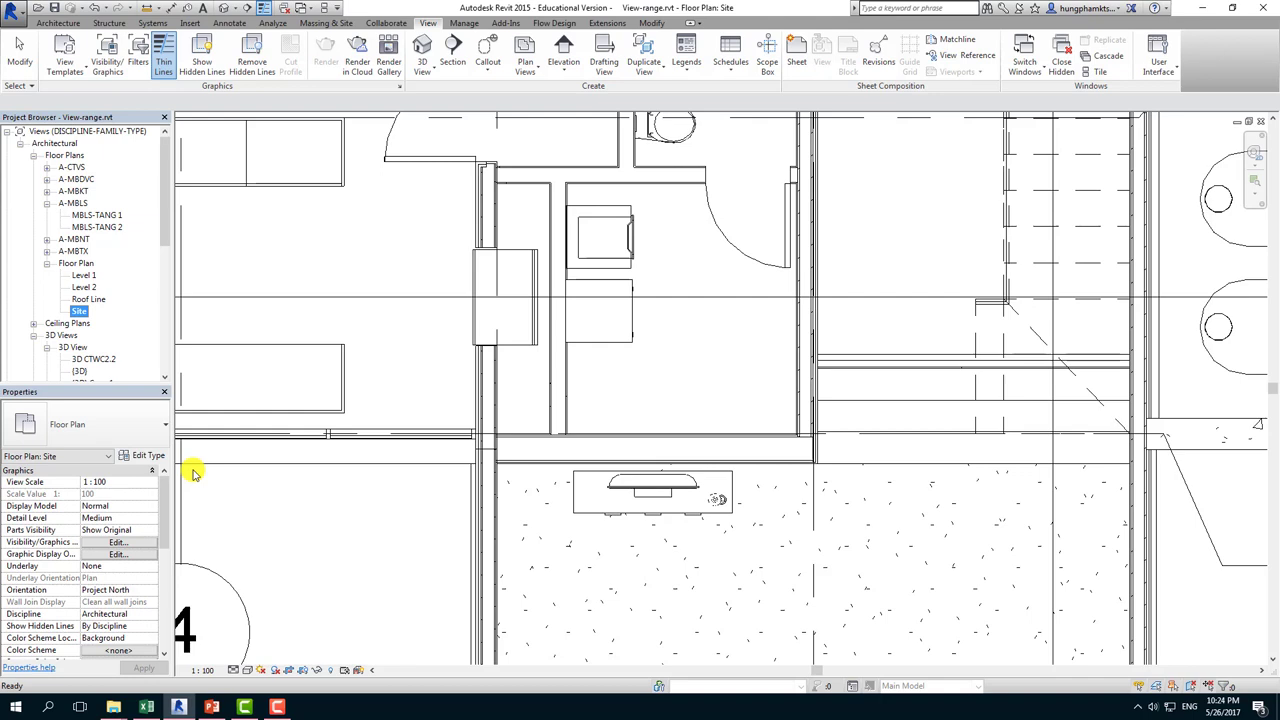
{"action": "scroll", "coordinate": [349, 562], "scroll_direction": "down", "scroll_amount": 2}
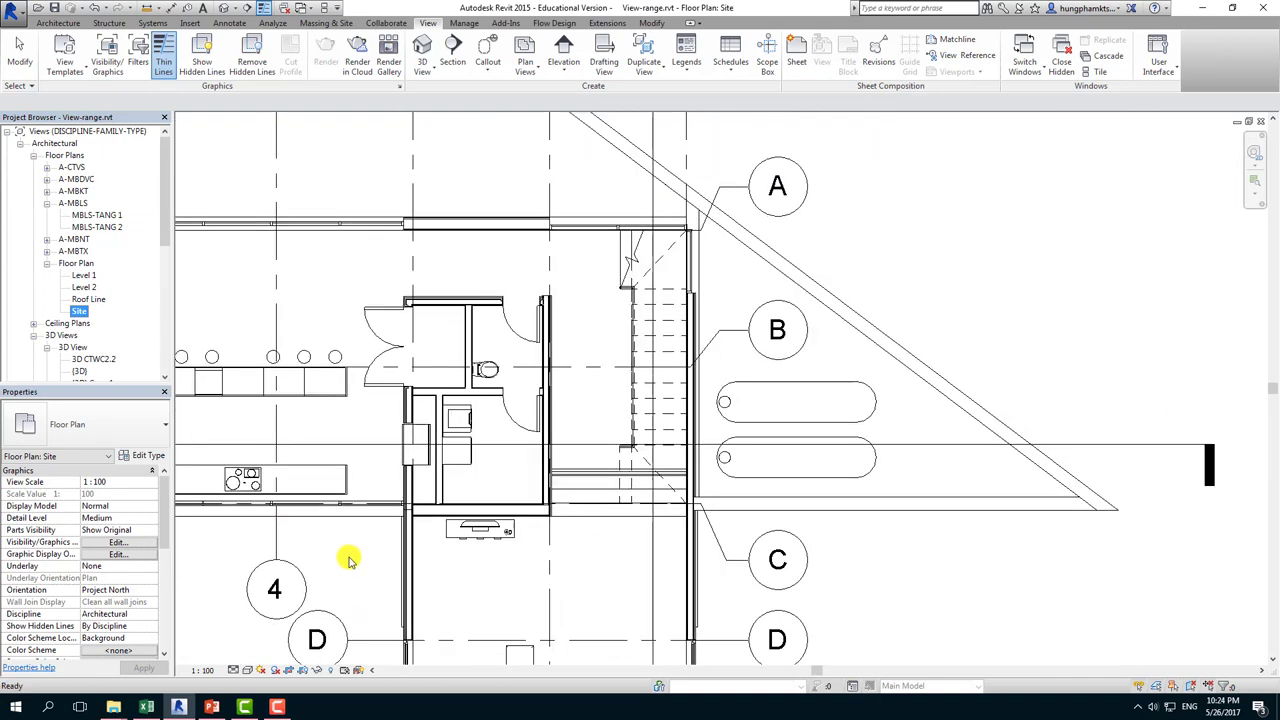
{"action": "scroll", "coordinate": [349, 562], "scroll_direction": "down", "scroll_amount": 3}
{"action": "scroll", "coordinate": [451, 578], "scroll_direction": "down", "scroll_amount": 1}
{"action": "scroll", "coordinate": [637, 470], "scroll_direction": "down", "scroll_amount": 2}
Set the Site plan's Cut plane and Top offsets to 20000, clearing a clip plane error
{"action": "middle_click_drag", "start_coordinate": [663, 523], "coordinate": [606, 389]}
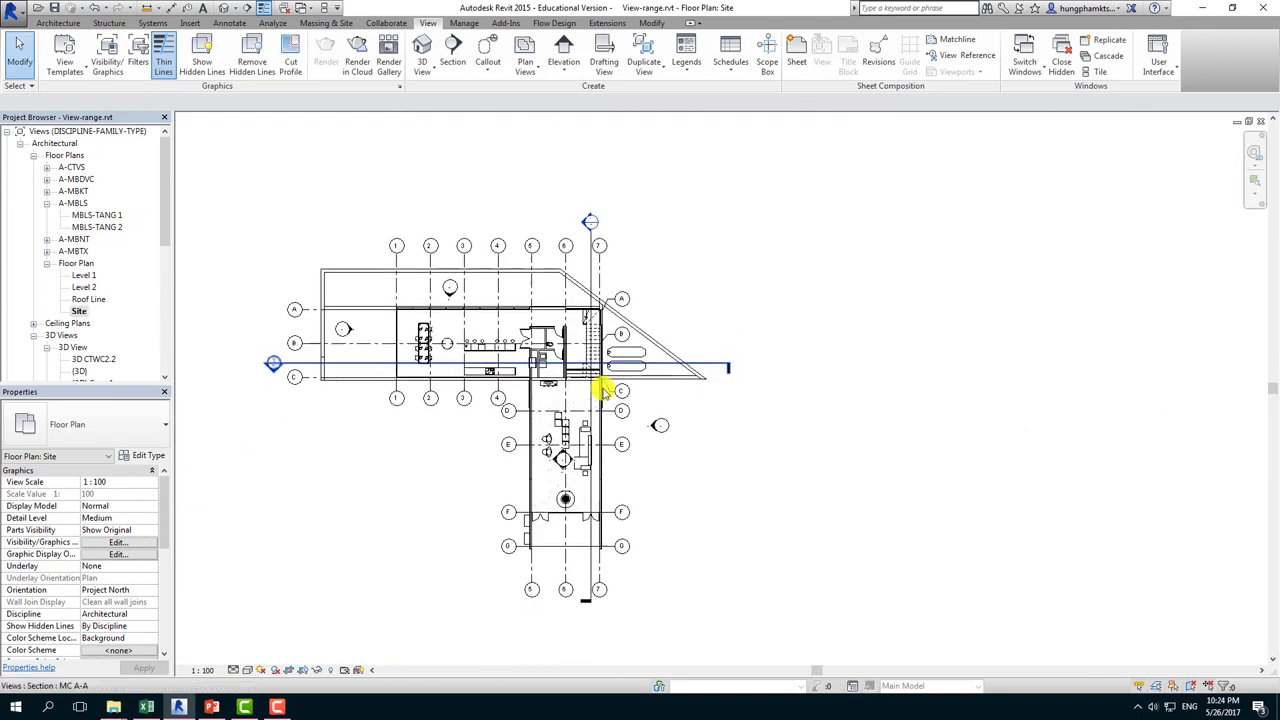
{"action": "left_click_drag", "start_coordinate": [163, 508], "coordinate": [163, 586]}
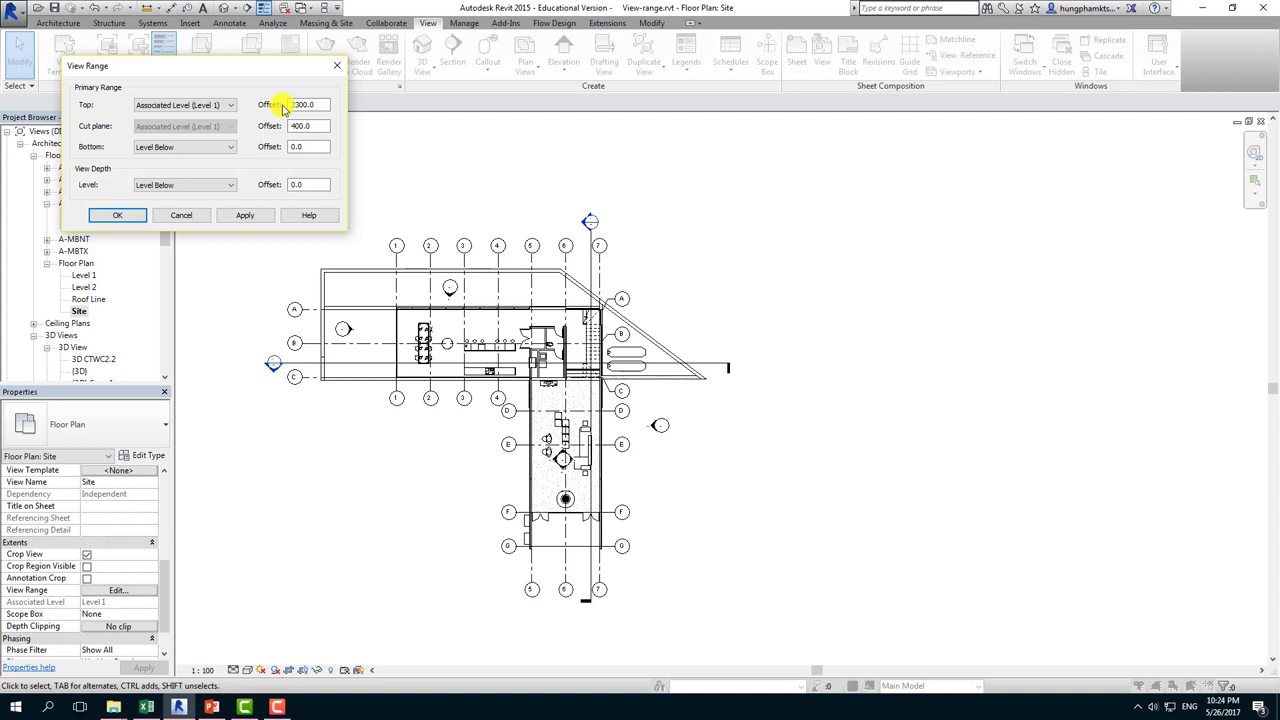
{"action": "double_click", "coordinate": [329, 125]}
{"action": "type", "text": "20000"}
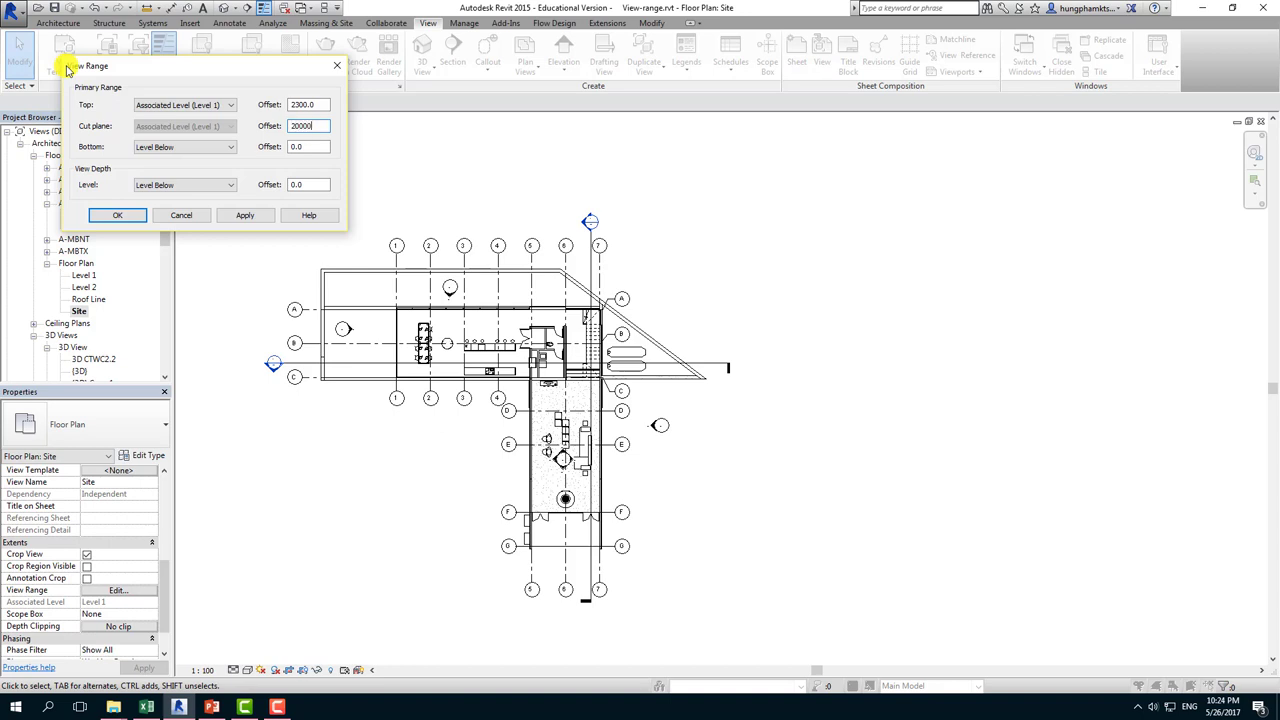
{"action": "left_click", "coordinate": [248, 218]}
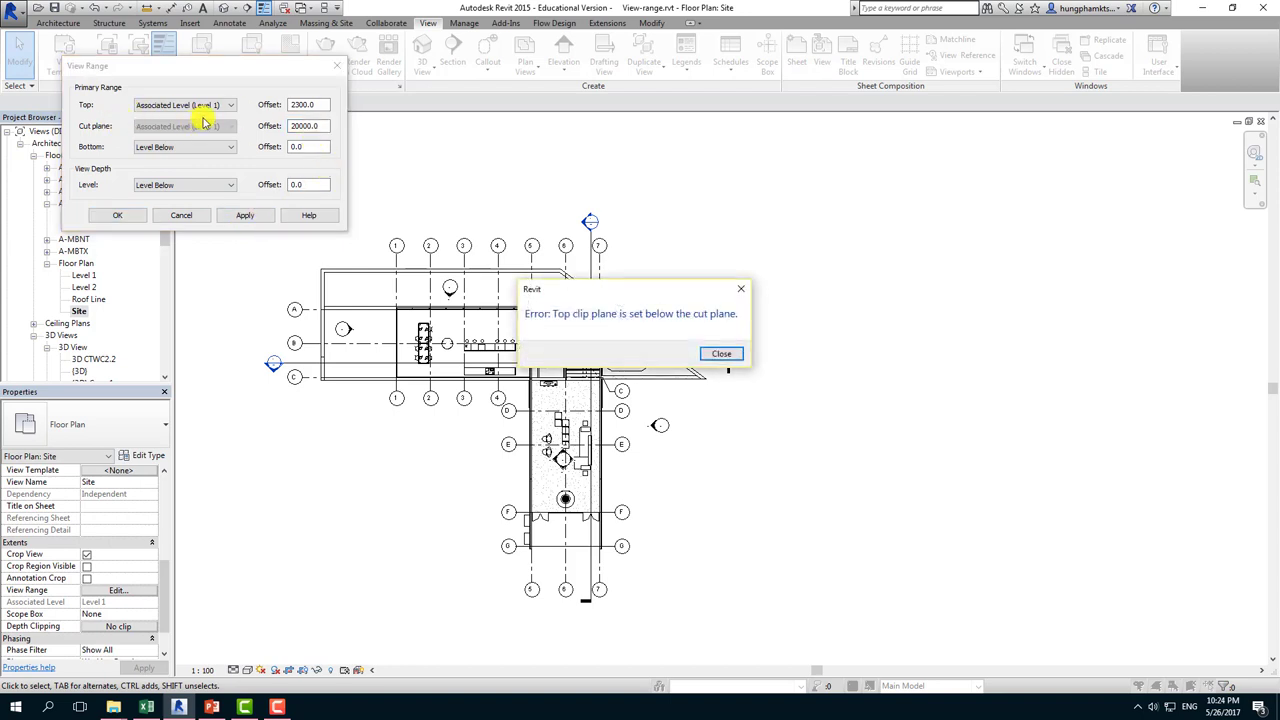
{"action": "double_click", "coordinate": [303, 110]}
{"action": "left_click", "coordinate": [741, 289]}
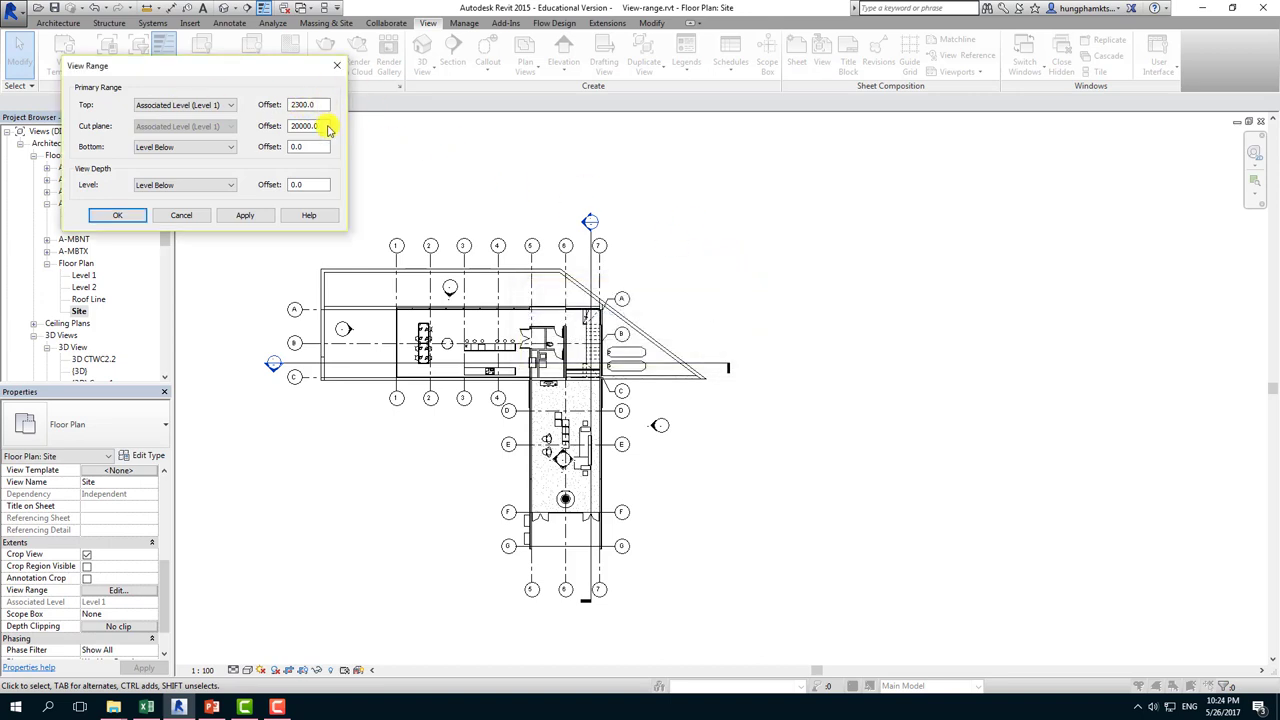
{"action": "double_click", "coordinate": [328, 104]}
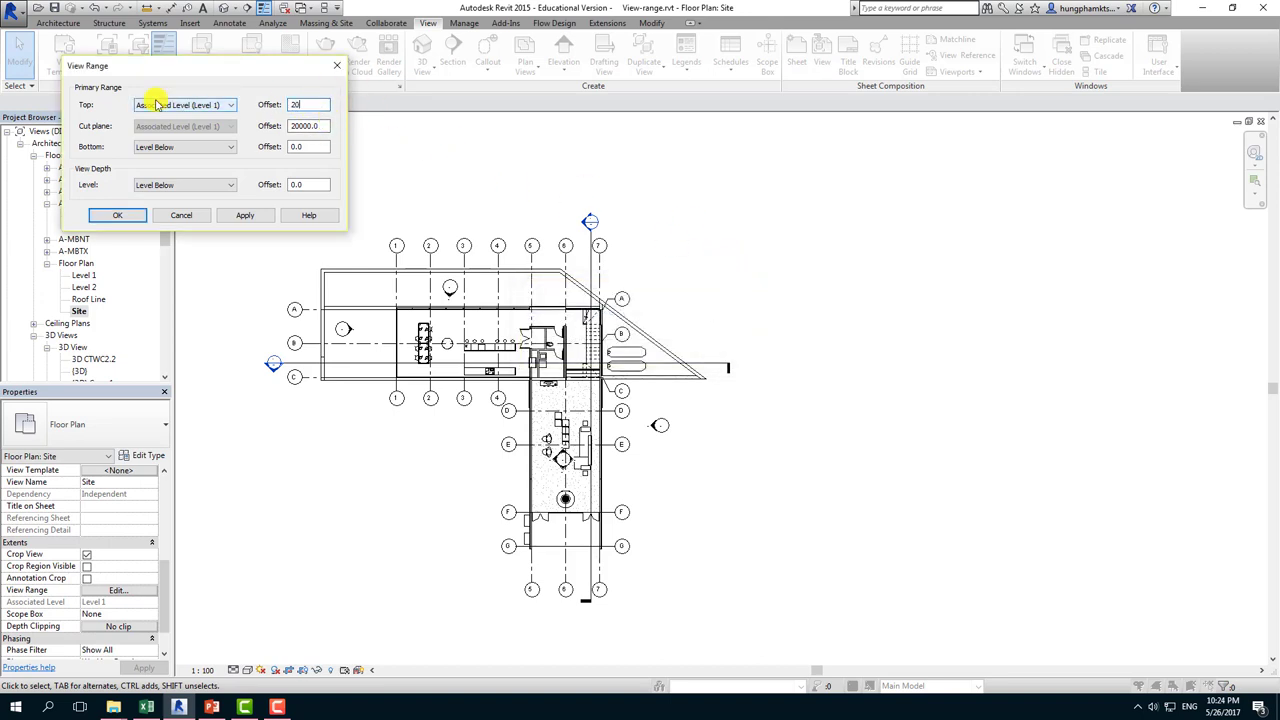
{"action": "type", "text": "20000"}
{"action": "left_click", "coordinate": [248, 222]}
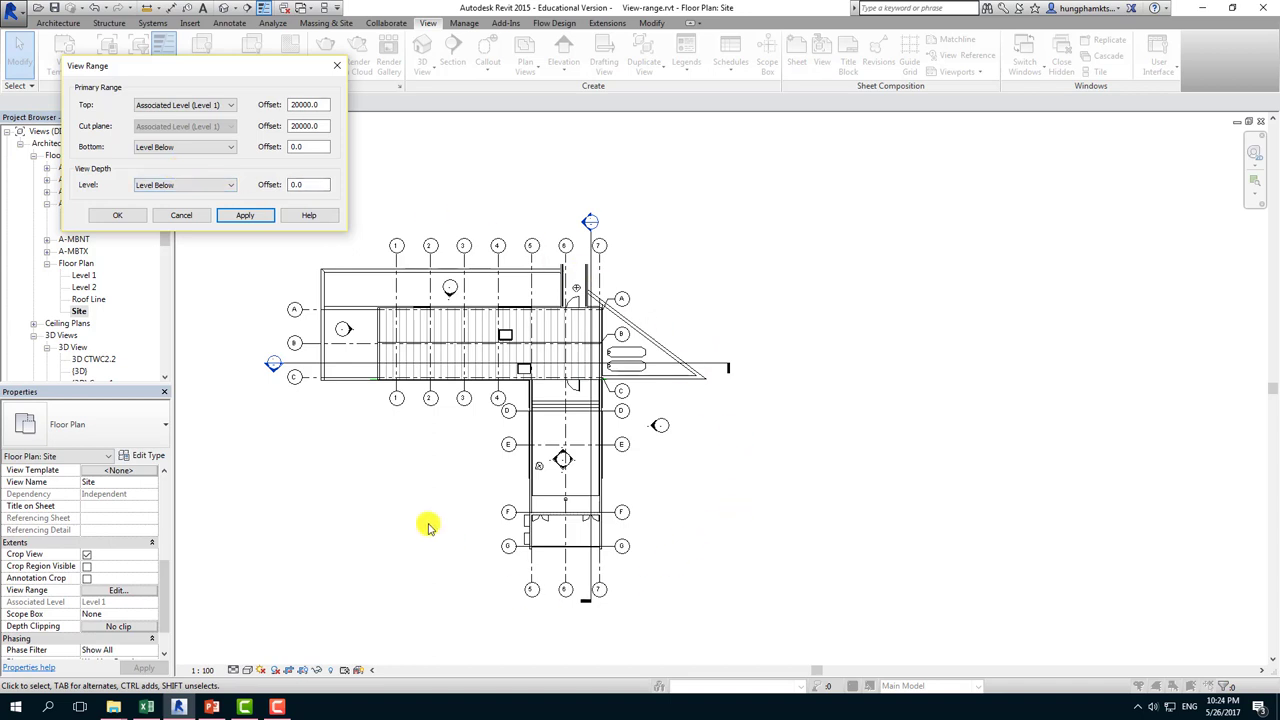
Make the view range Bottom and View Depth Unlimited, apply, and recentre on the building
{"action": "left_click", "coordinate": [190, 186]}
{"action": "left_click", "coordinate": [186, 206]}
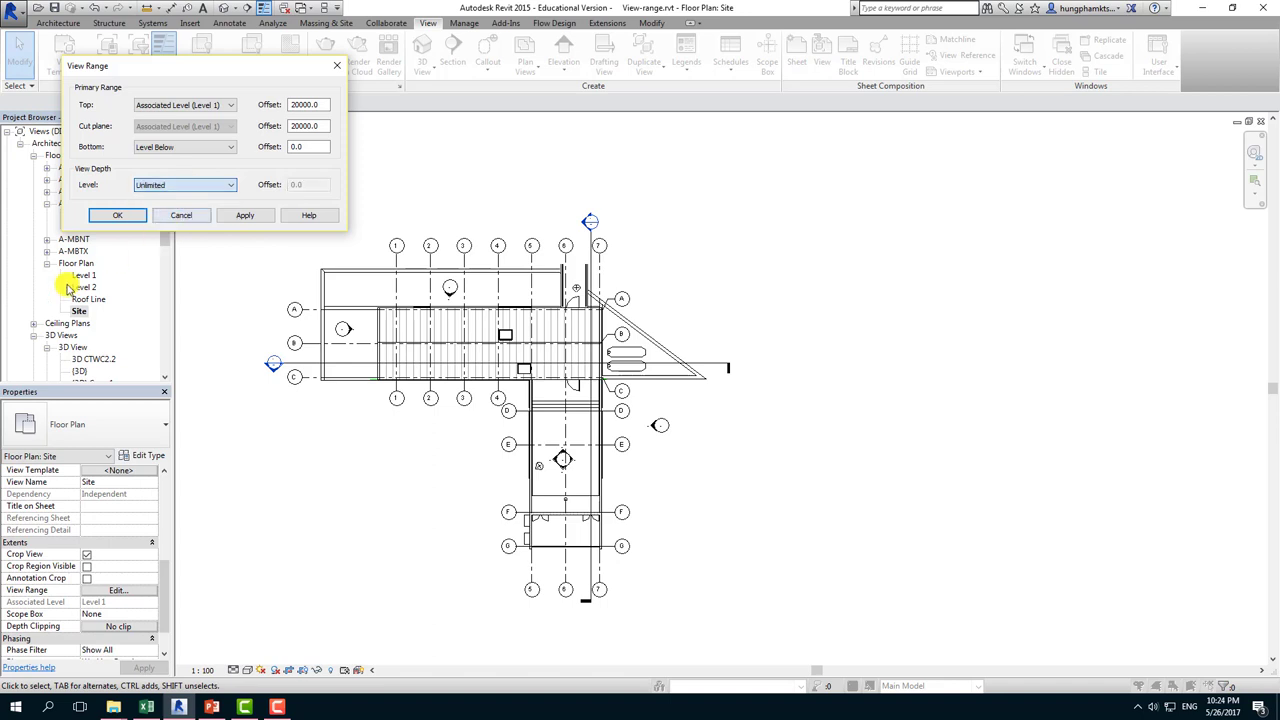
{"action": "left_click", "coordinate": [230, 147]}
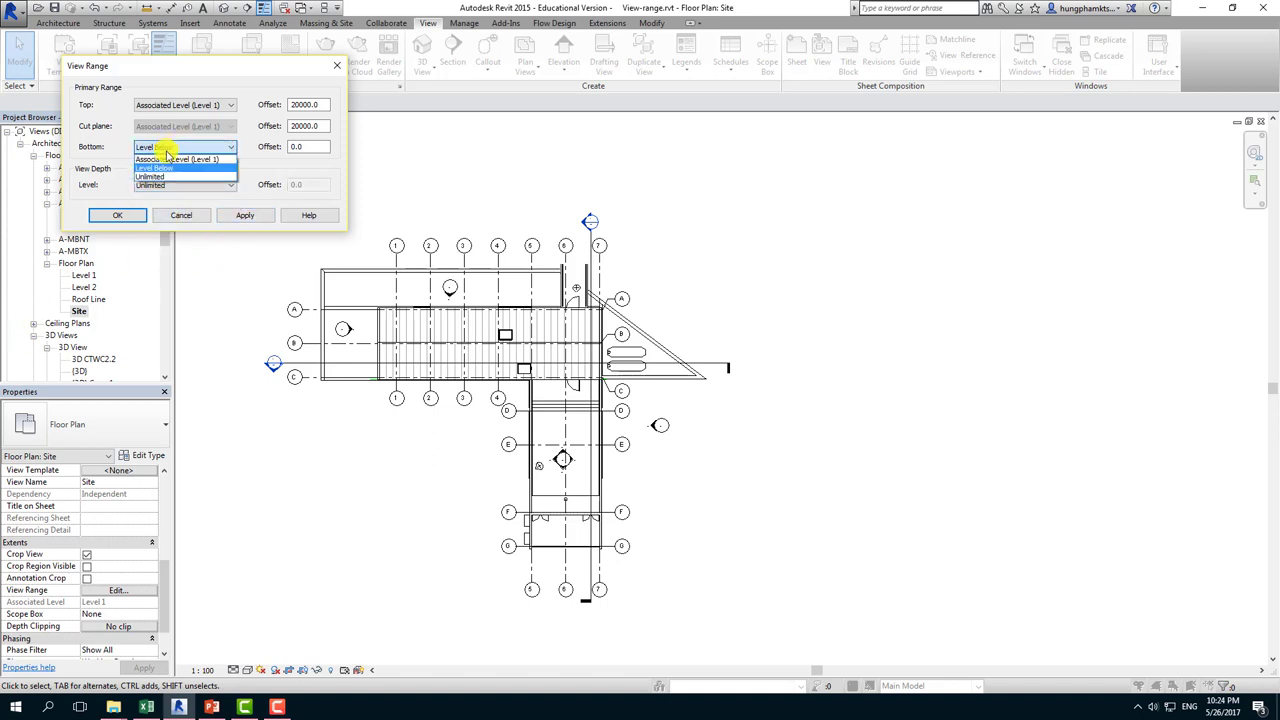
{"action": "left_click", "coordinate": [167, 178]}
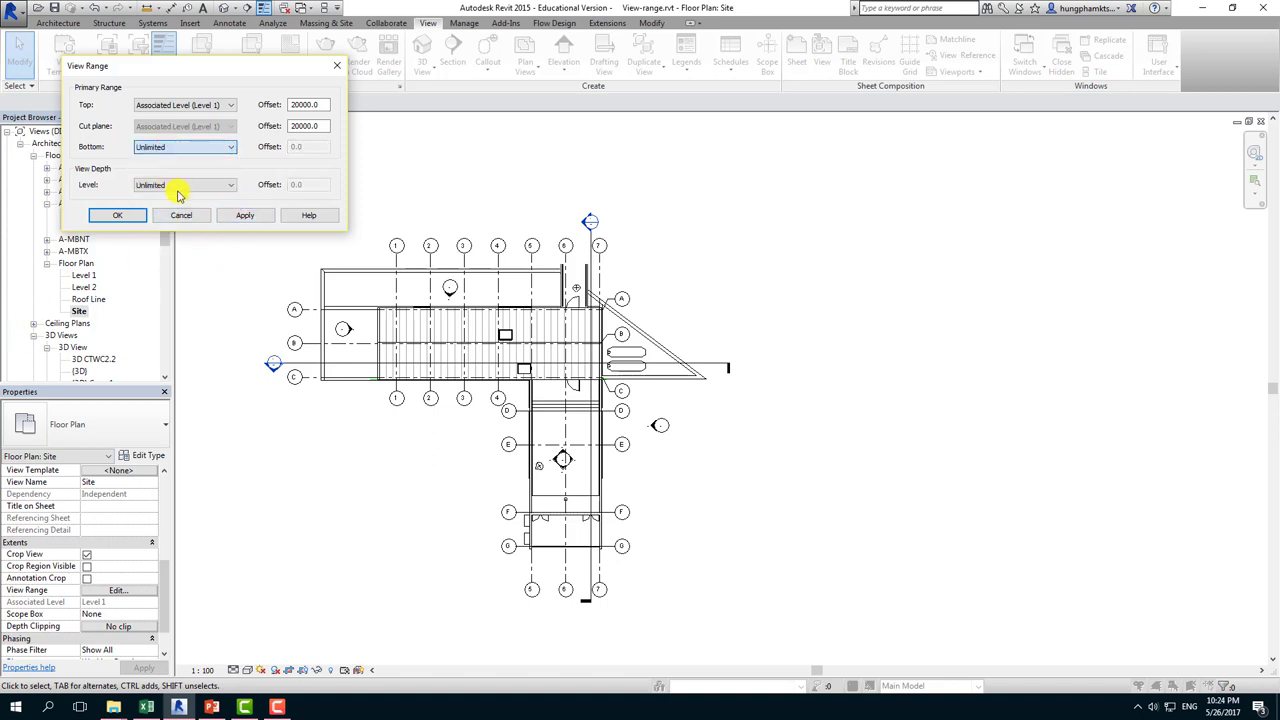
{"action": "left_click", "coordinate": [254, 217]}
{"action": "left_click", "coordinate": [117, 215]}
{"action": "scroll", "coordinate": [714, 420], "scroll_direction": "down", "scroll_amount": 2}
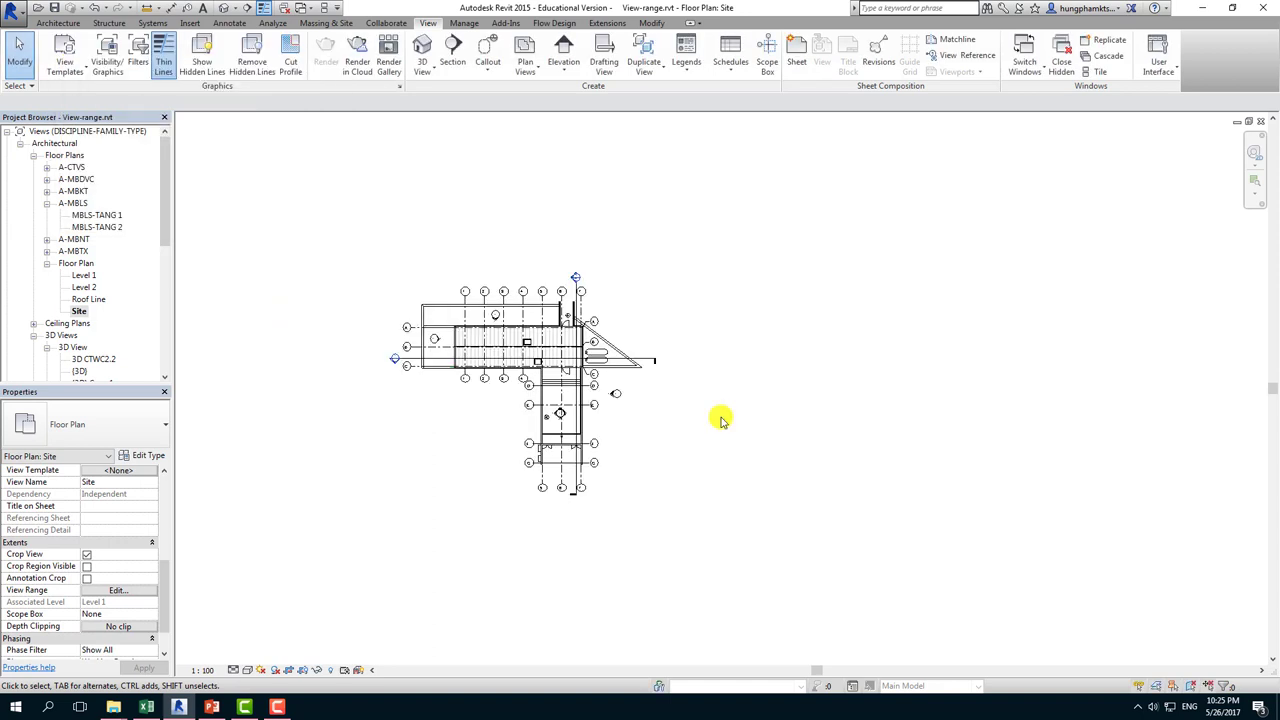
{"action": "middle_click_drag", "start_coordinate": [714, 420], "coordinate": [565, 404]}
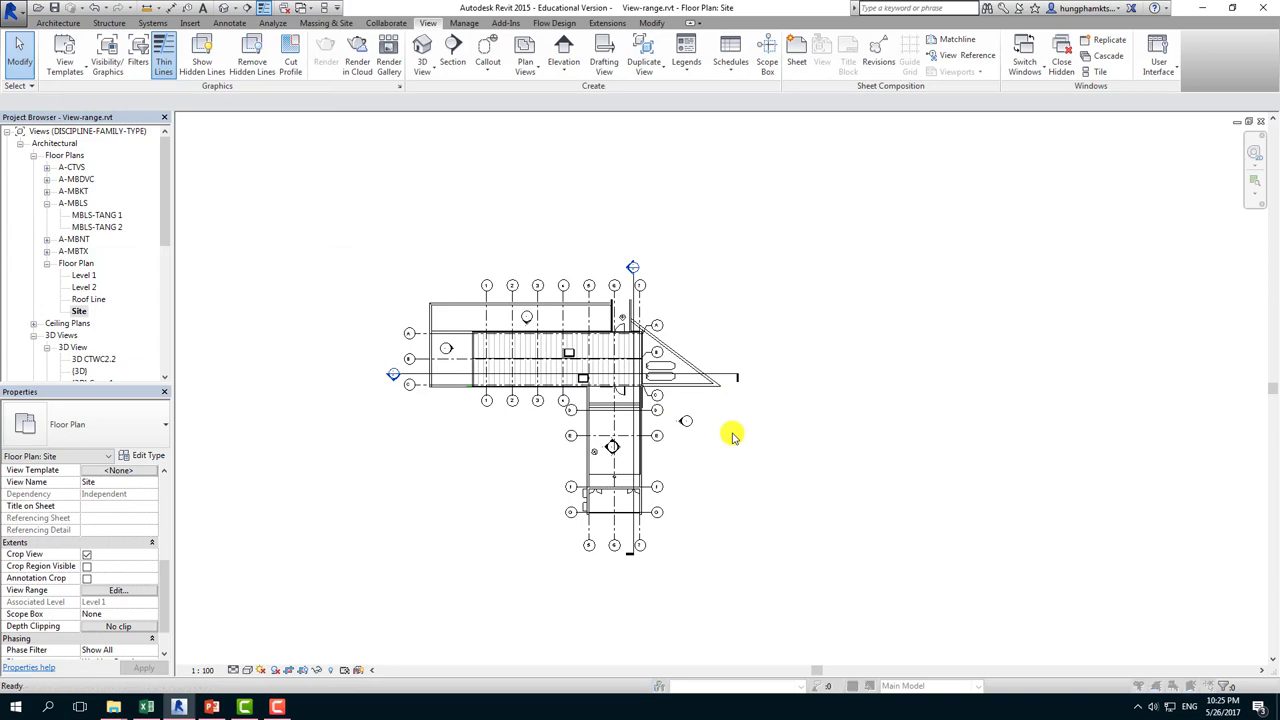
{"action": "key", "text": "v"}
{"action": "key", "text": "v"}
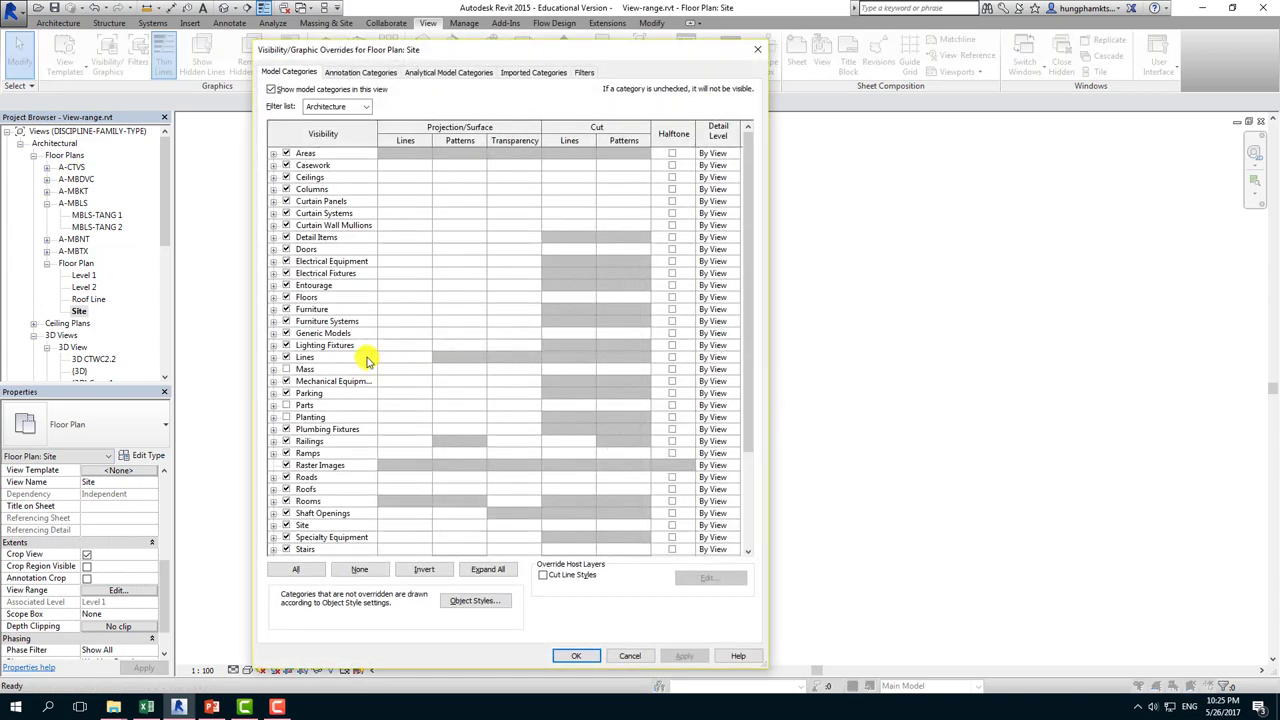
Turn on the Topography category in the Site plan's visibility overrides and apply
{"action": "scroll", "coordinate": [367, 360], "scroll_direction": "down", "scroll_amount": 1}
{"action": "scroll", "coordinate": [367, 360], "scroll_direction": "down", "scroll_amount": 1}
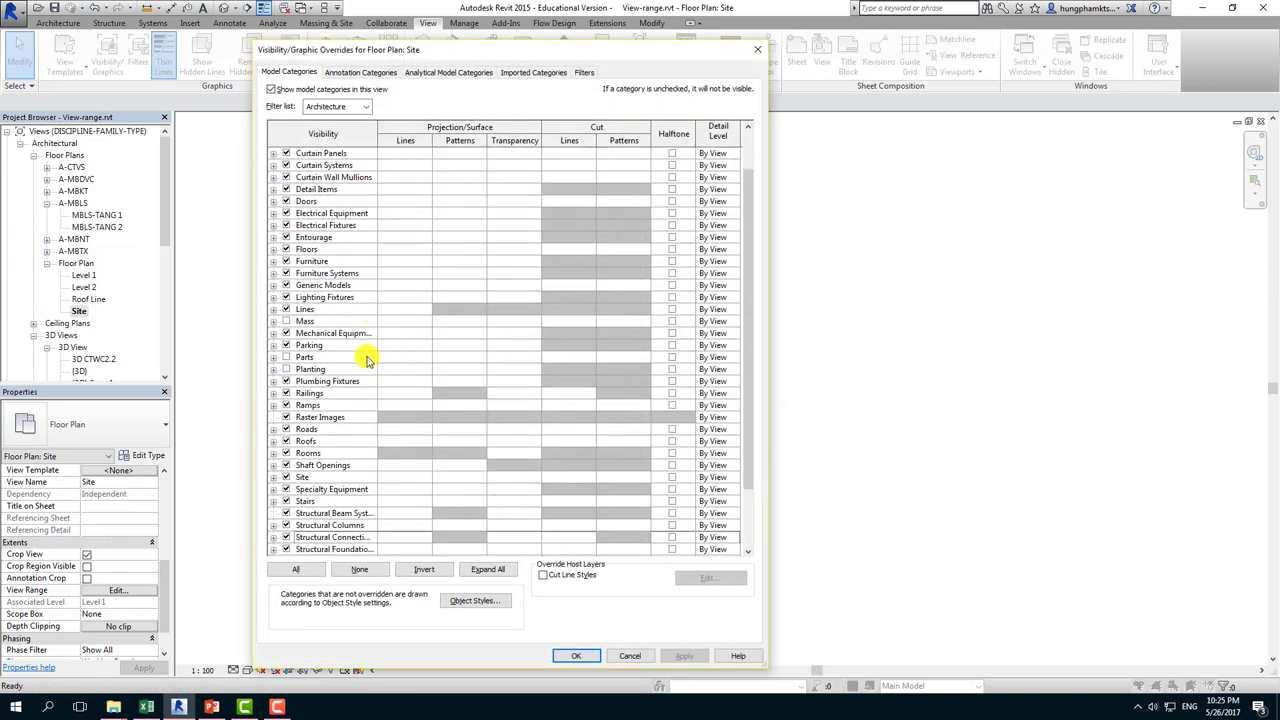
{"action": "scroll", "coordinate": [367, 360], "scroll_direction": "down", "scroll_amount": 2}
{"action": "left_click", "coordinate": [305, 537]}
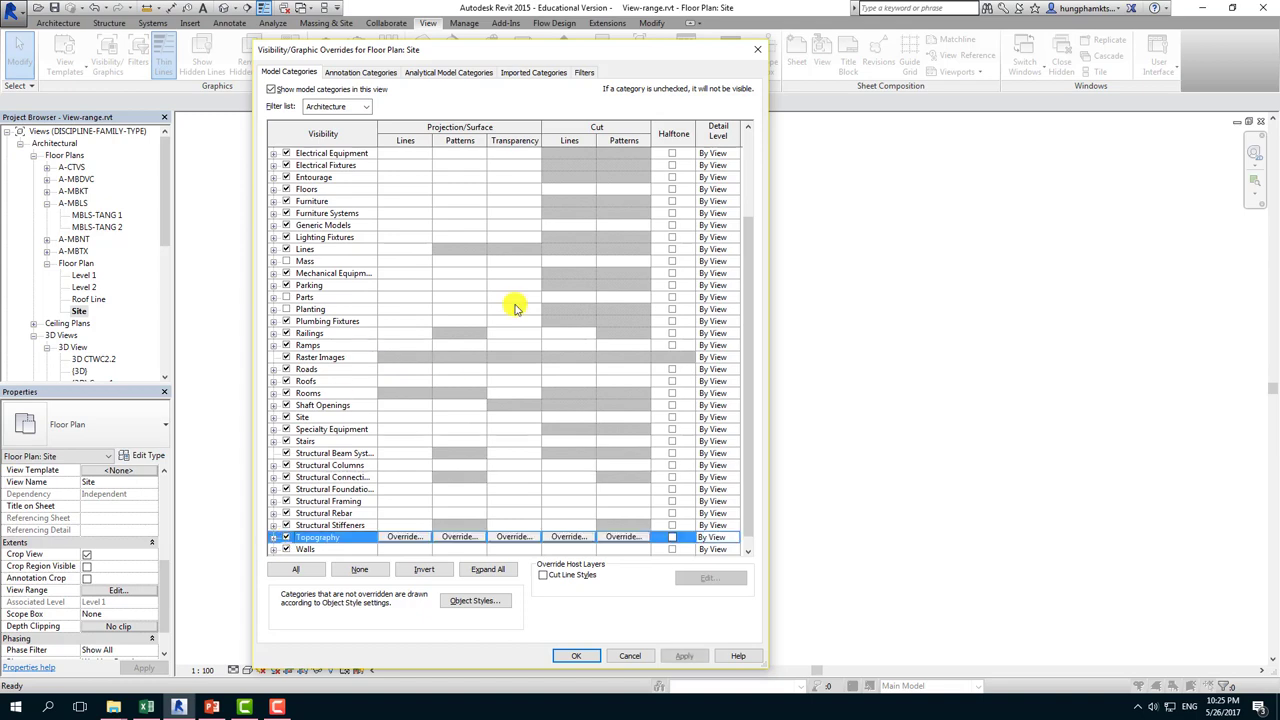
{"action": "left_click_drag", "start_coordinate": [570, 50], "coordinate": [1043, 11]}
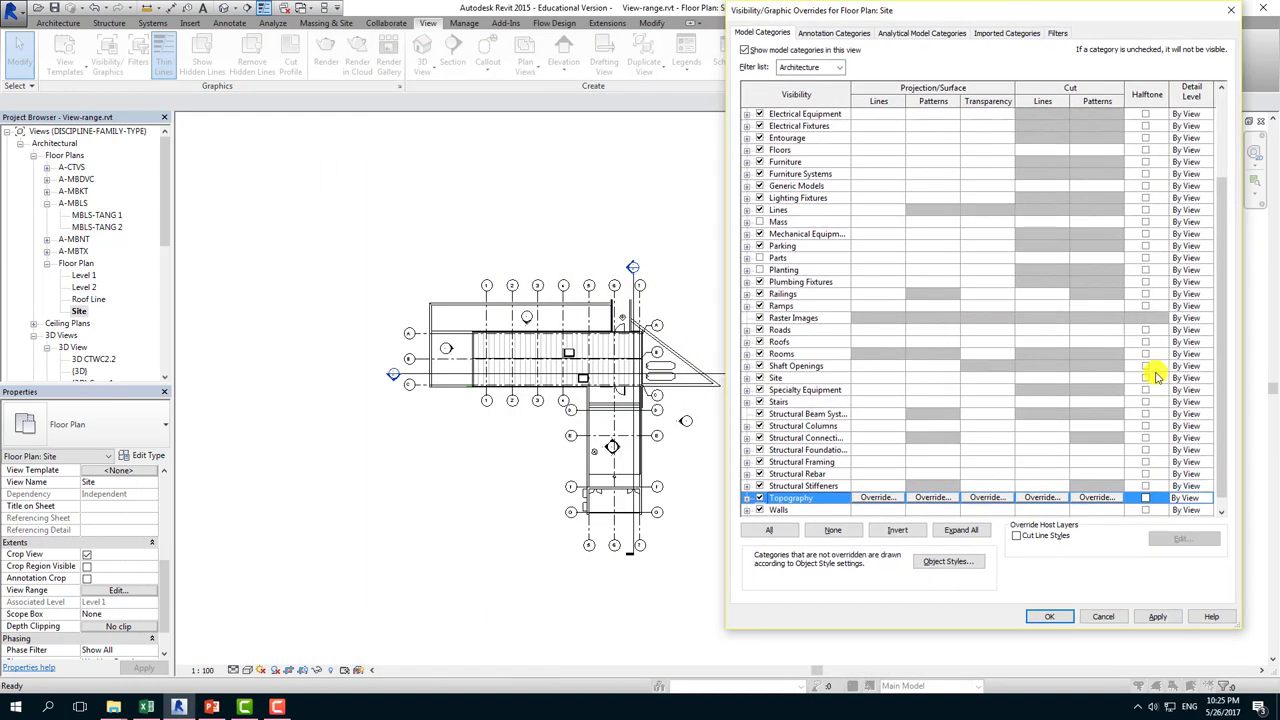
{"action": "left_click", "coordinate": [1157, 617]}
Turn on the Planting and Parts categories, applying each, and close the overrides
{"action": "scroll", "coordinate": [852, 275], "scroll_direction": "up", "scroll_amount": 1}
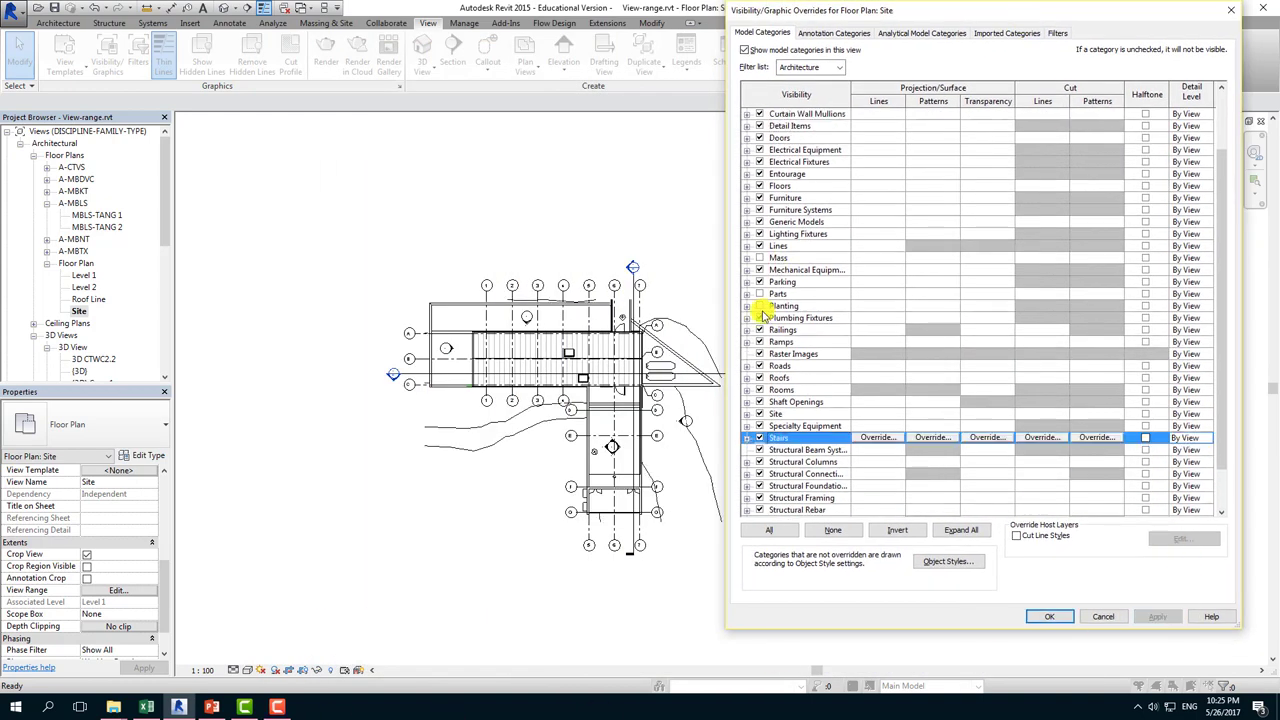
{"action": "left_click", "coordinate": [775, 305]}
{"action": "left_click", "coordinate": [1155, 617]}
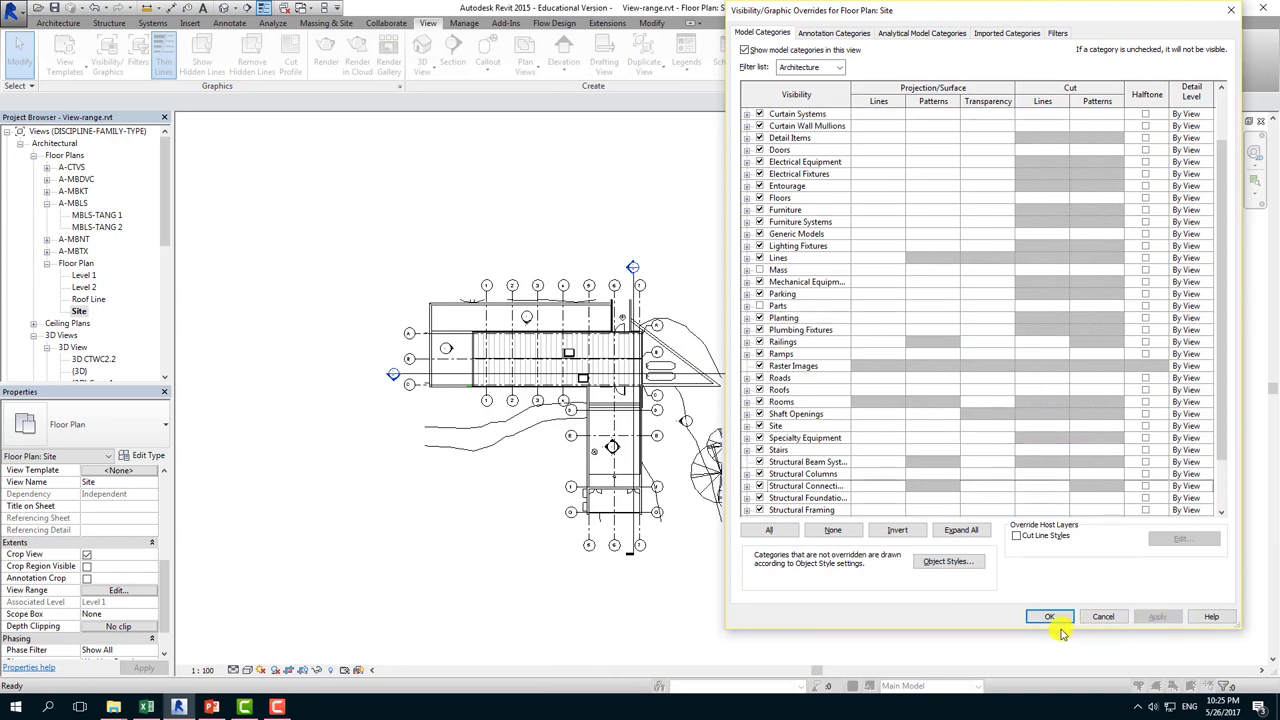
{"action": "left_click", "coordinate": [770, 305]}
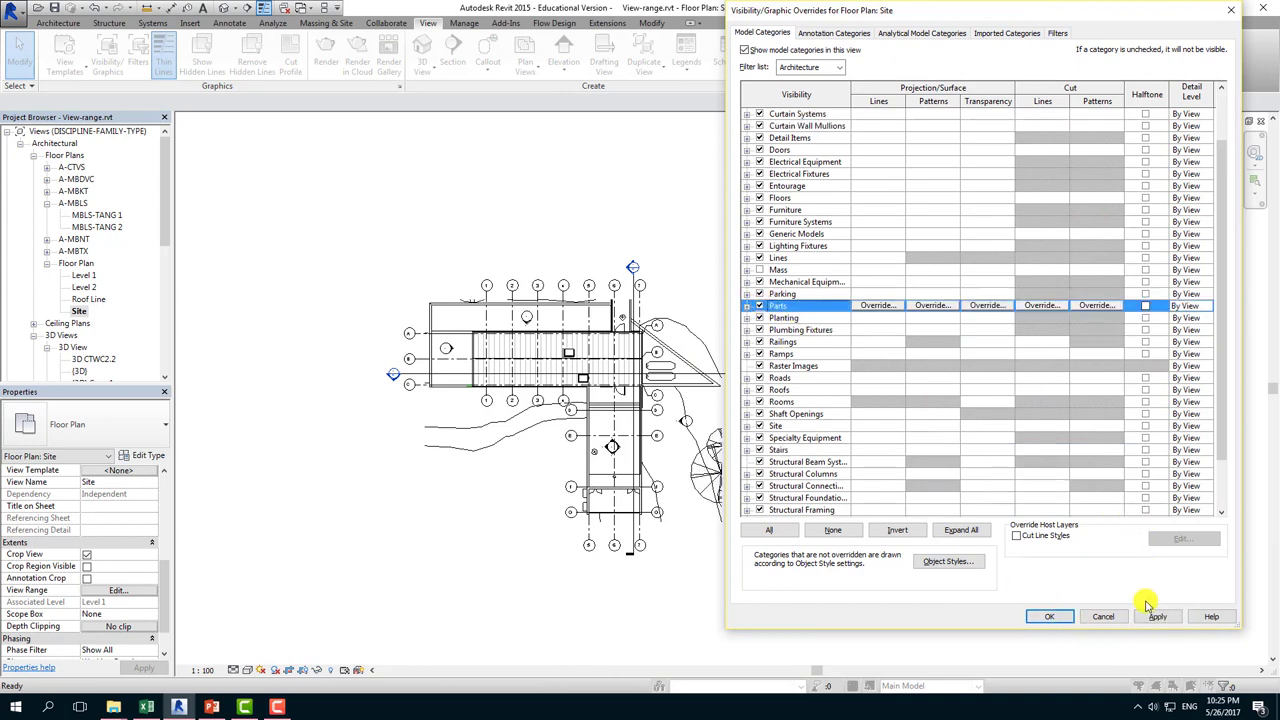
{"action": "left_click", "coordinate": [1157, 617]}
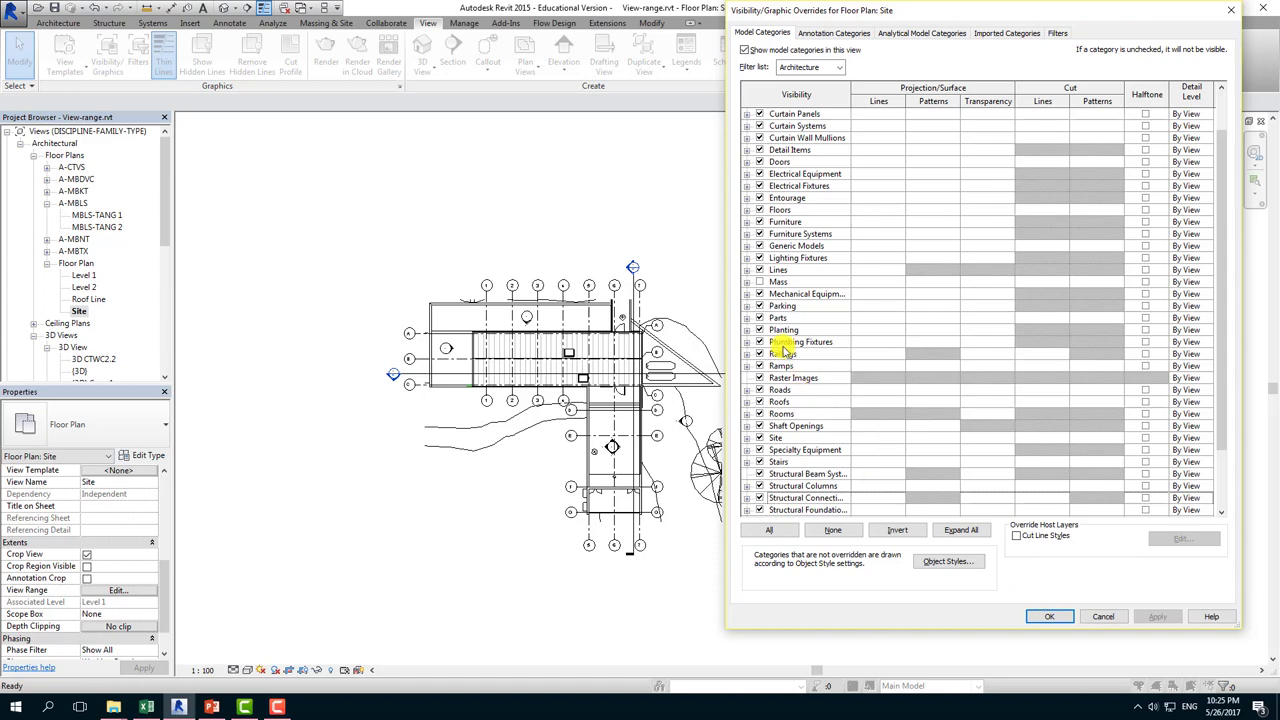
{"action": "scroll", "coordinate": [810, 318], "scroll_direction": "up", "scroll_amount": 2}
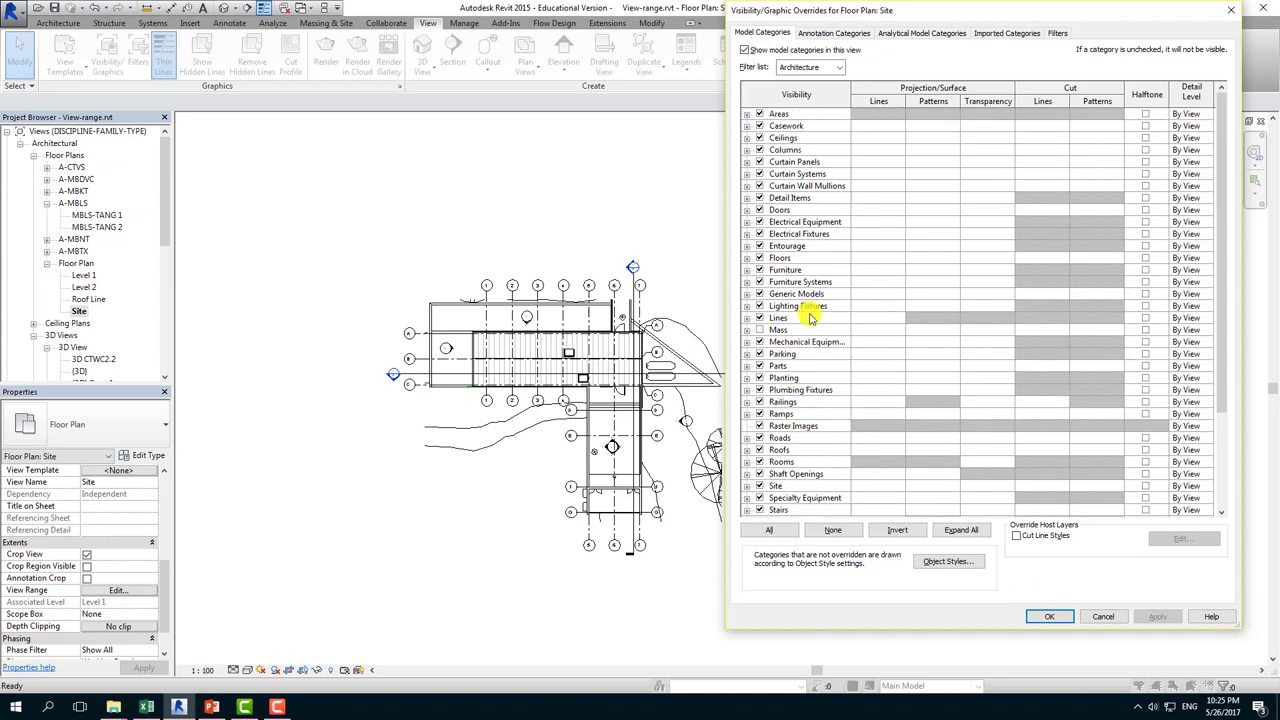
{"action": "left_click", "coordinate": [1049, 616]}
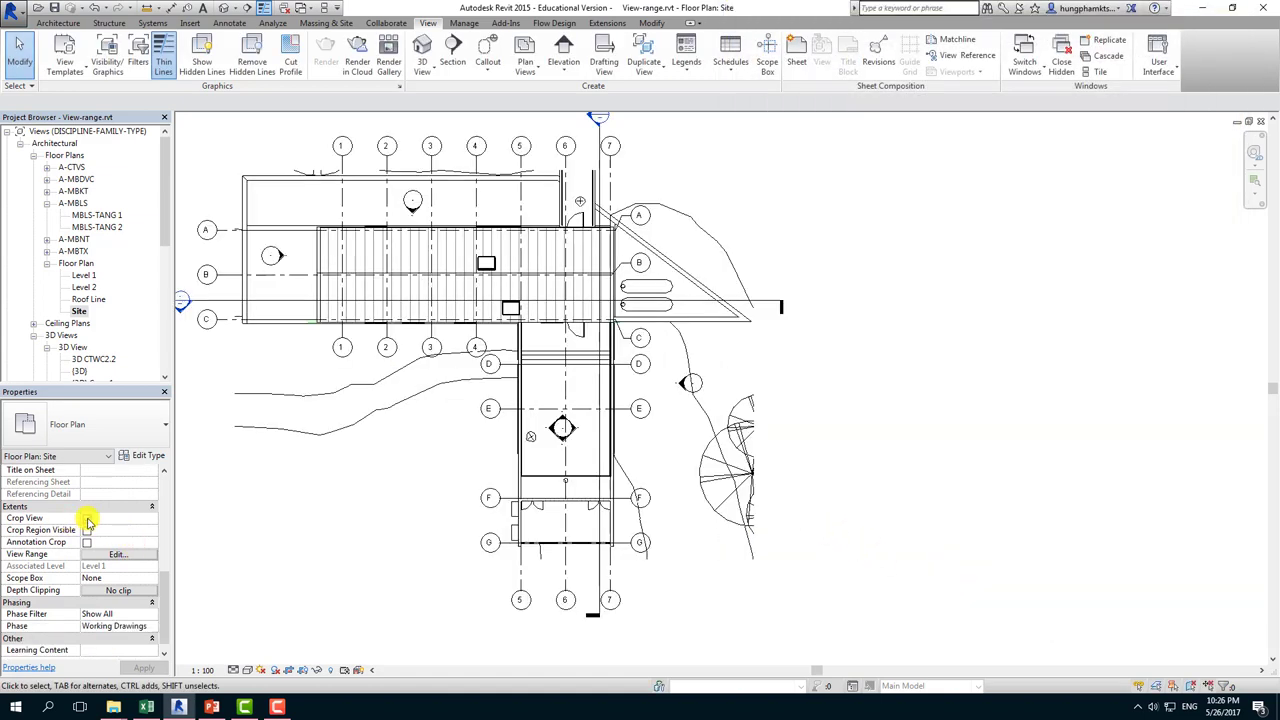
{"action": "left_click", "coordinate": [87, 518]}
{"action": "scroll", "coordinate": [708, 491], "scroll_direction": "down", "scroll_amount": 3}
{"action": "scroll", "coordinate": [755, 397], "scroll_direction": "down", "scroll_amount": 2}
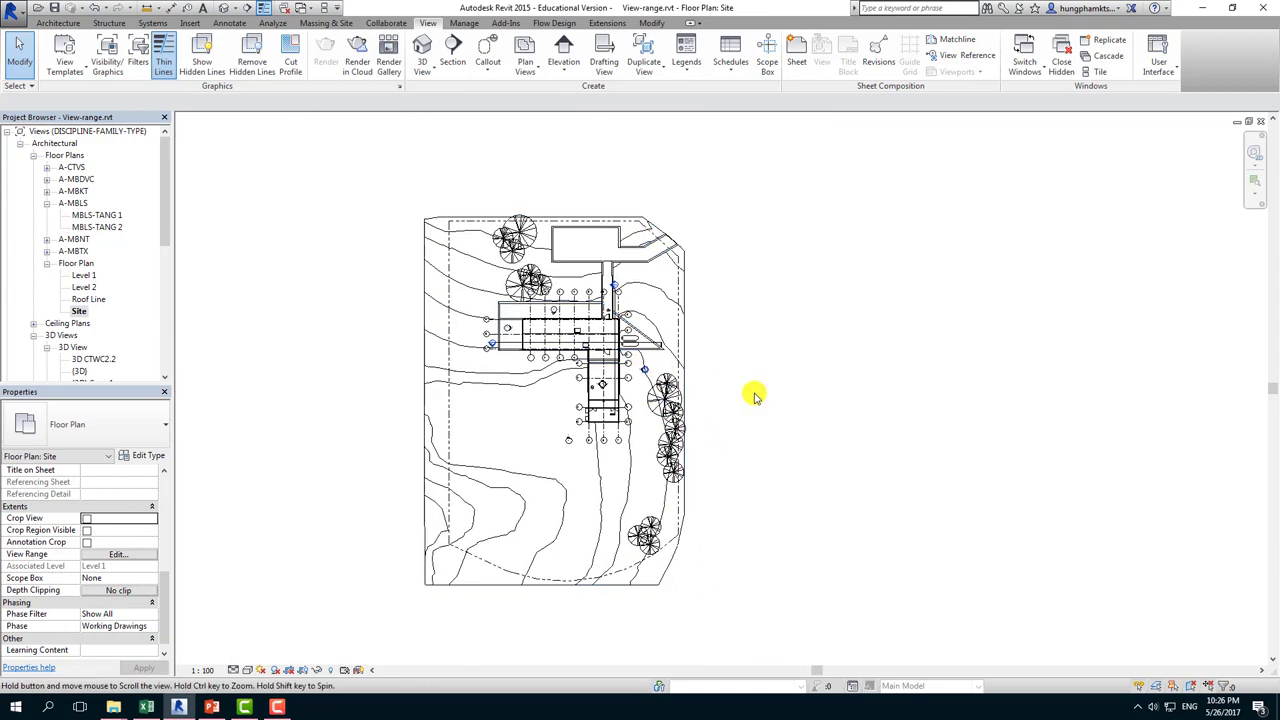
{"action": "scroll", "coordinate": [699, 287], "scroll_direction": "up", "scroll_amount": 2}
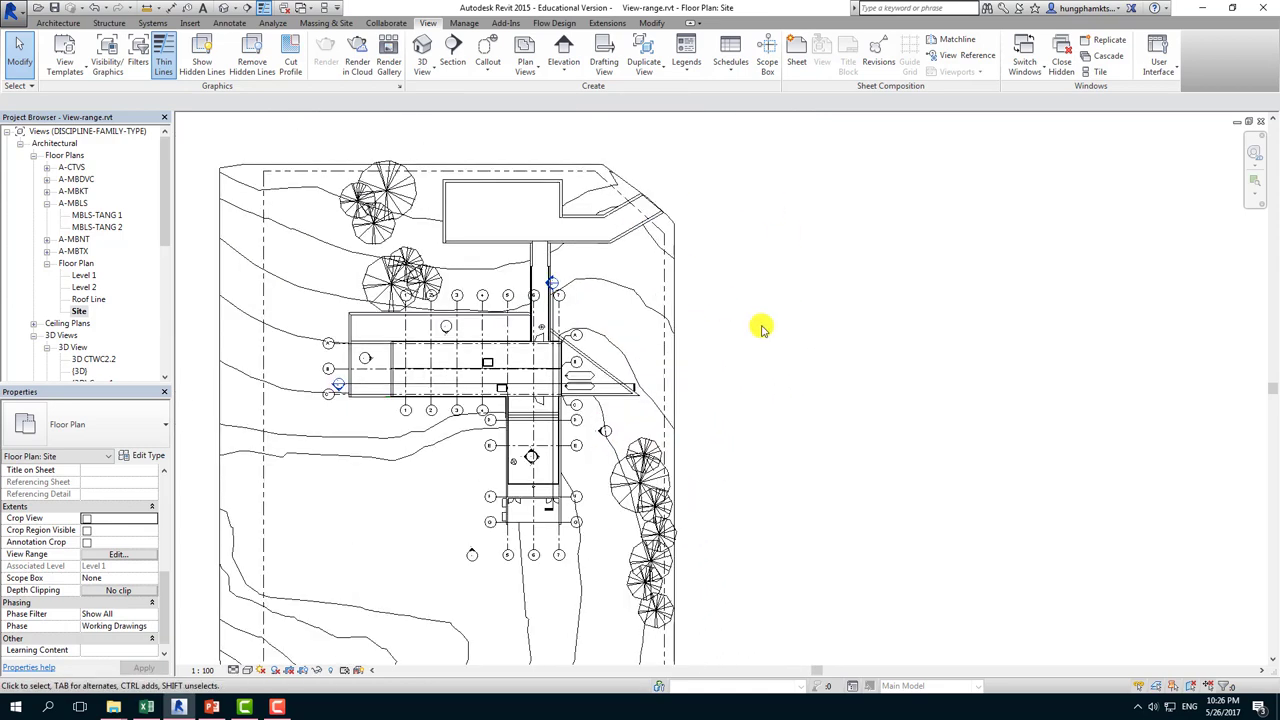
{"action": "scroll", "coordinate": [760, 325], "scroll_direction": "up", "scroll_amount": 1}
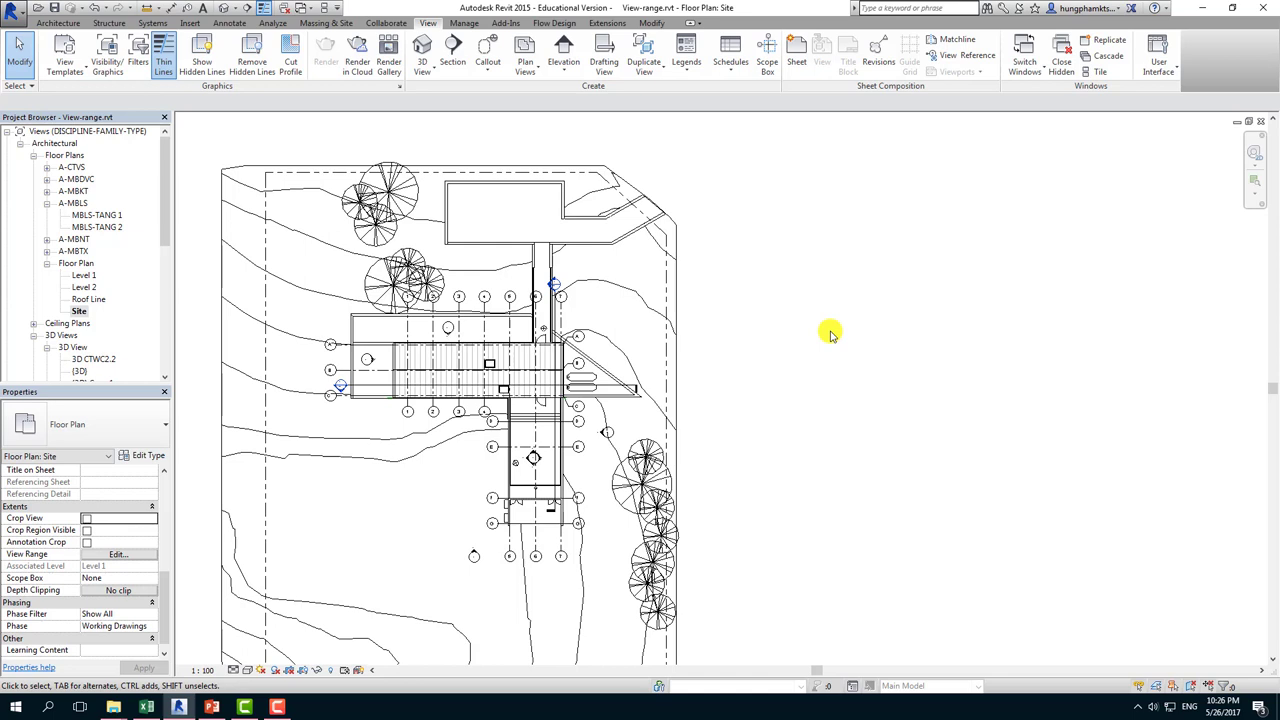
{"action": "right_click", "coordinate": [864, 377]}
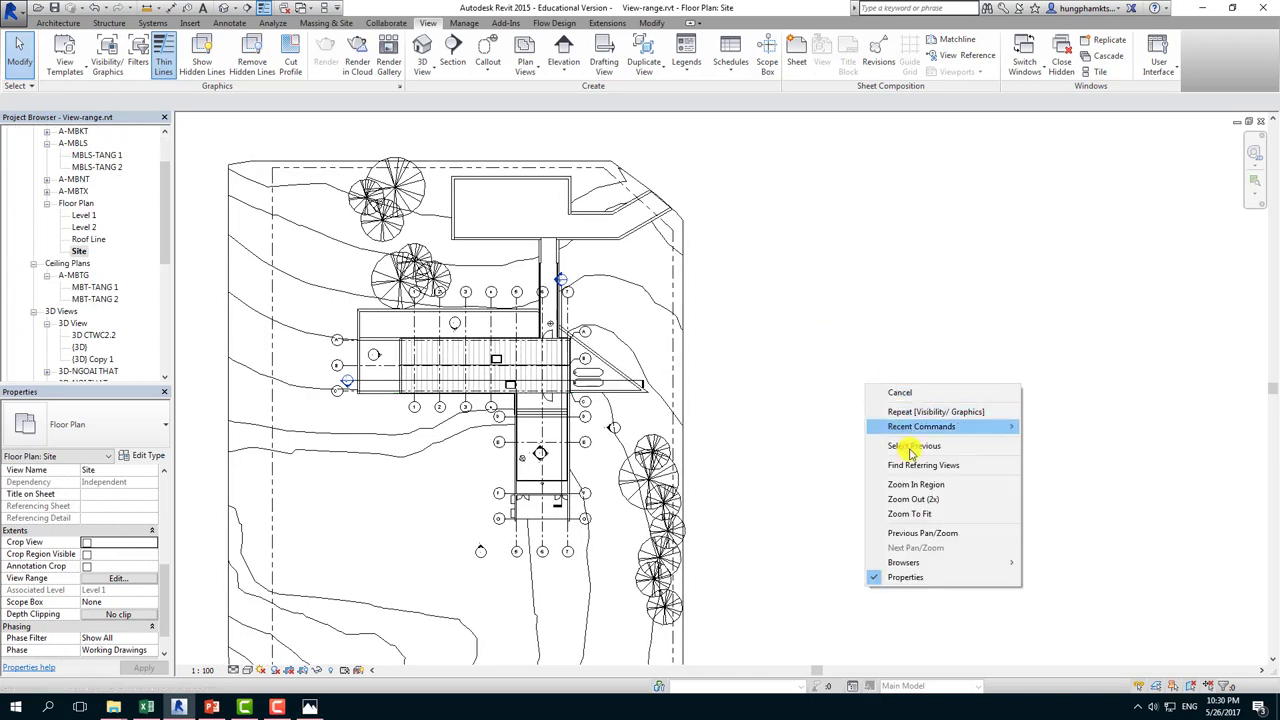
{"action": "left_click", "coordinate": [921, 516]}
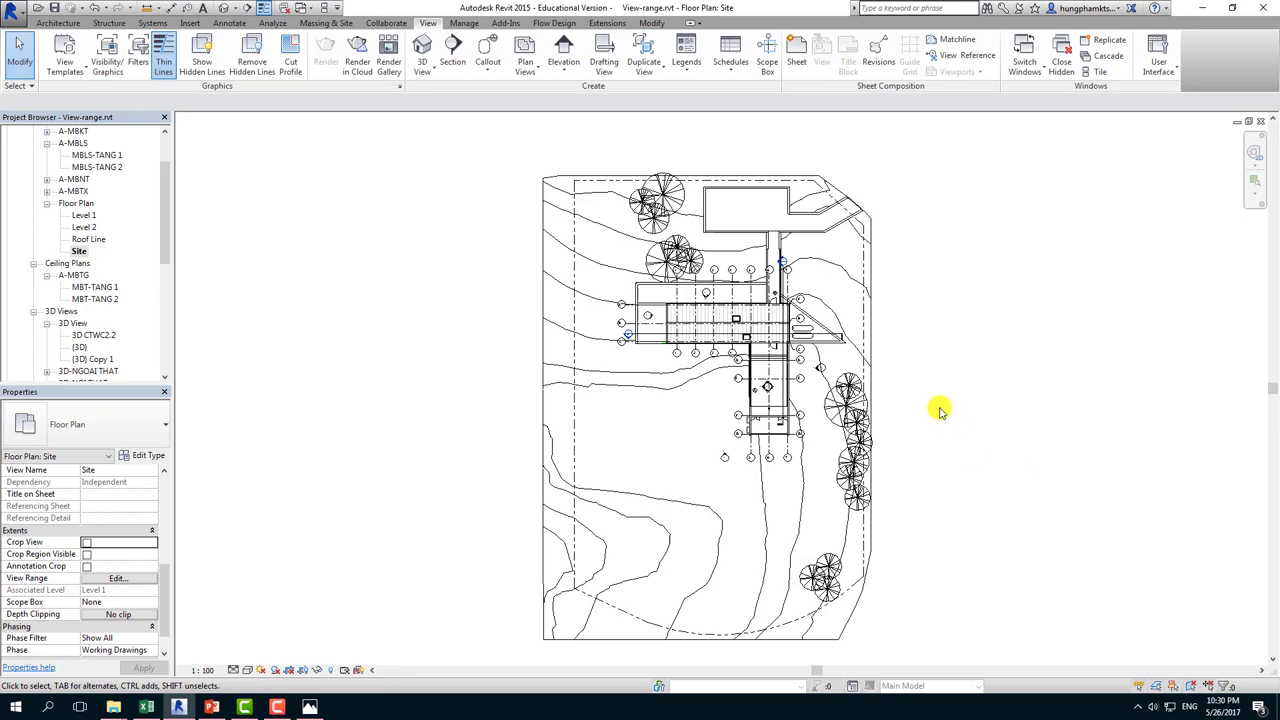
{"action": "scroll", "coordinate": [940, 405], "scroll_direction": "up", "scroll_amount": 1}
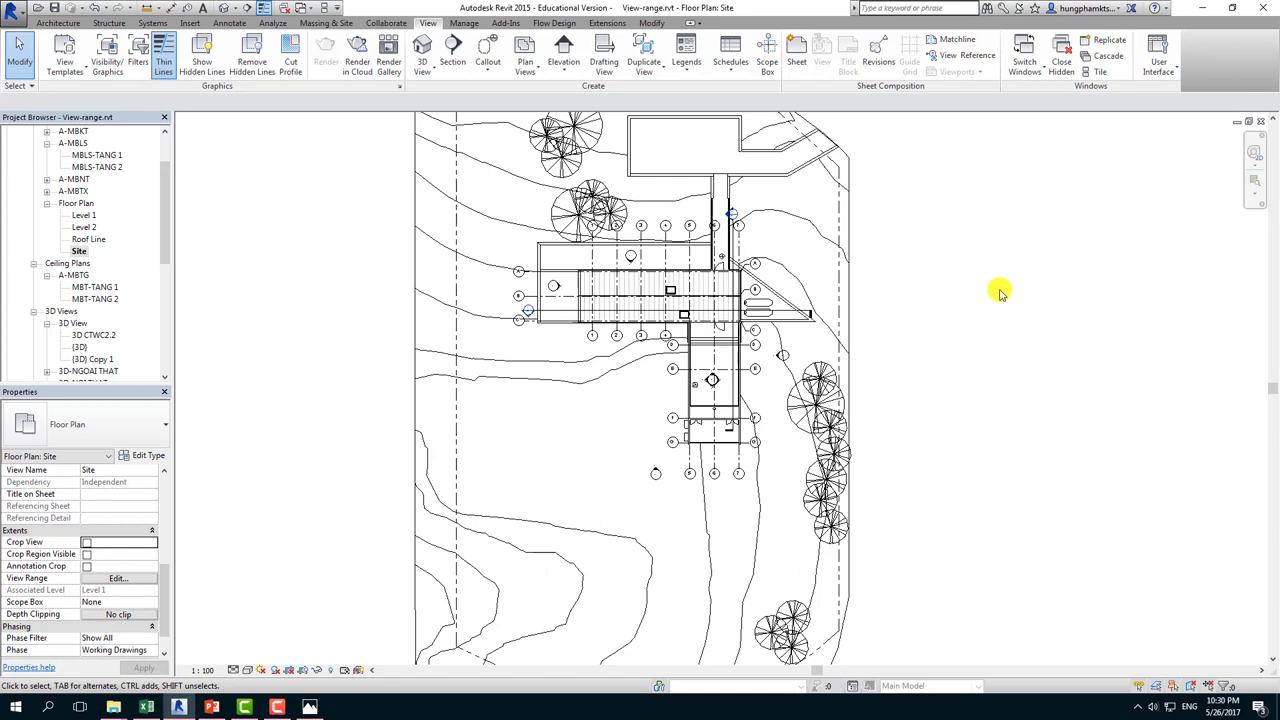
{"action": "left_click", "coordinate": [310, 706]}
{"action": "scroll", "coordinate": [845, 318], "scroll_direction": "up", "scroll_amount": 1}
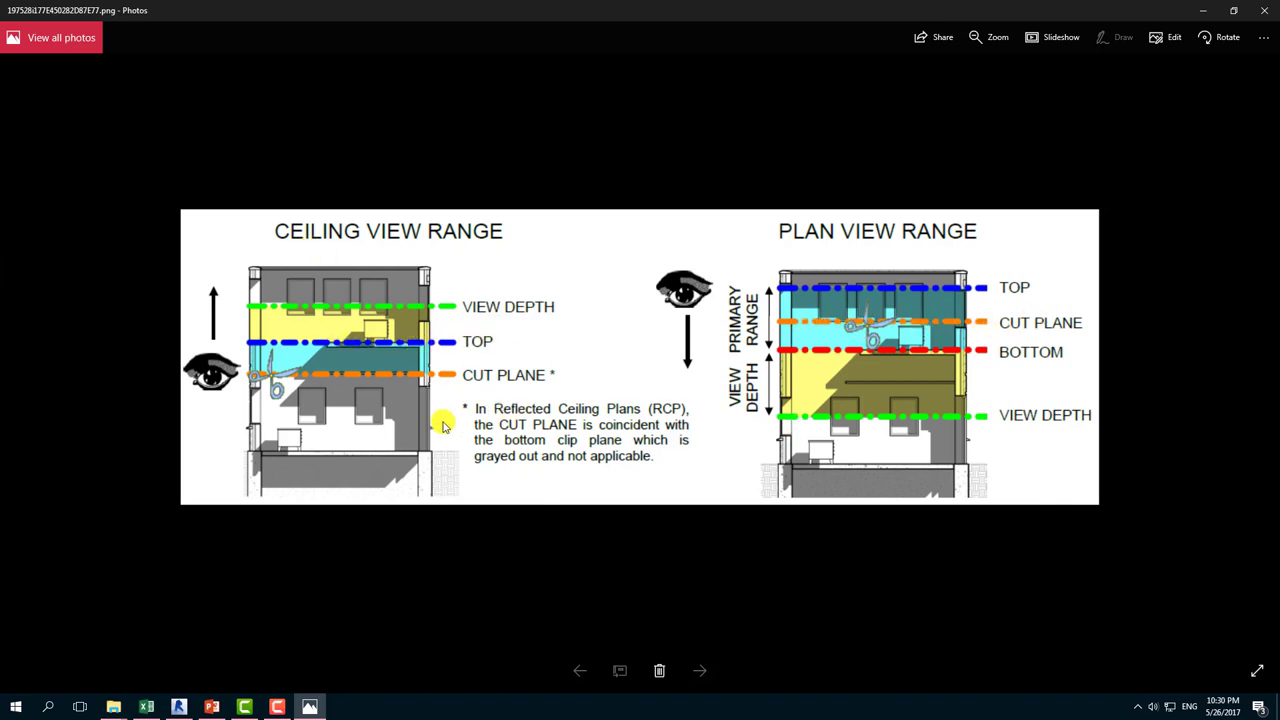
{"action": "left_click", "coordinate": [185, 708]}
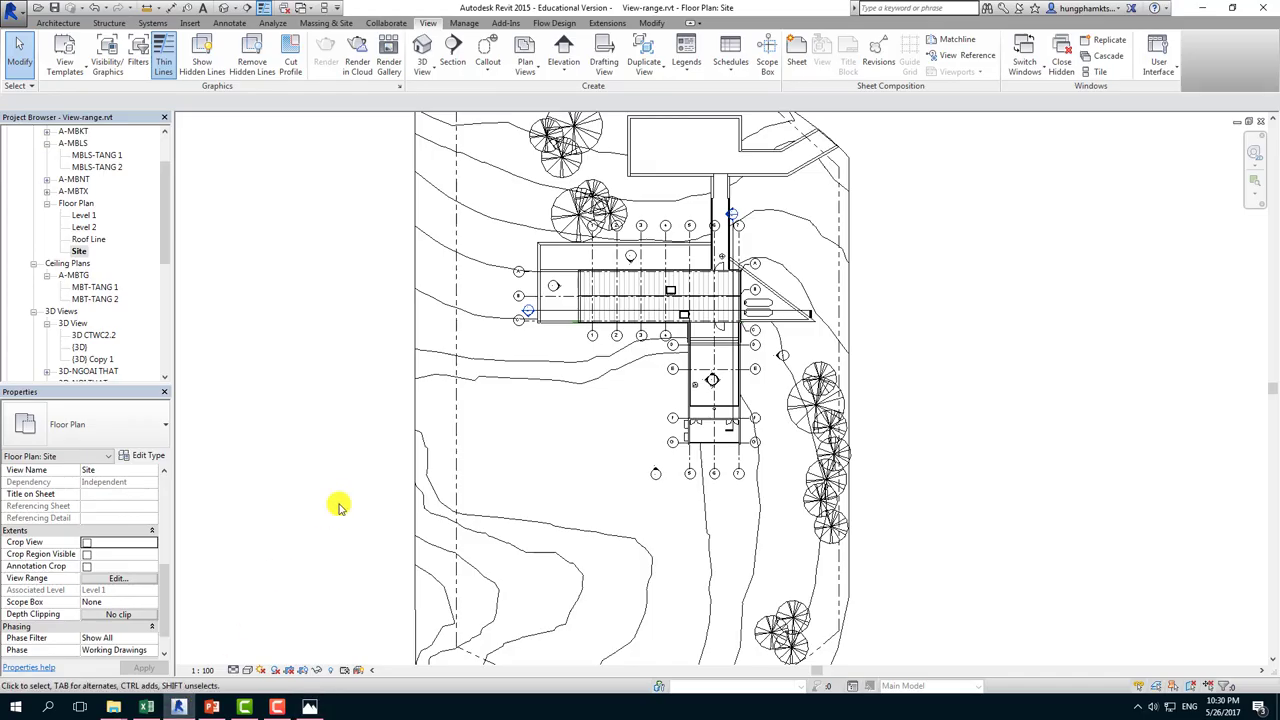
Open the MBT-TANG 1 ceiling plan and show its View Range (Top Level 2 offset 0, cut plane 2300)
{"action": "left_click", "coordinate": [88, 299]}
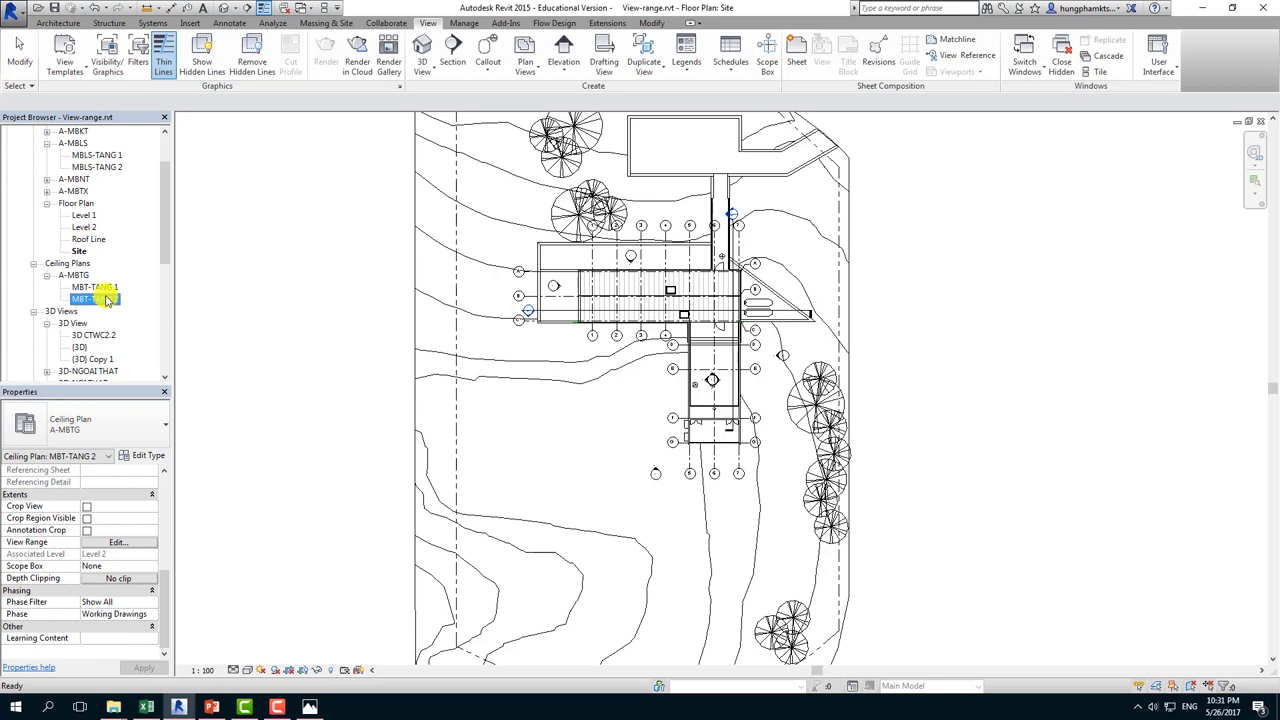
{"action": "double_click", "coordinate": [96, 287]}
{"action": "scroll", "coordinate": [760, 300], "scroll_direction": "up", "scroll_amount": 2}
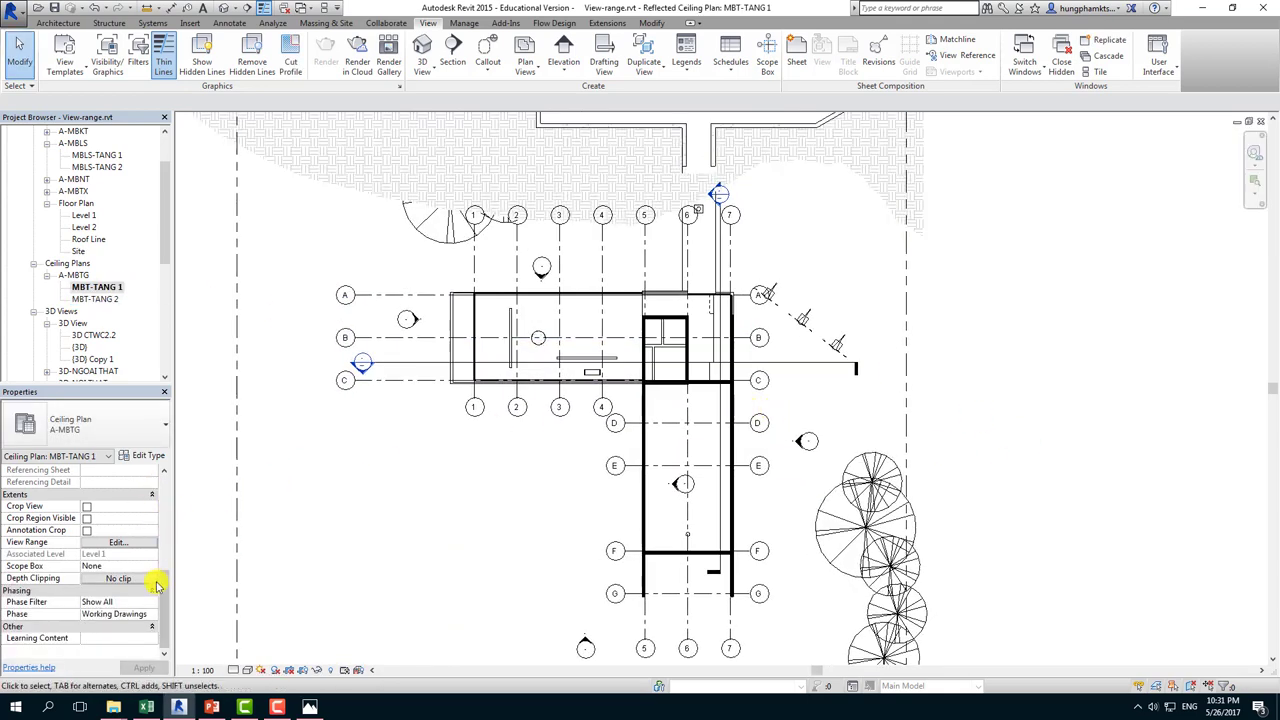
{"action": "left_click", "coordinate": [117, 542]}
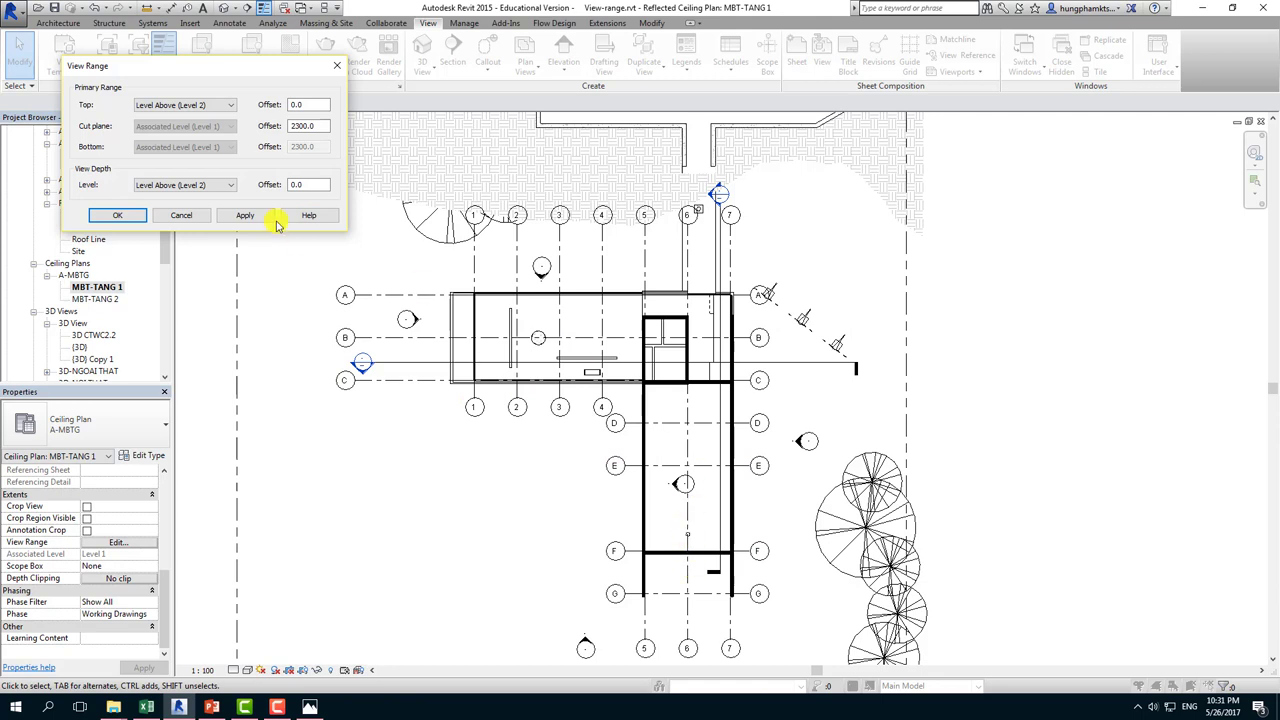
Change the cut plane offset to 1500 and apply it
{"action": "left_click", "coordinate": [308, 126]}
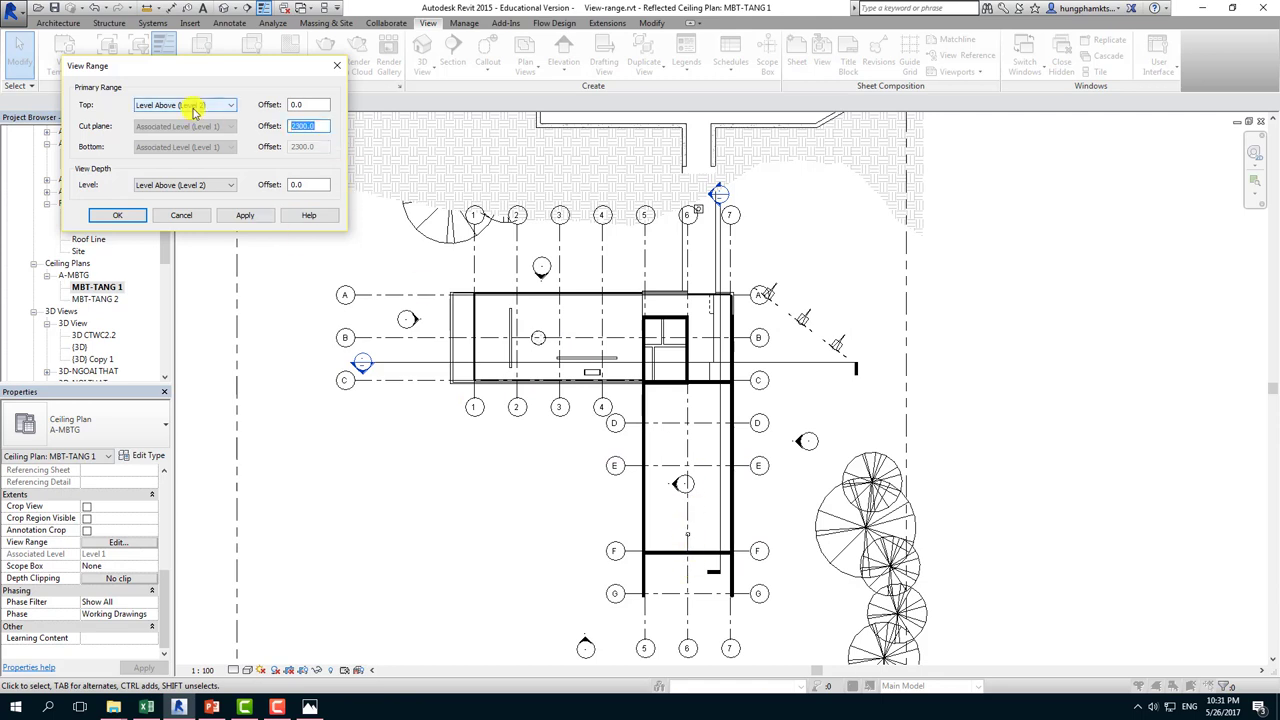
{"action": "type", "text": "1500"}
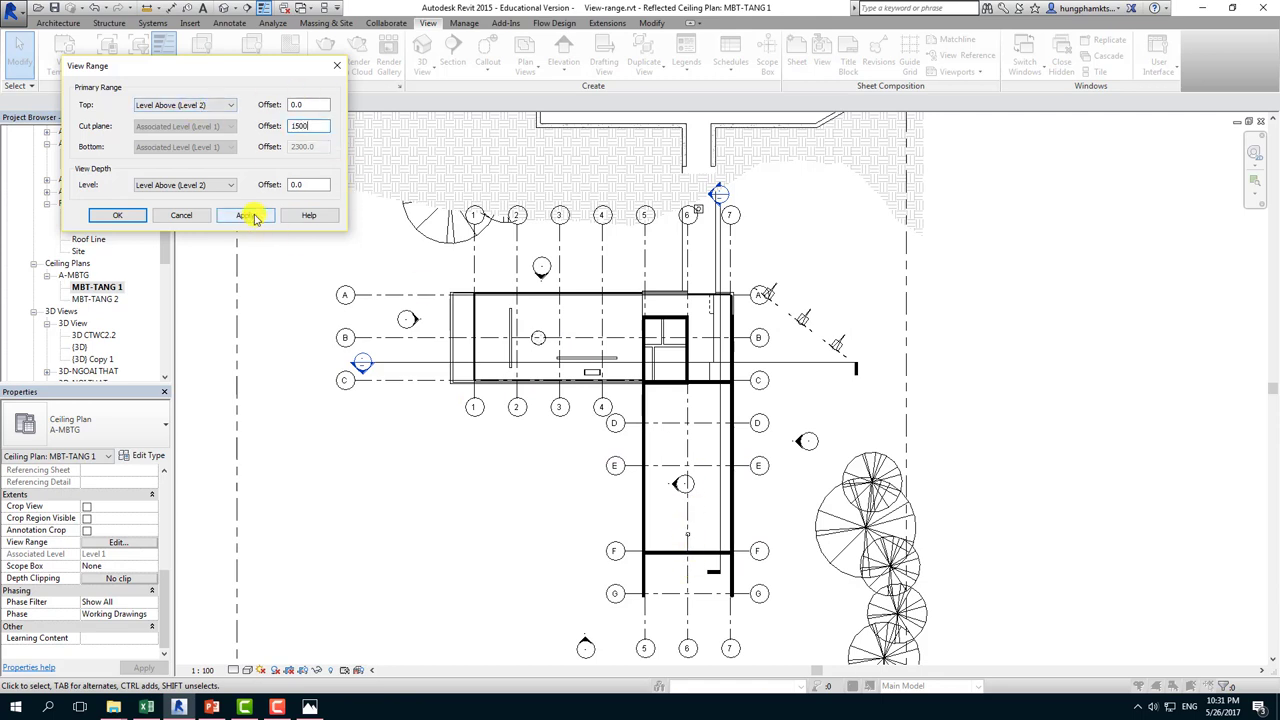
{"action": "left_click", "coordinate": [255, 218]}
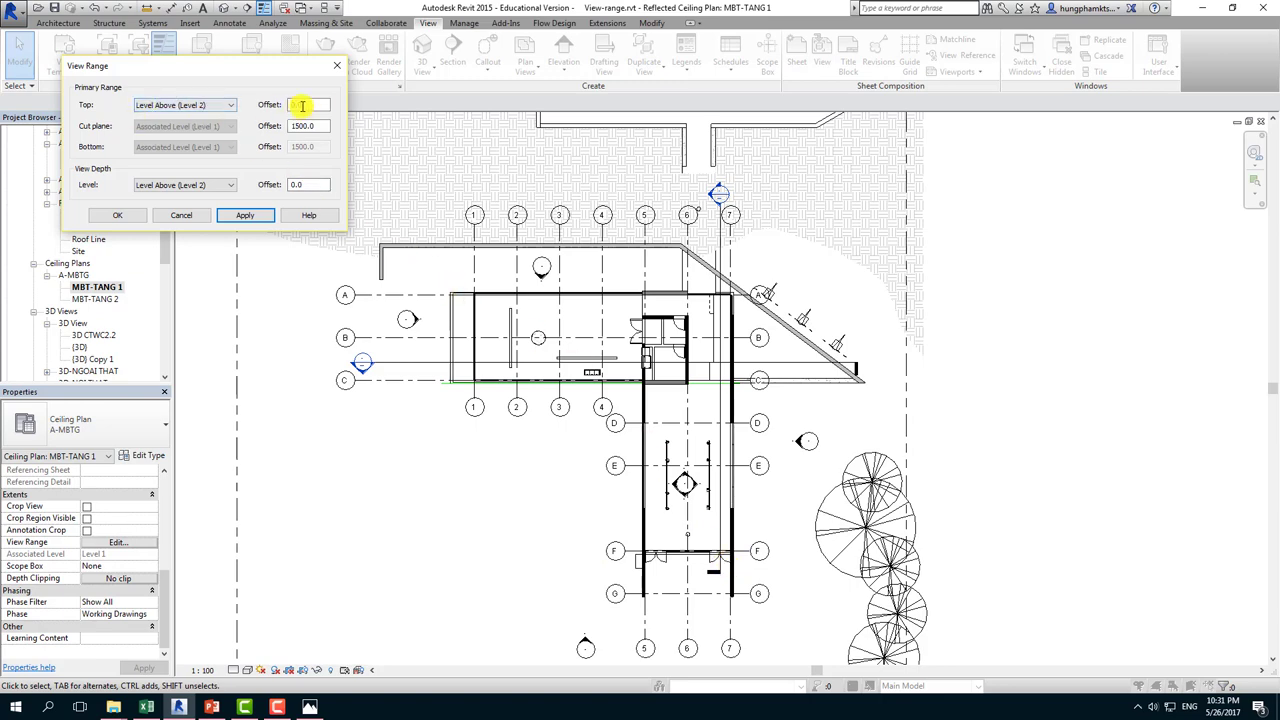
Check the view-range diagram, then set the top offset to 2700 and apply
{"action": "double_click", "coordinate": [302, 105]}
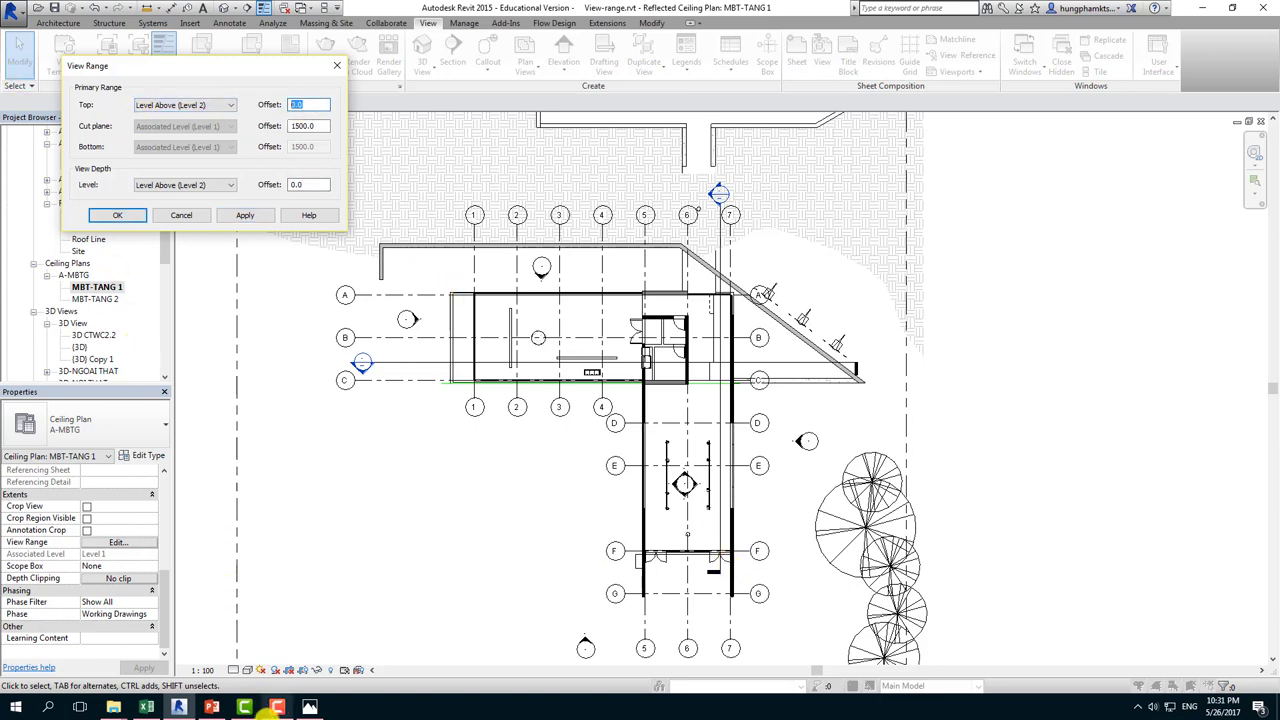
{"action": "left_click", "coordinate": [309, 707]}
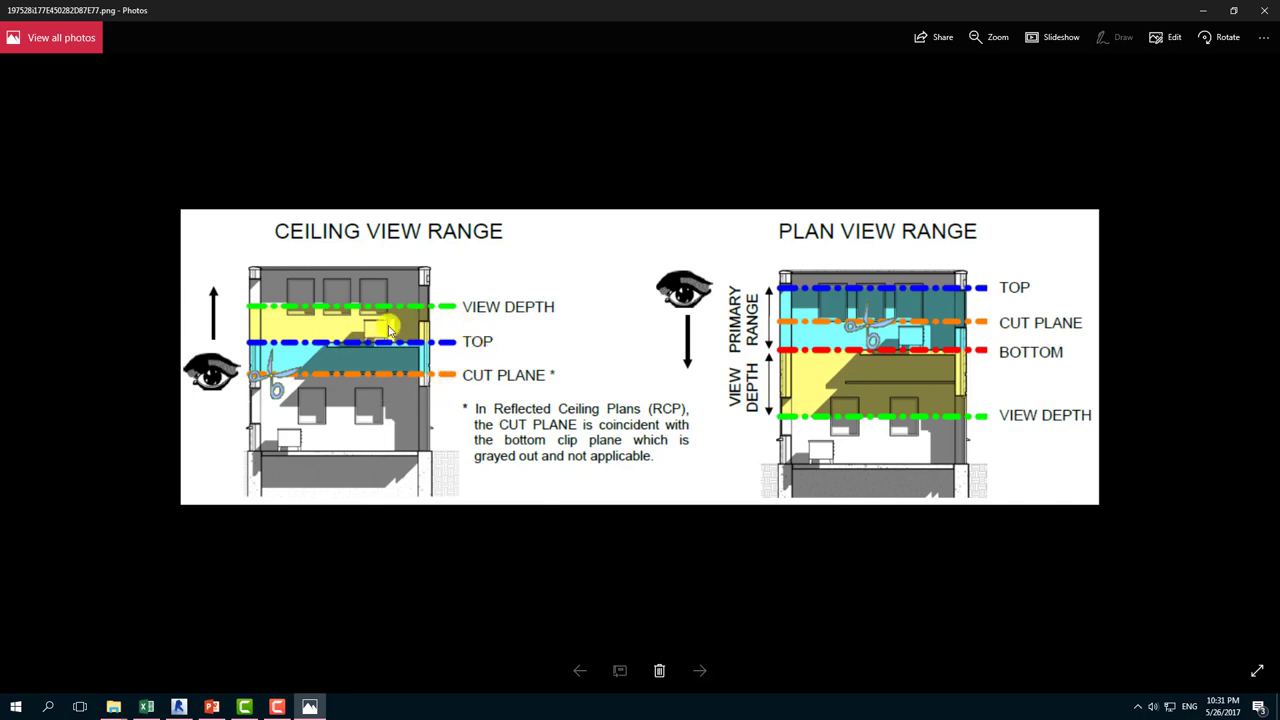
{"action": "left_click", "coordinate": [179, 707]}
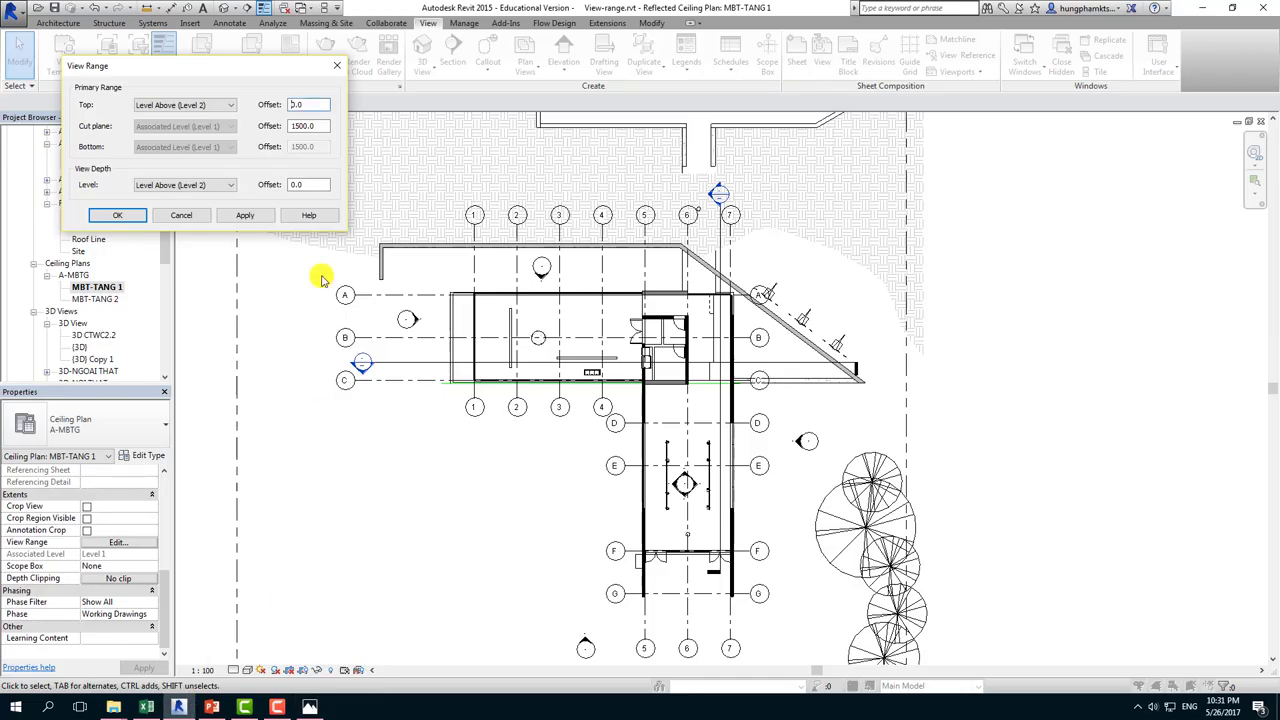
{"action": "double_click", "coordinate": [305, 104]}
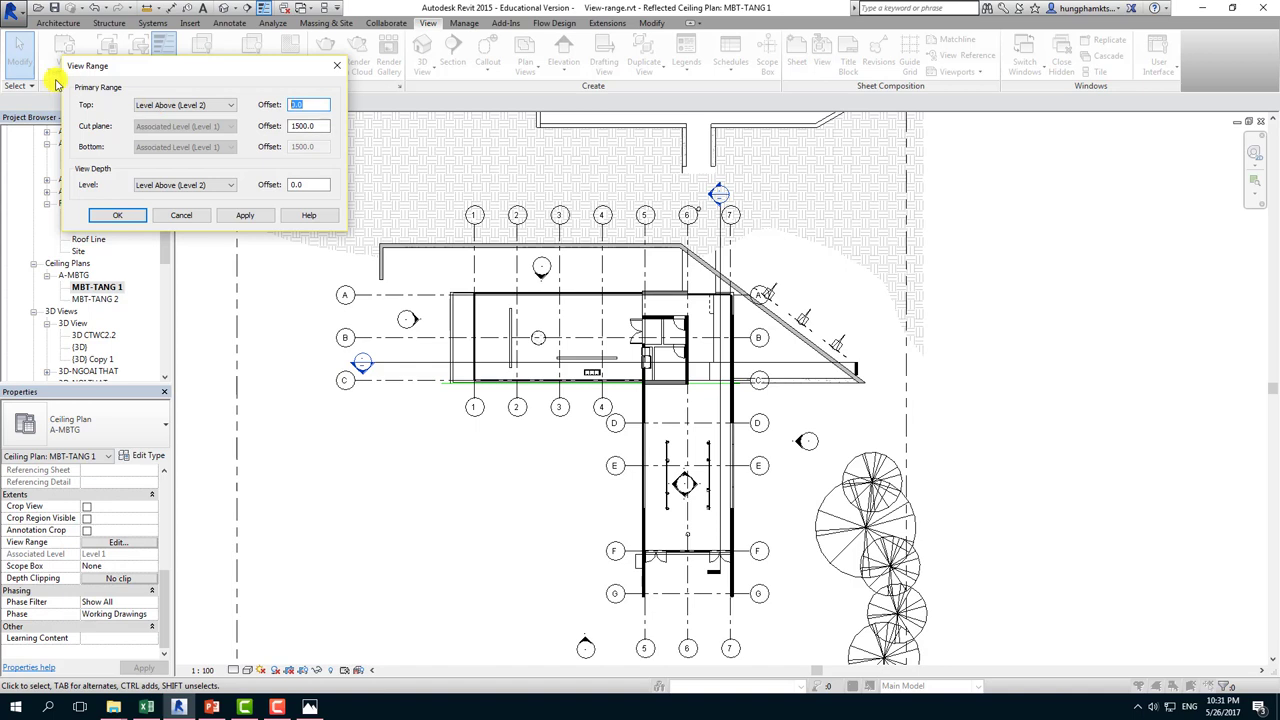
{"action": "type", "text": "2700"}
{"action": "left_click", "coordinate": [245, 215]}
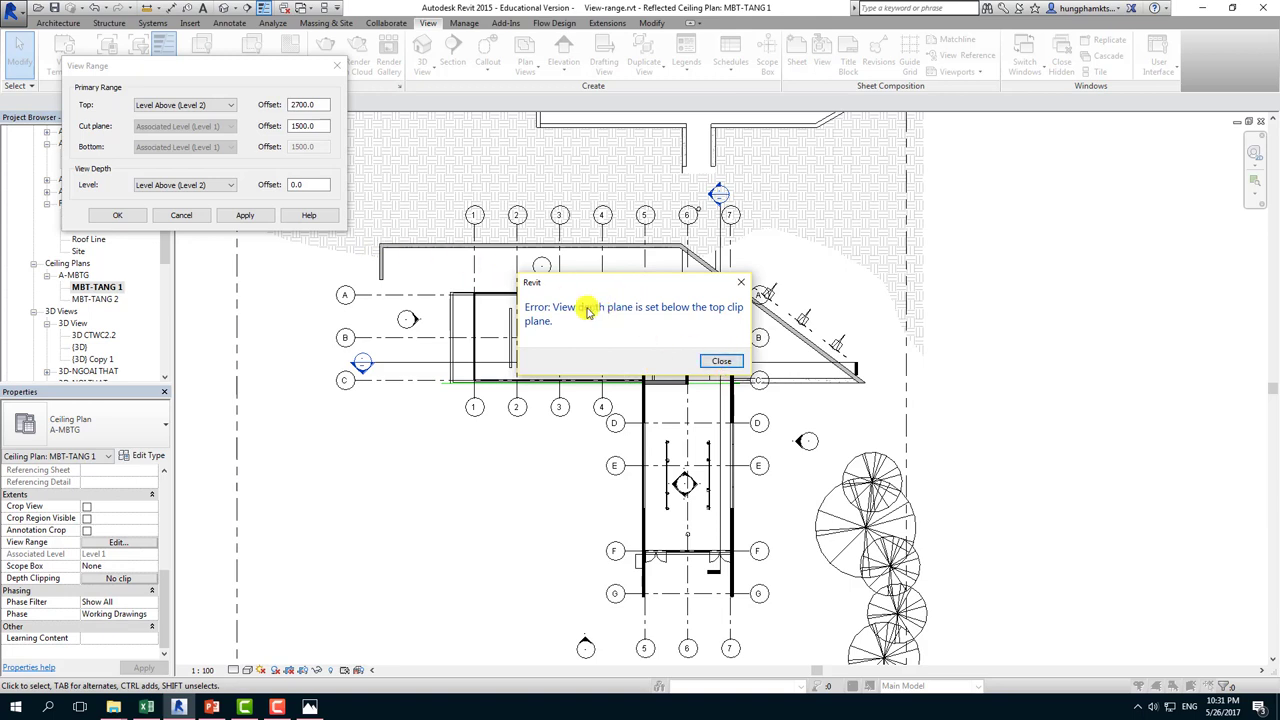
Clear the view depth error, set view depth offset 2700, apply and close
{"action": "left_click", "coordinate": [740, 282]}
{"action": "left_click_drag", "start_coordinate": [313, 186], "coordinate": [244, 180]}
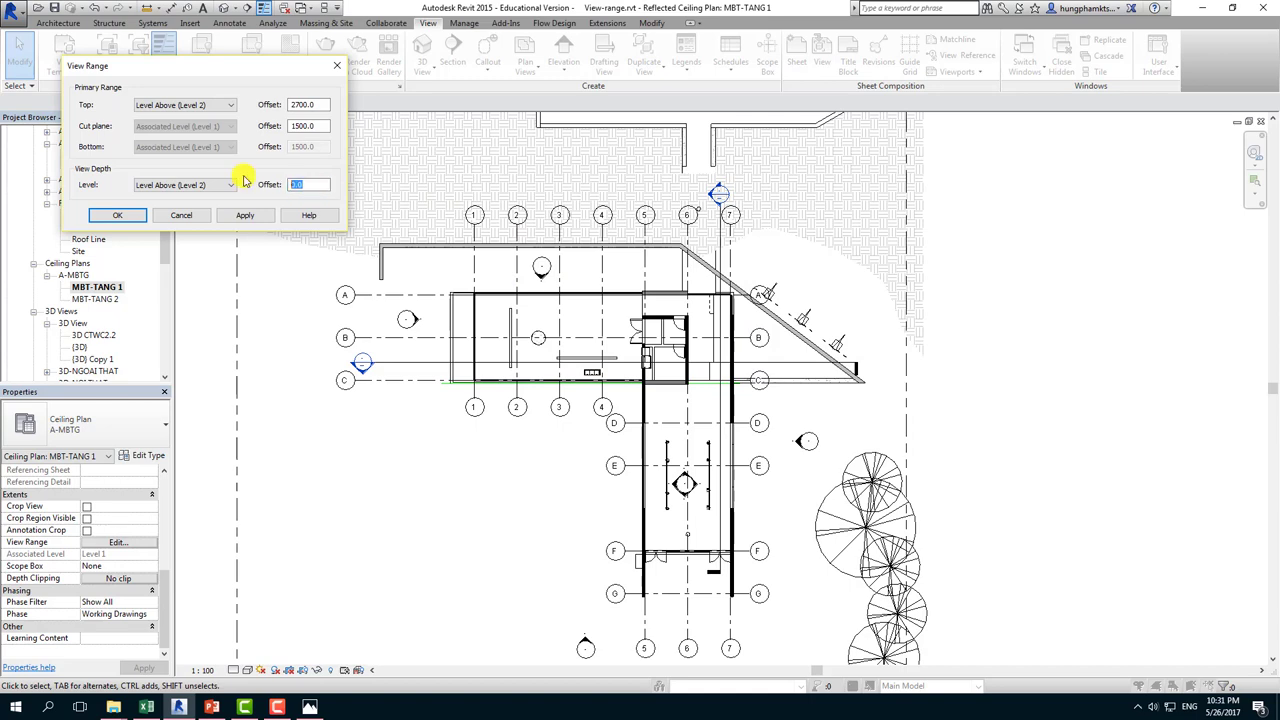
{"action": "type", "text": "2700"}
{"action": "left_click", "coordinate": [262, 219]}
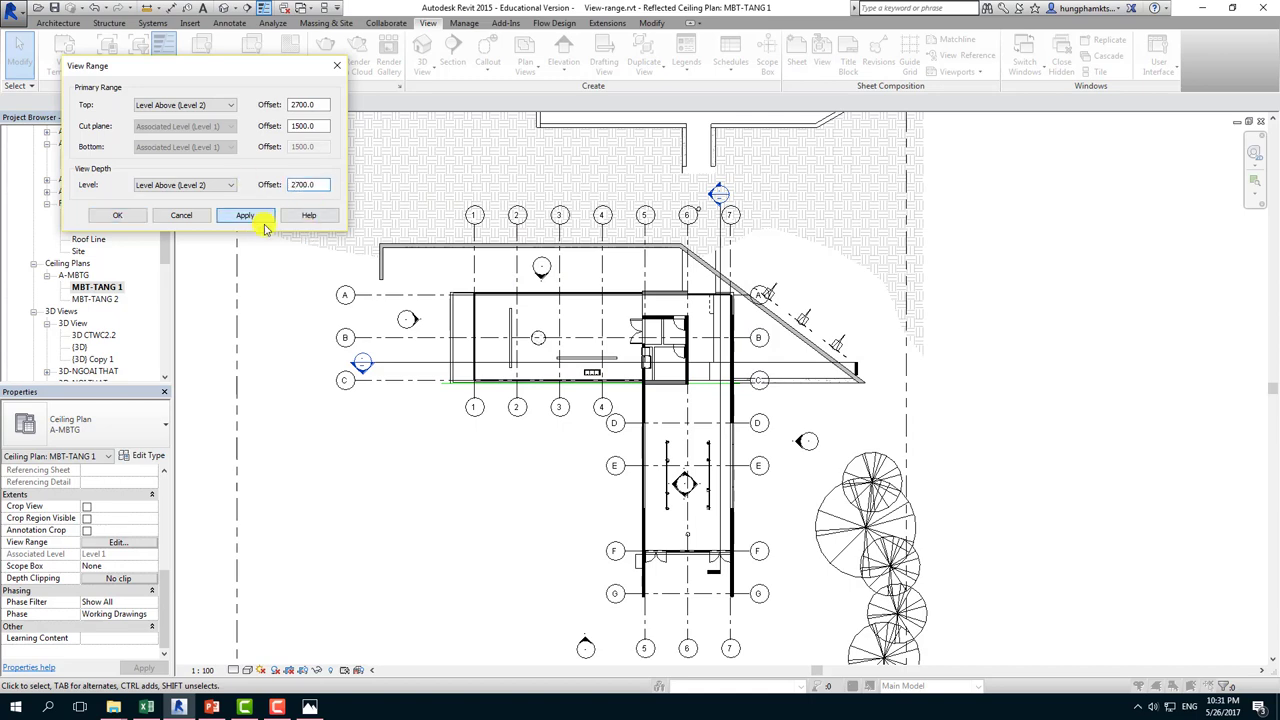
{"action": "left_click", "coordinate": [117, 215]}
Zoom around the updated MBT-TANG 1 ceiling plan, then reopen the view-range diagram in Photos
{"action": "scroll", "coordinate": [640, 410], "scroll_direction": "up", "scroll_amount": 3}
{"action": "scroll", "coordinate": [663, 383], "scroll_direction": "up", "scroll_amount": 2}
{"action": "scroll", "coordinate": [660, 395], "scroll_direction": "down", "scroll_amount": 2}
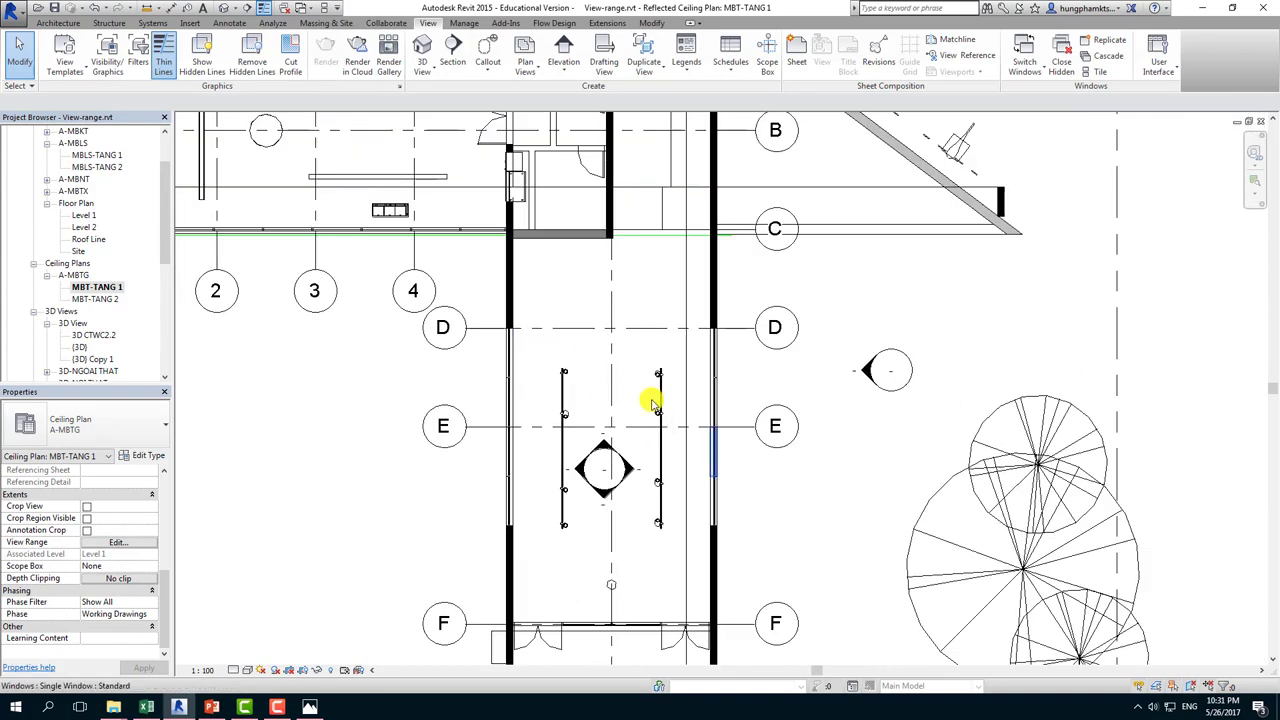
{"action": "scroll", "coordinate": [645, 375], "scroll_direction": "up", "scroll_amount": 1}
{"action": "scroll", "coordinate": [633, 355], "scroll_direction": "down", "scroll_amount": 1}
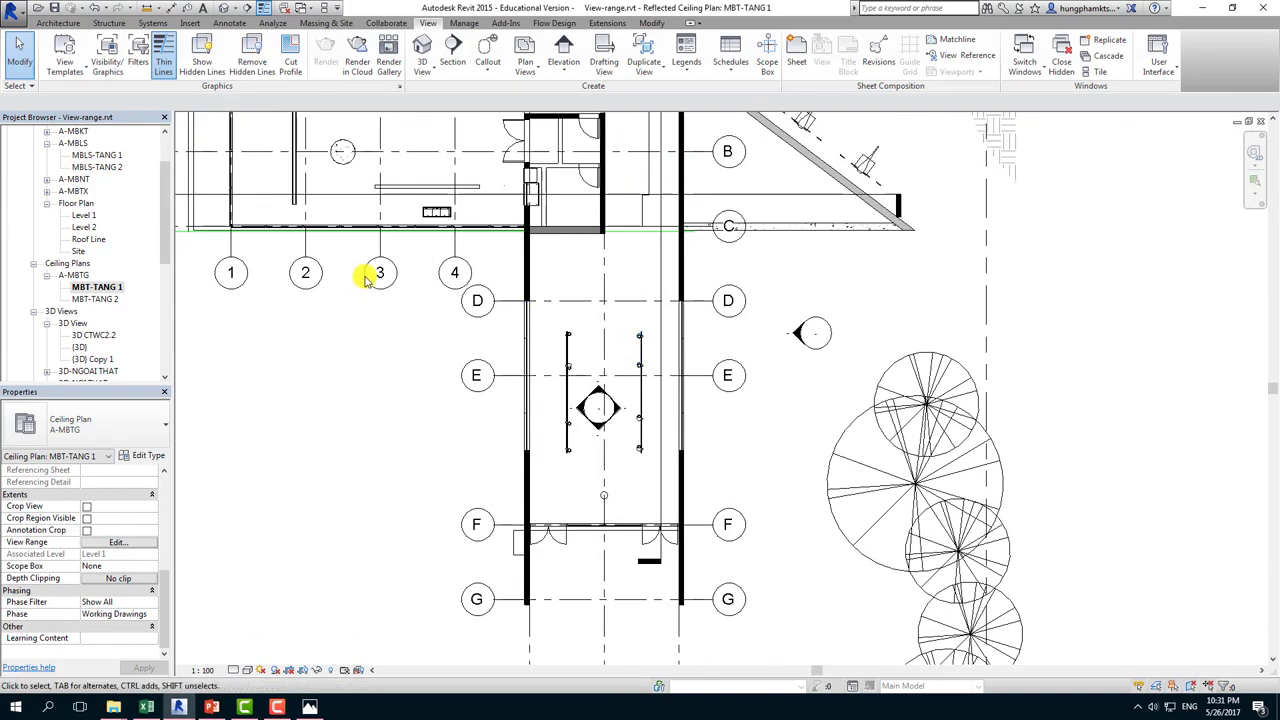
{"action": "scroll", "coordinate": [543, 394], "scroll_direction": "down", "scroll_amount": 1}
{"action": "scroll", "coordinate": [546, 400], "scroll_direction": "down", "scroll_amount": 1}
{"action": "scroll", "coordinate": [548, 402], "scroll_direction": "up", "scroll_amount": 1}
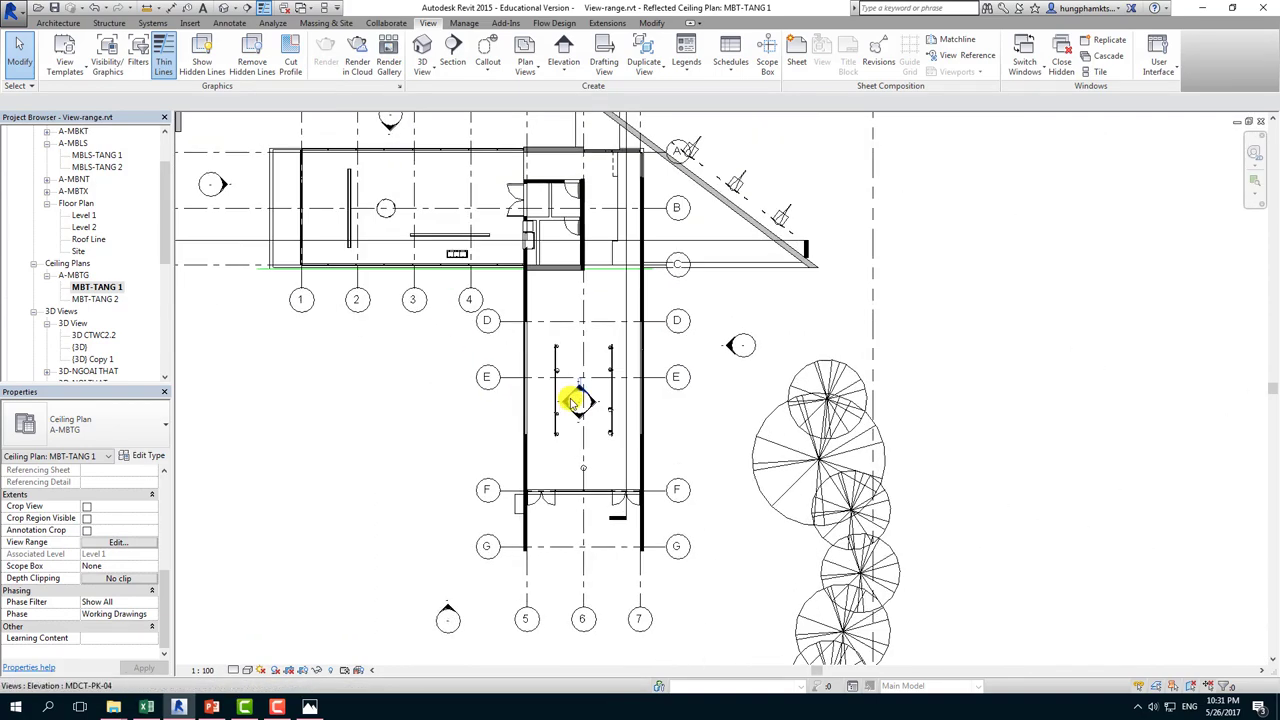
{"action": "scroll", "coordinate": [571, 408], "scroll_direction": "up", "scroll_amount": 1}
{"action": "scroll", "coordinate": [588, 383], "scroll_direction": "down", "scroll_amount": 1}
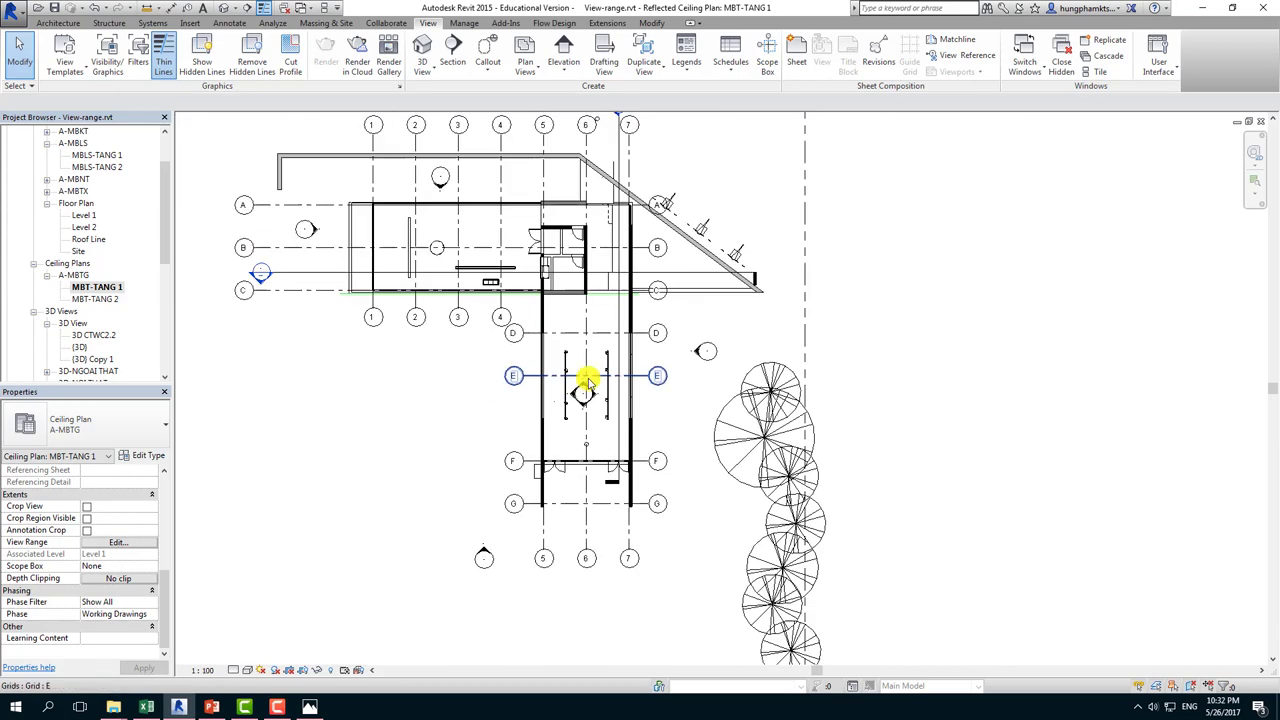
{"action": "left_click", "coordinate": [310, 706]}
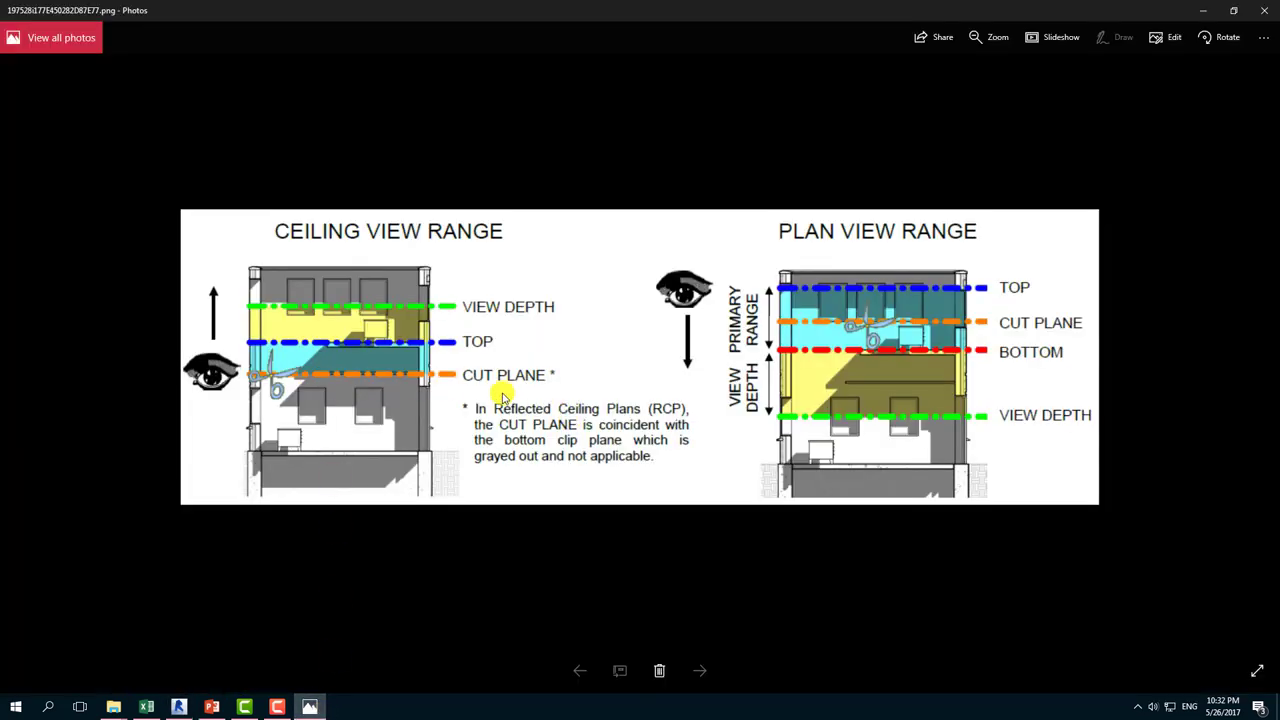